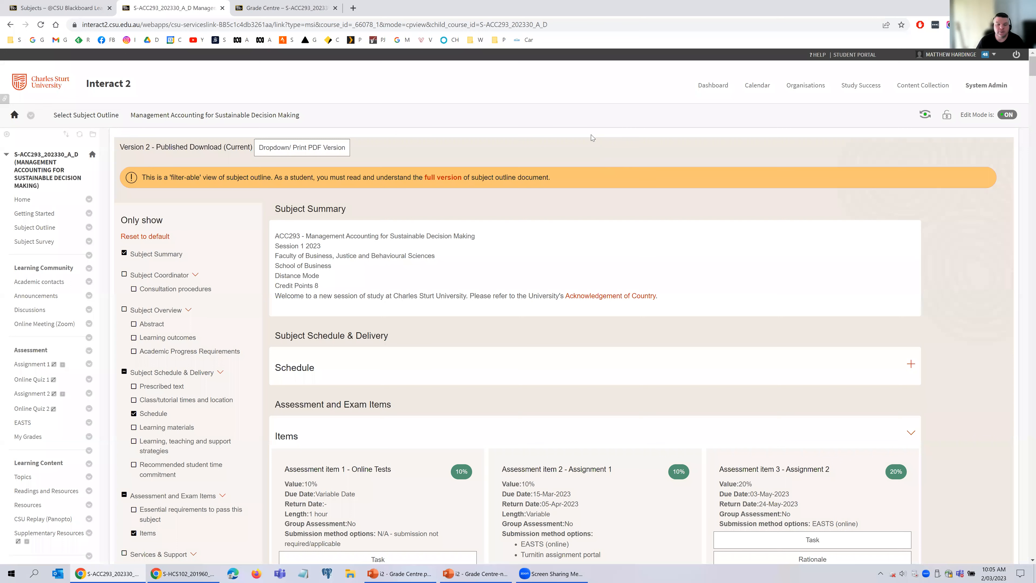
# Step: Open the Full Grade Centre of the Management Accounting for Sustainable Decision Making subject
pyautogui.scroll(-1, 576, 228)
pyautogui.scroll(-1, 576, 228)
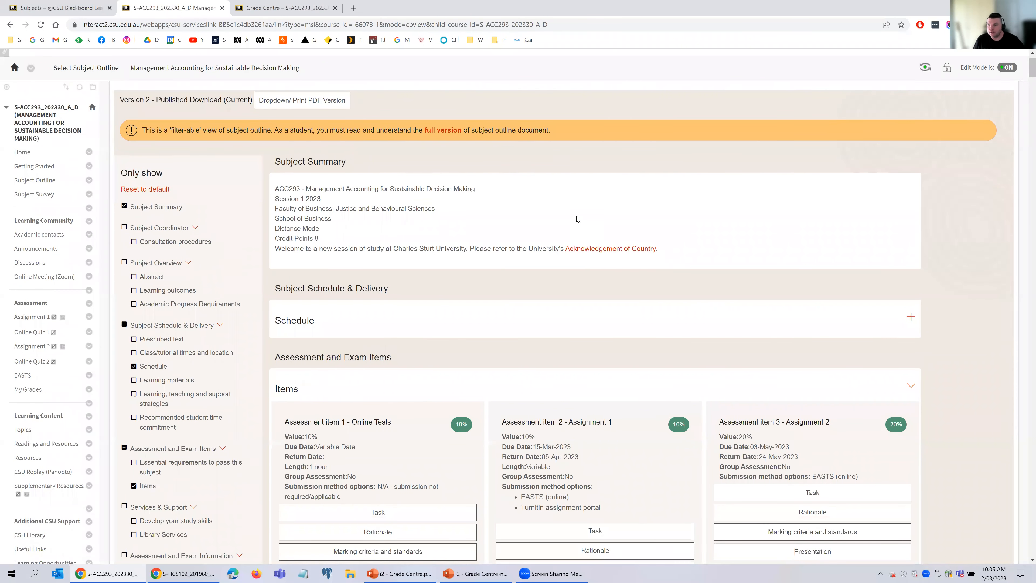
pyautogui.scroll(1, 539, 208)
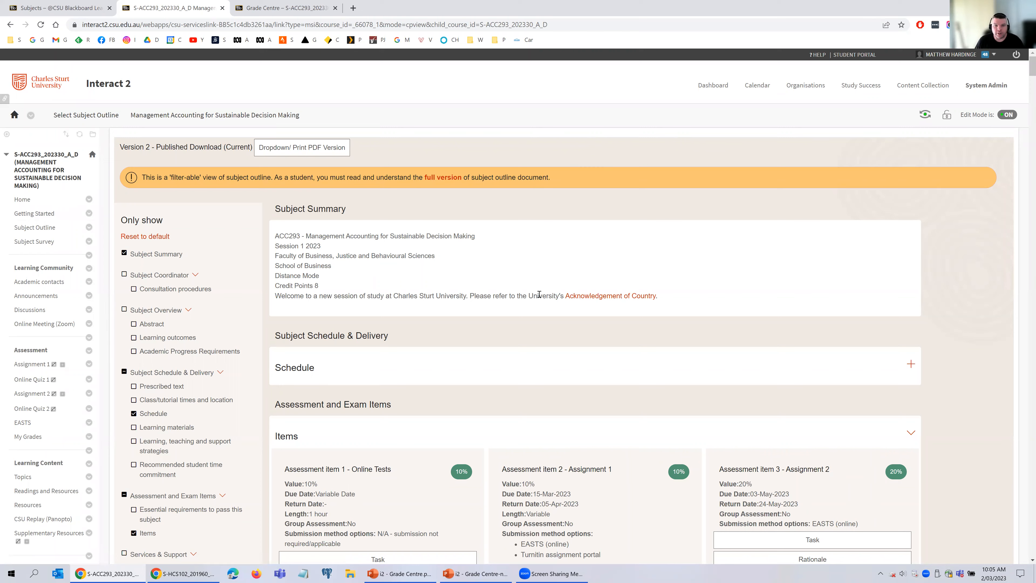
pyautogui.scroll(-15, 538, 293)
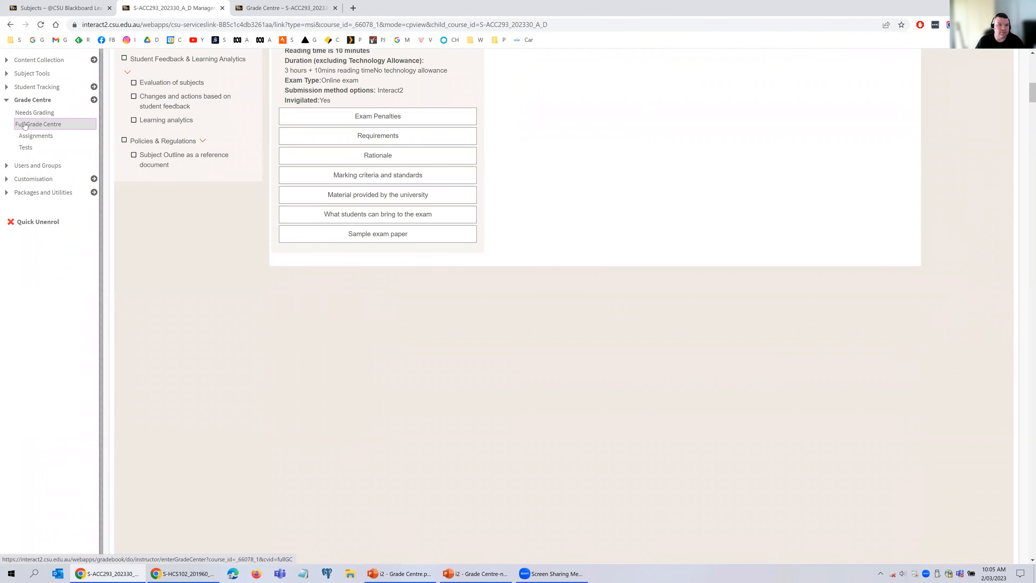
pyautogui.scroll(2, 28, 134)
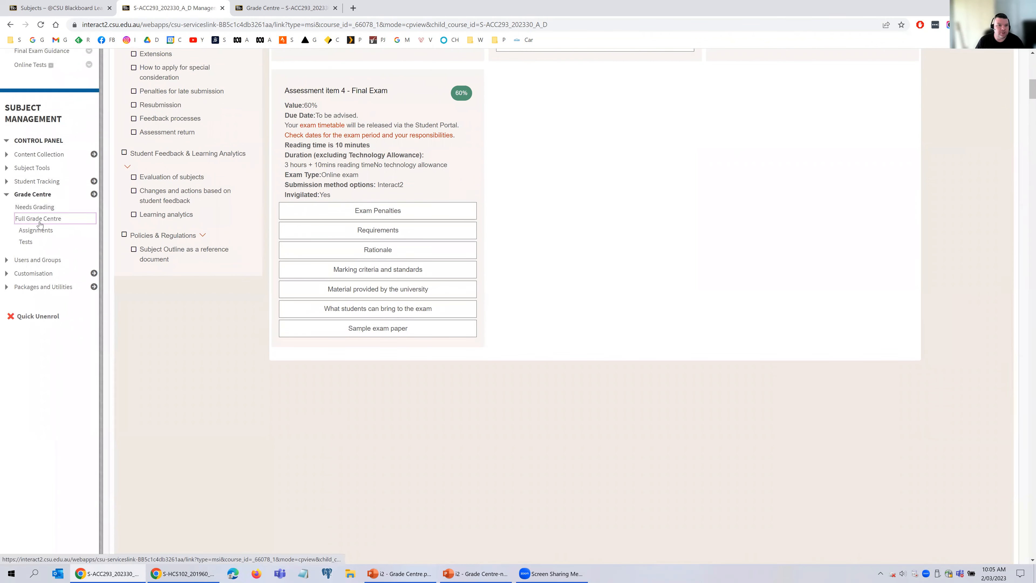
pyautogui.click(29, 219)
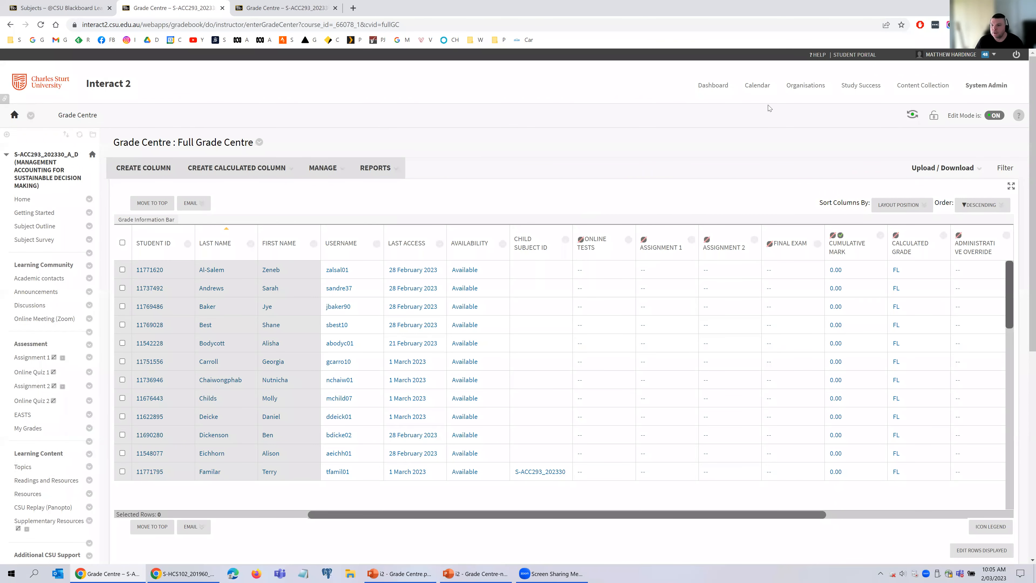
# Step: Enlarge the browser page zoom to 125% for the Full Grade Centre
pyautogui.click(955, 166)
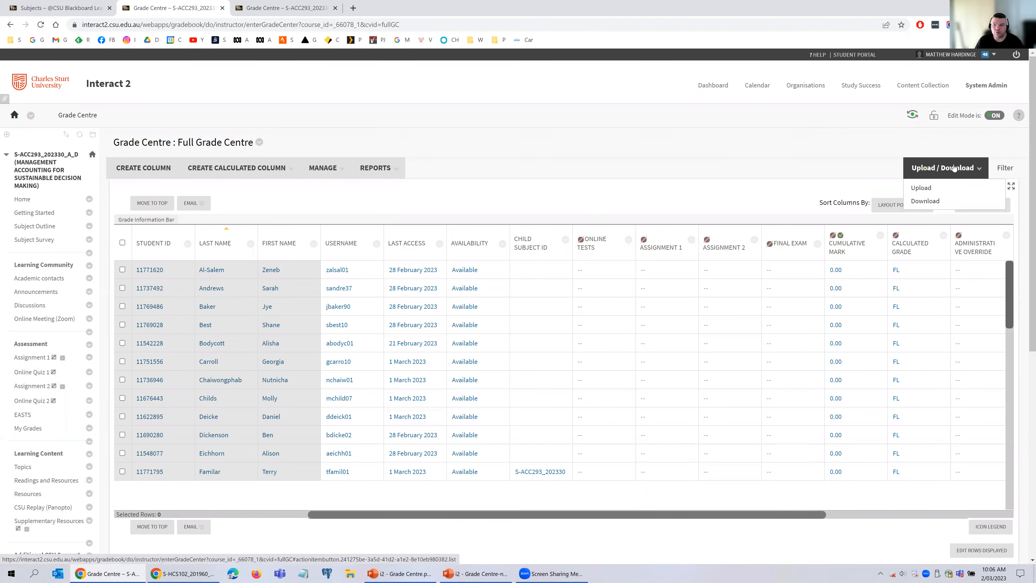
pyautogui.click(1027, 24)
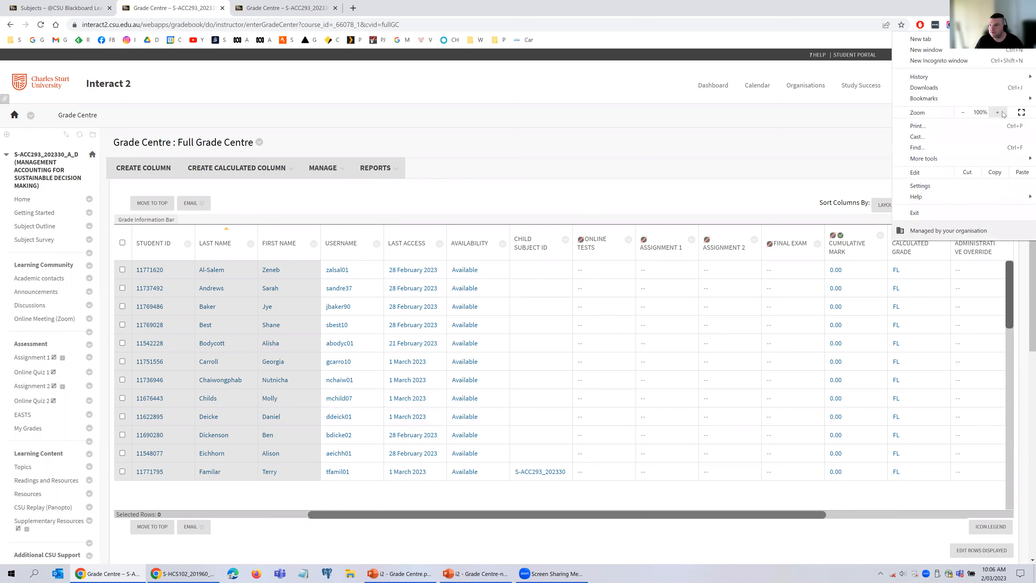
pyautogui.click(998, 114)
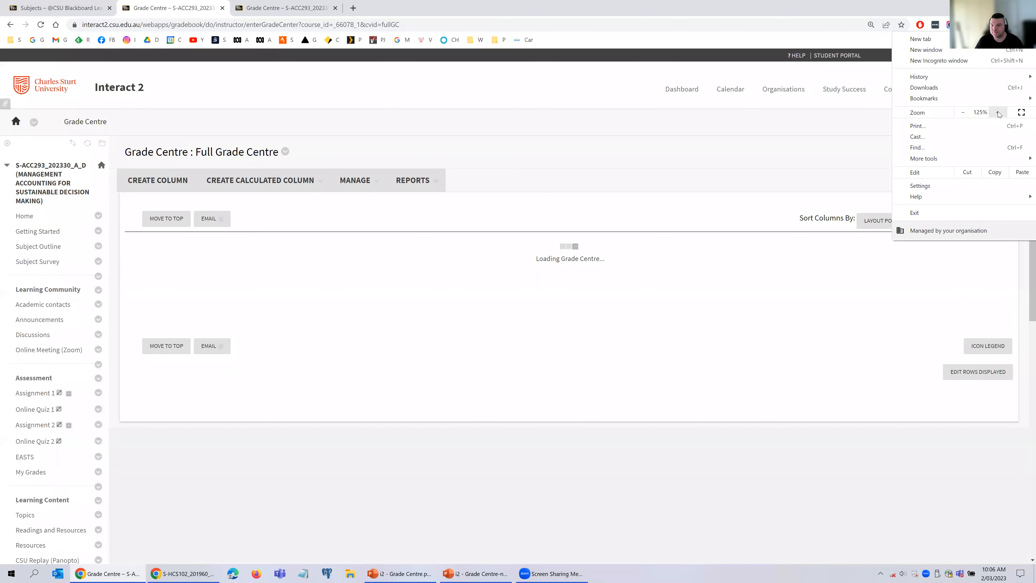
pyautogui.click(998, 115)
pyautogui.click(751, 249)
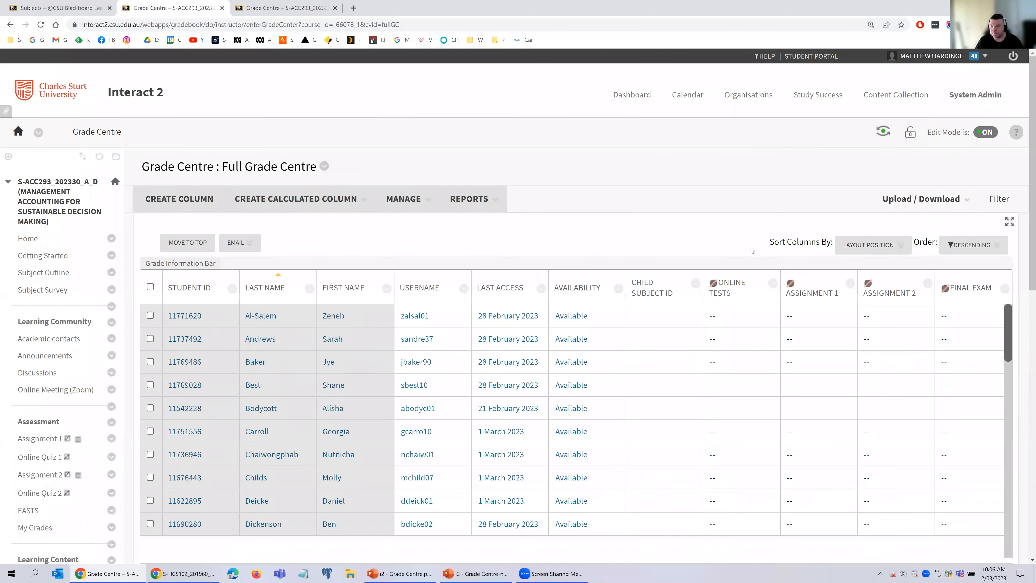
# Step: Download the full Grade Centre data to the computer as a tab-delimited file without hidden information
pyautogui.click(946, 201)
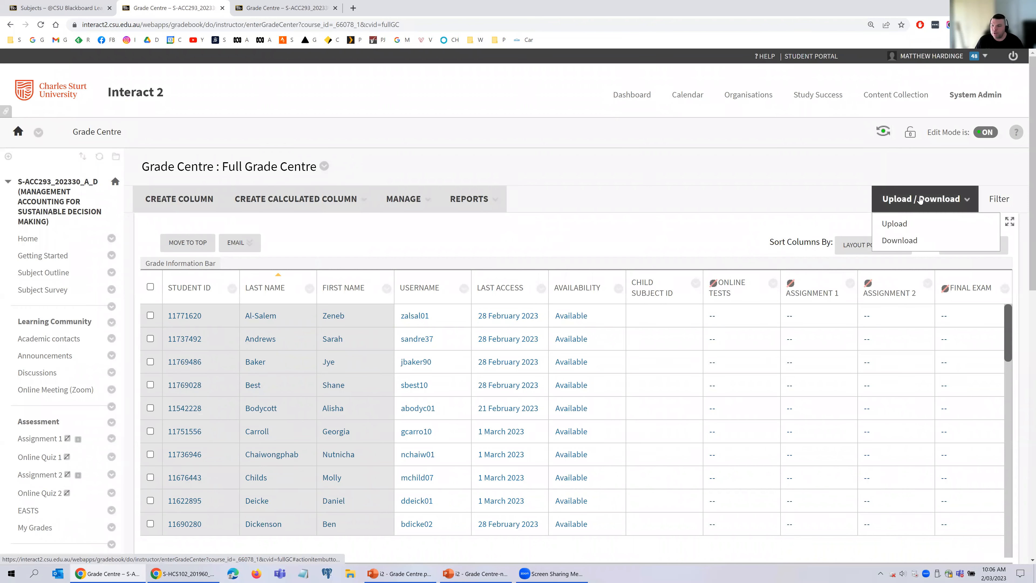
pyautogui.click(945, 201)
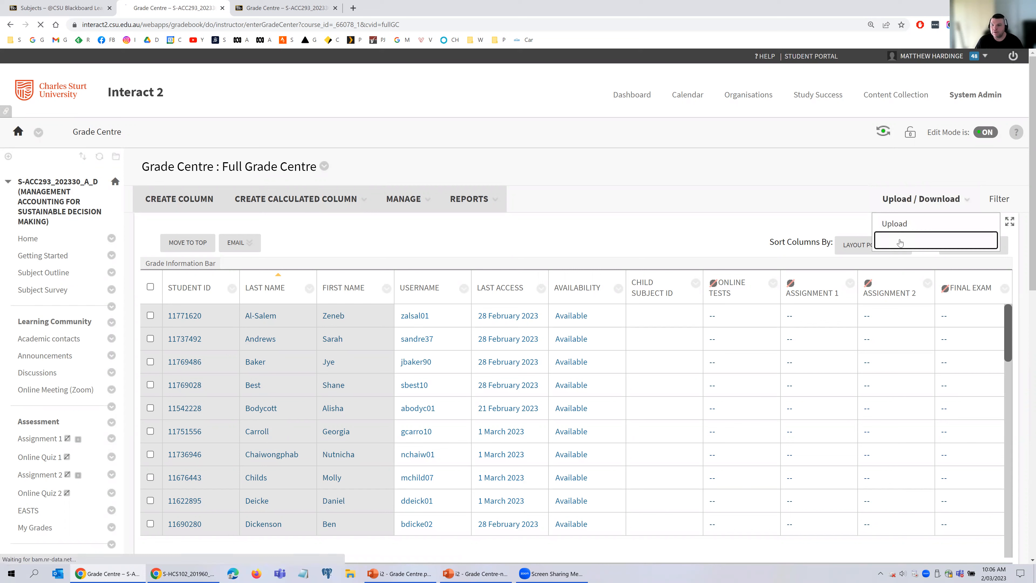
pyautogui.click(897, 237)
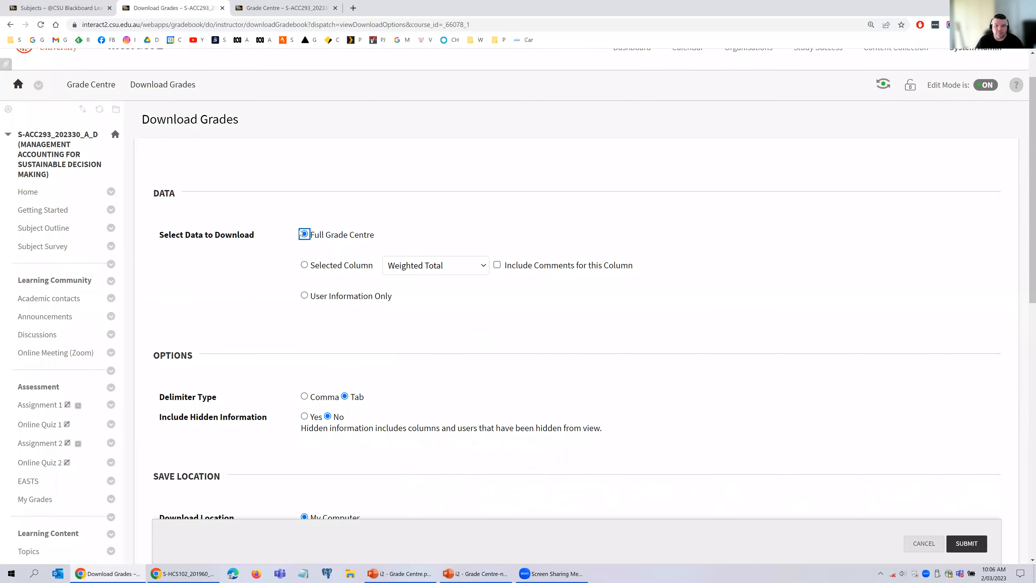
pyautogui.scroll(-1, 434, 350)
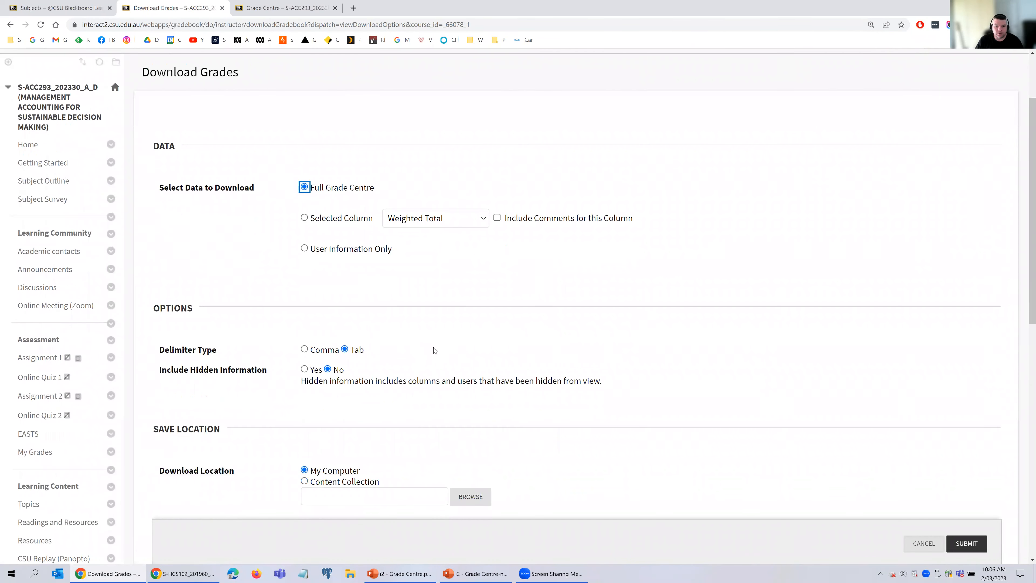
pyautogui.scroll(-1, 337, 278)
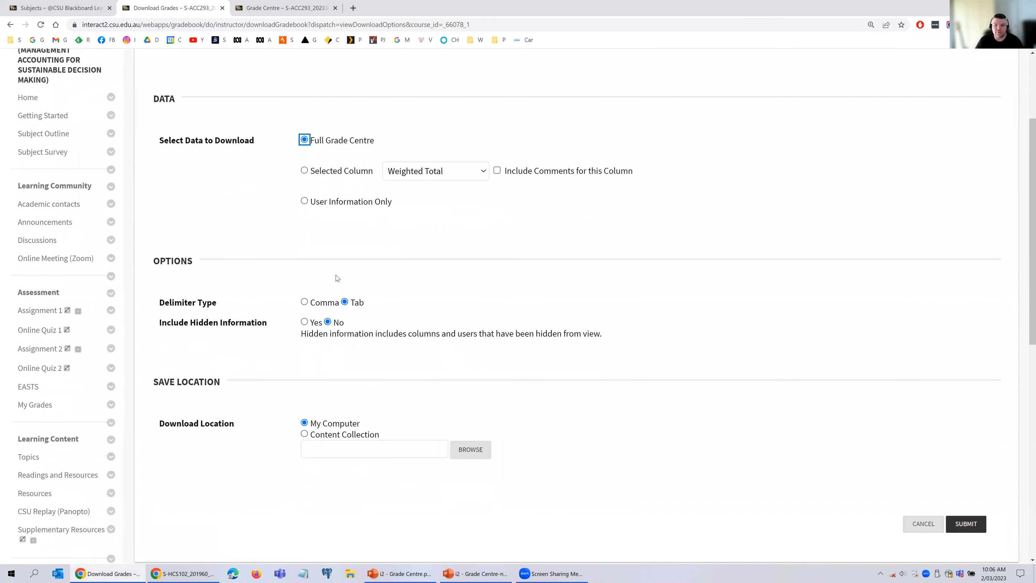
pyautogui.click(969, 524)
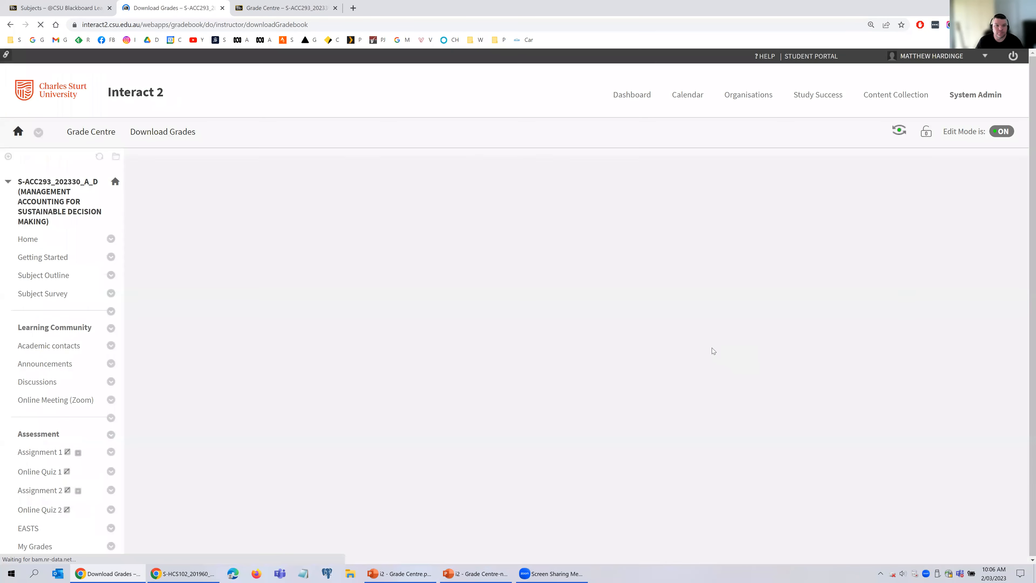
pyautogui.click(172, 234)
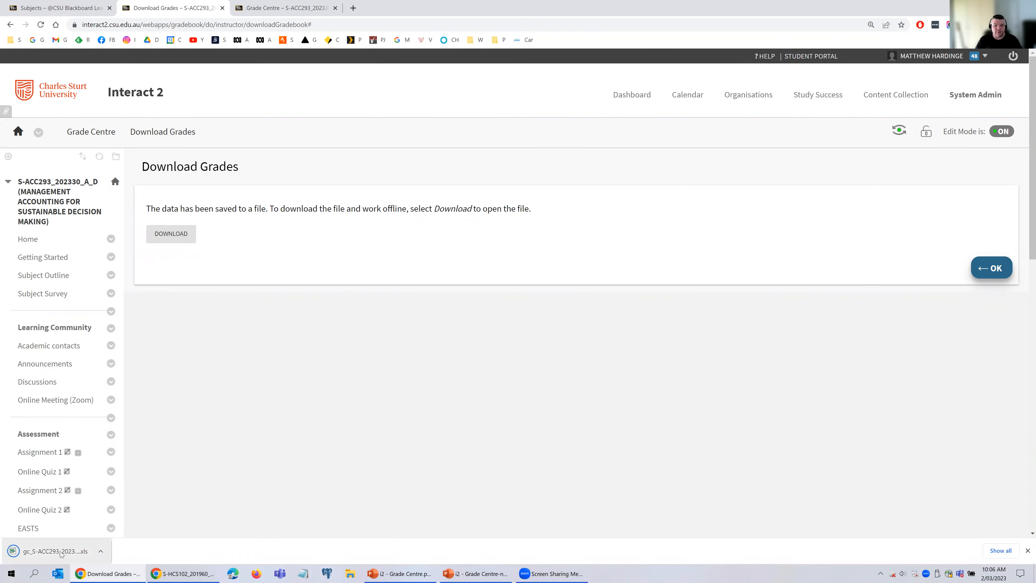
# Step: Open the downloaded grade file in Excel despite its format mismatch and widen the Online Tests and Assignment 1 columns to fit their headings
pyautogui.click(47, 551)
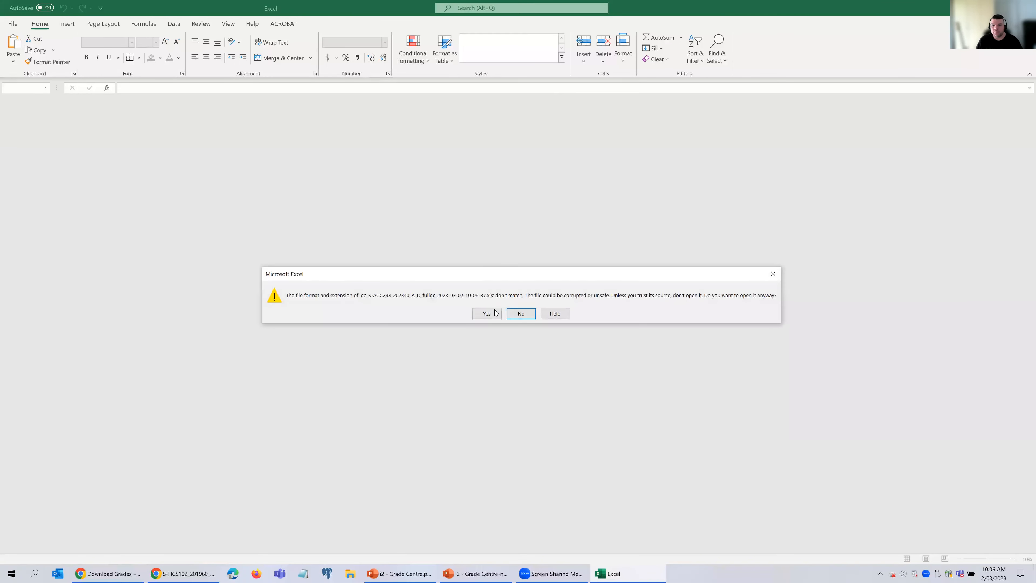
pyautogui.click(489, 313)
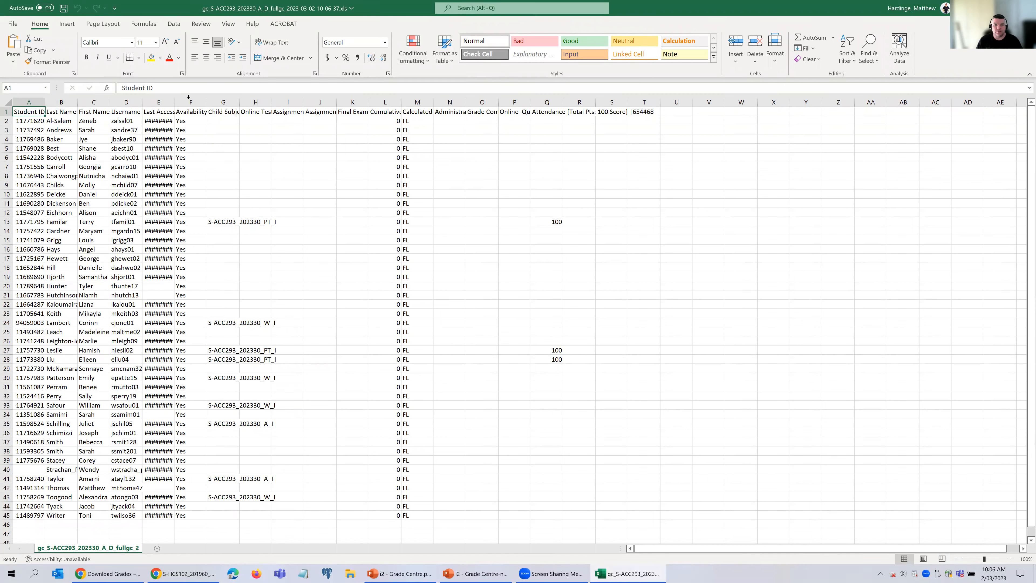
pyautogui.click(393, 200)
pyautogui.click(320, 102)
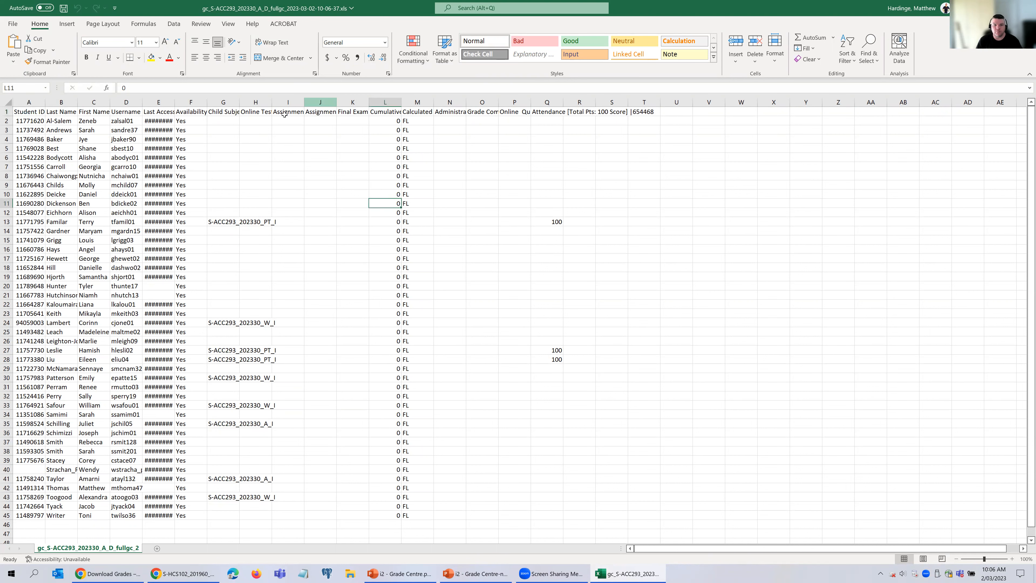
pyautogui.doubleClick(273, 101)
pyautogui.doubleClick(397, 101)
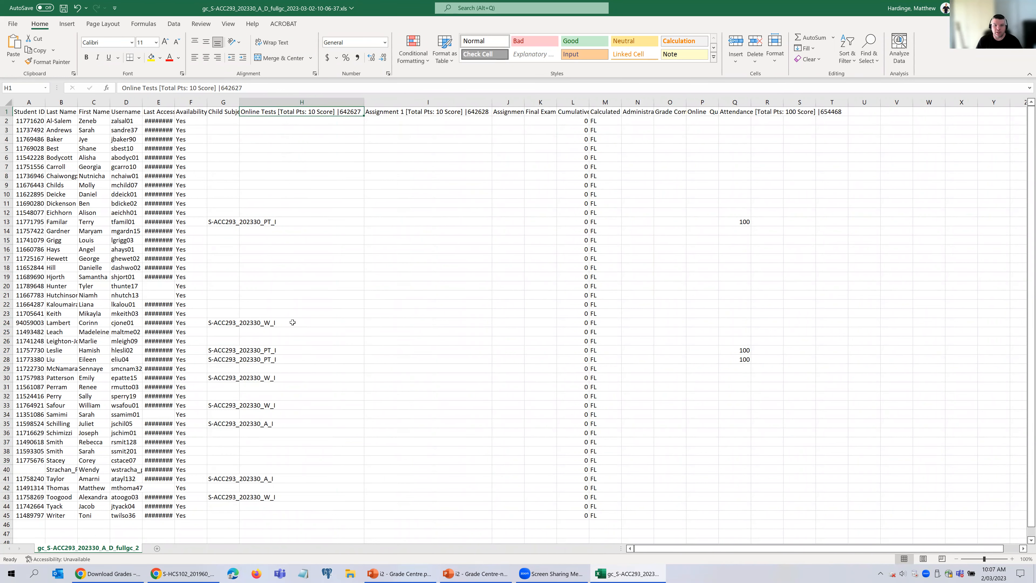
pyautogui.click(294, 123)
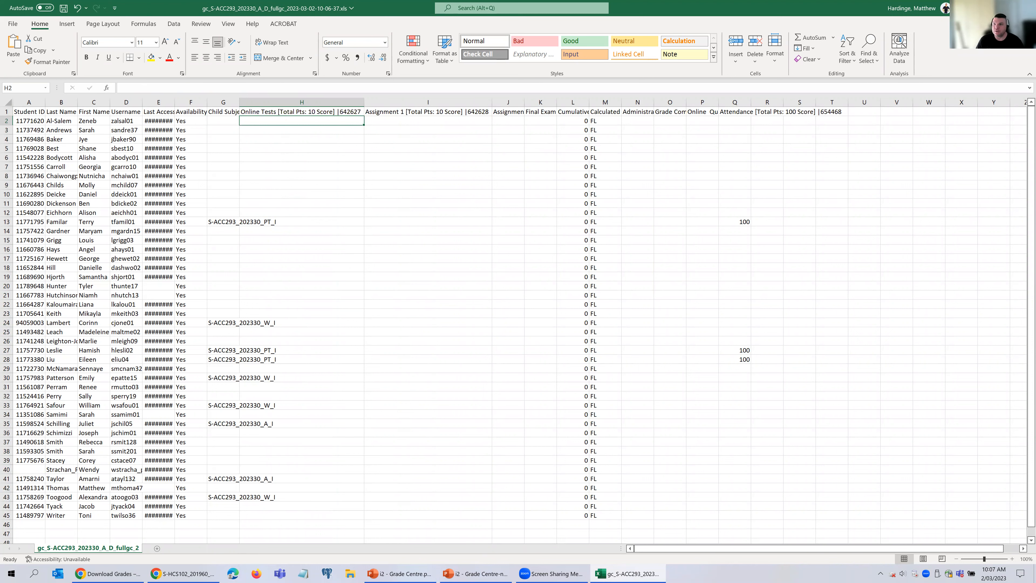
# Step: Close the downloaded grade workbook without saving the changes
pyautogui.click(1025, 8)
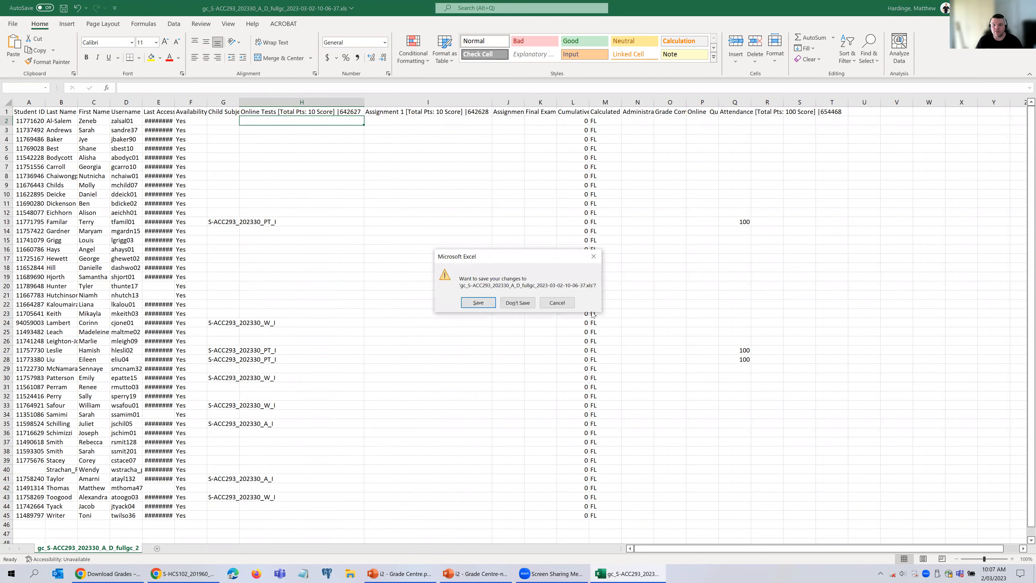
pyautogui.click(513, 306)
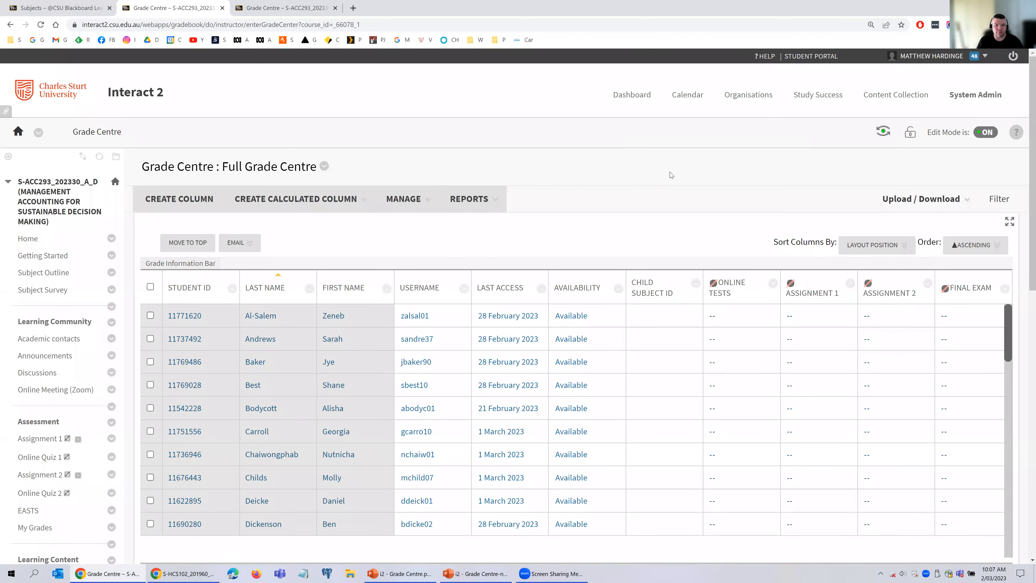
pyautogui.scroll(-1, 671, 175)
pyautogui.scroll(1, 671, 175)
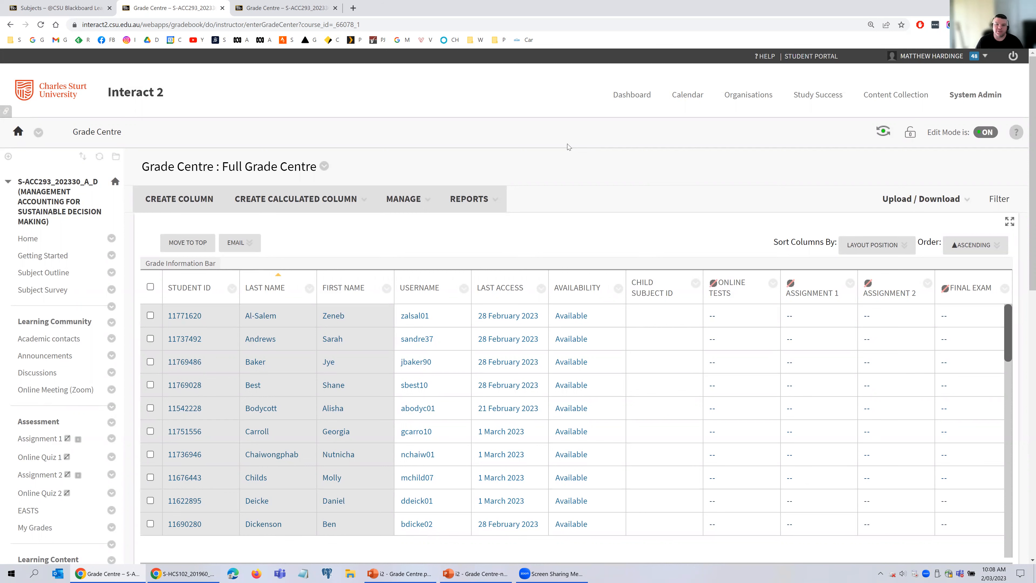
pyautogui.scroll(-1, 576, 185)
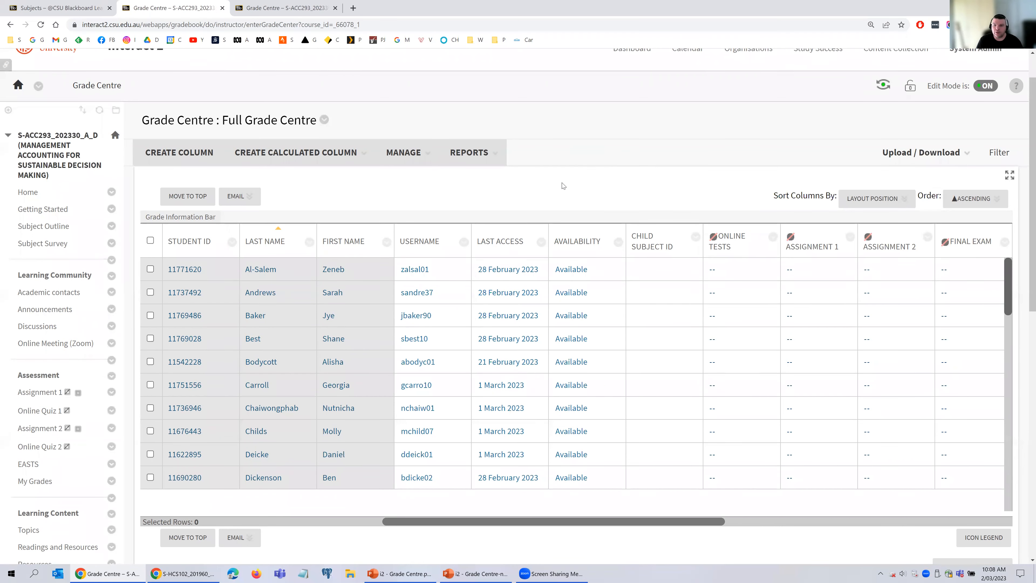
pyautogui.scroll(2, 563, 185)
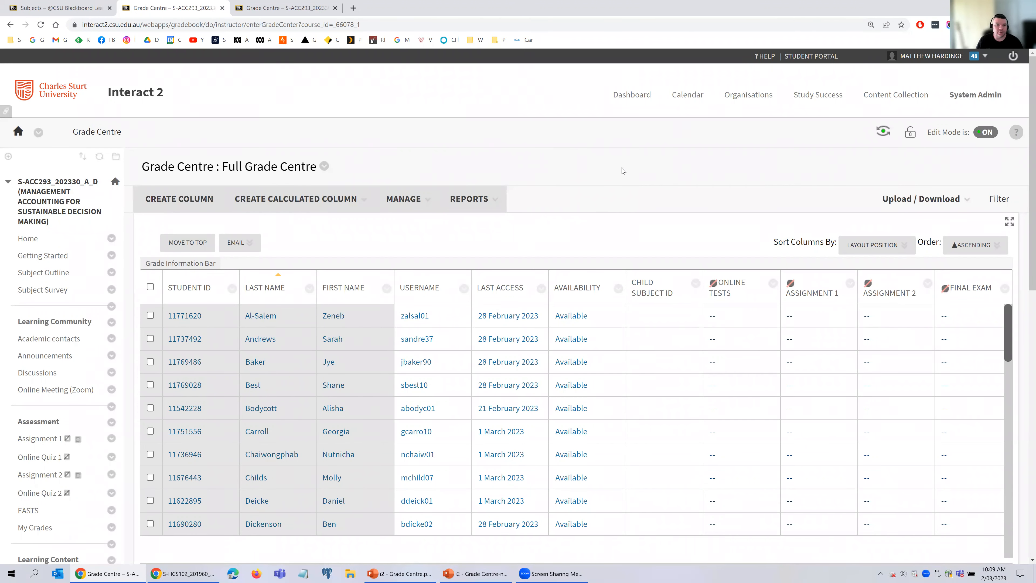
pyautogui.scroll(-2, 621, 168)
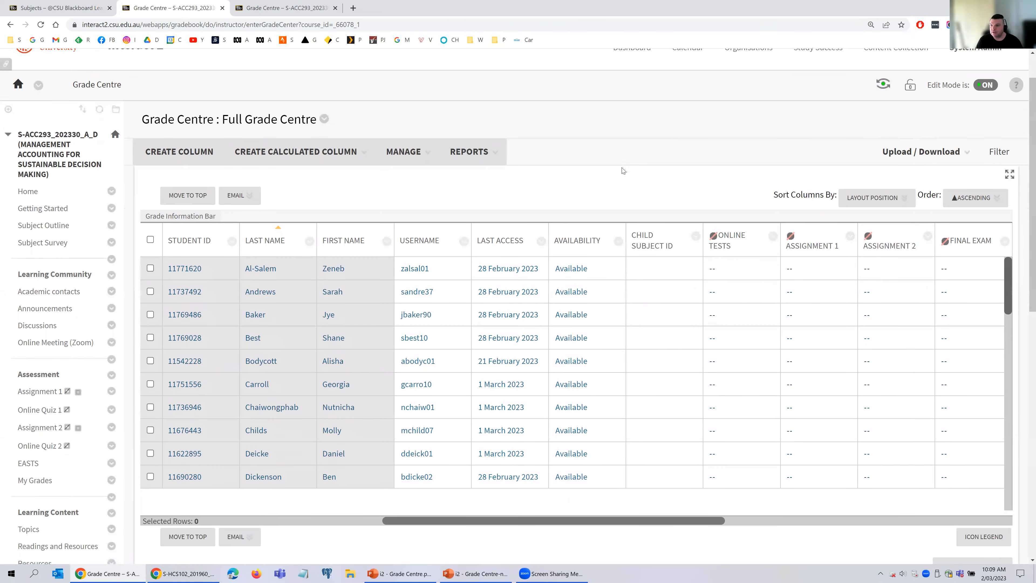
pyautogui.scroll(2, 608, 143)
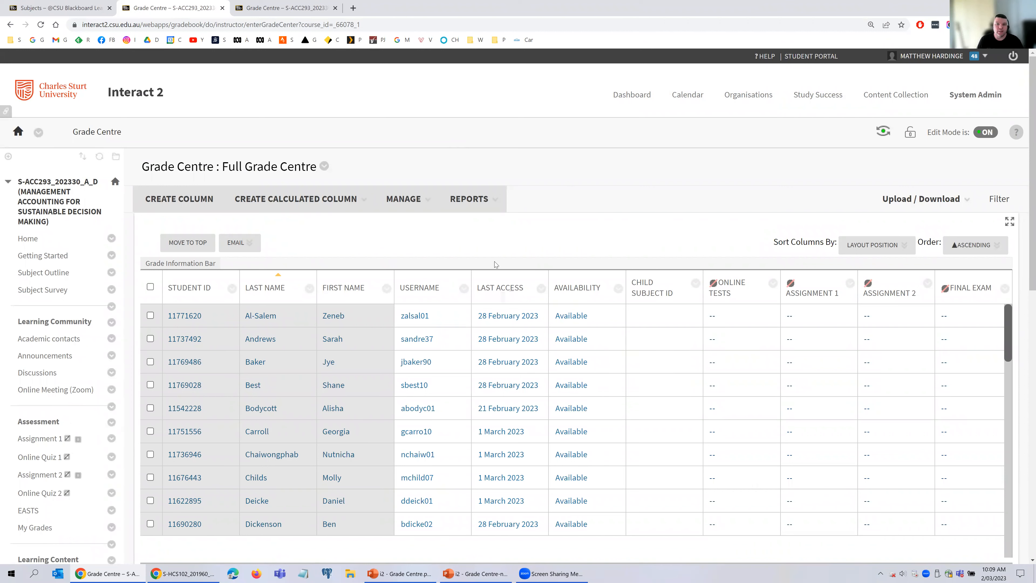
# Step: Switch to PowerPoint and close the "i2 - Grade Centre-new" presentation
pyautogui.click(473, 573)
pyautogui.click(406, 573)
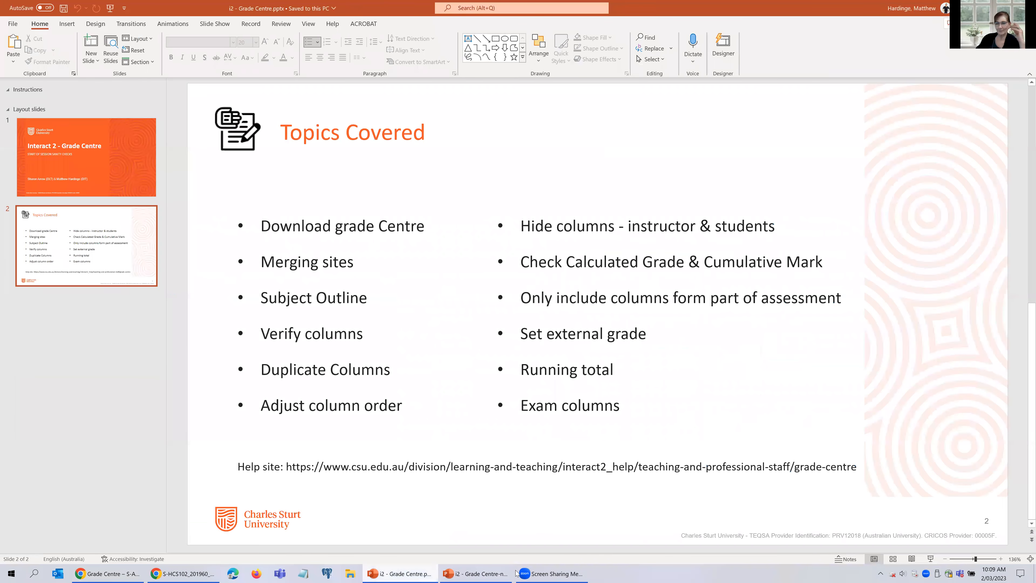
pyautogui.rightClick(474, 573)
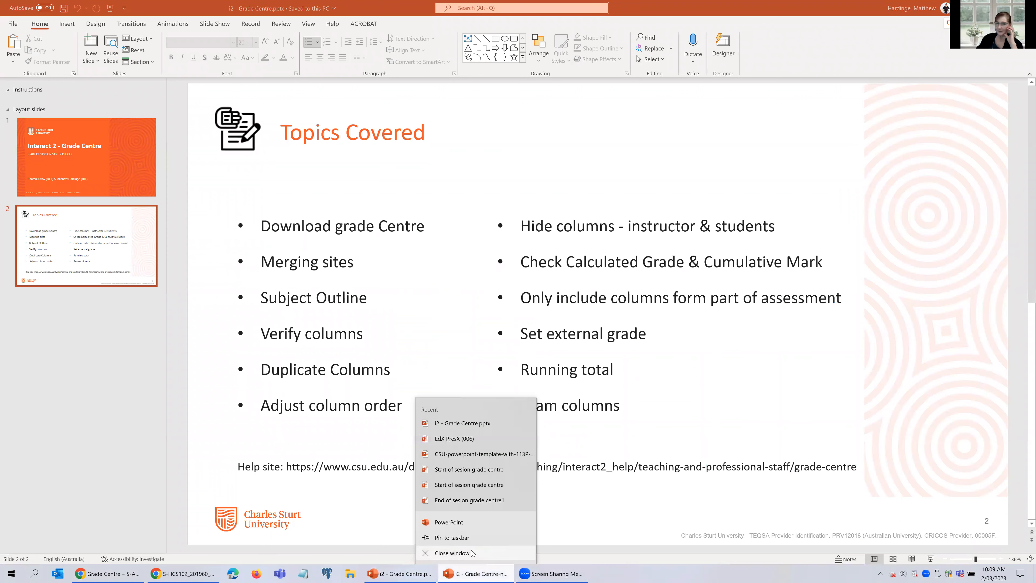
pyautogui.click(440, 553)
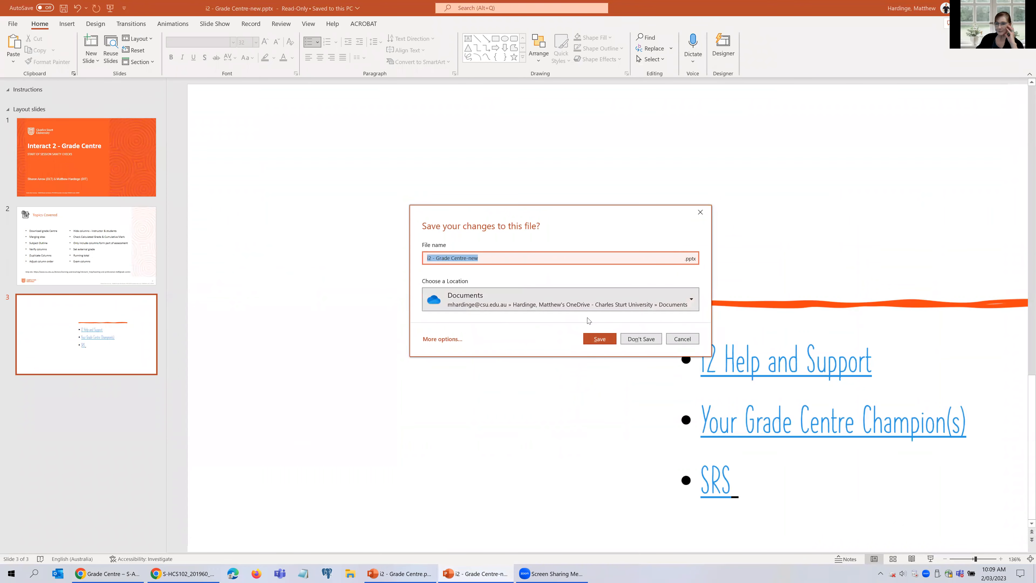
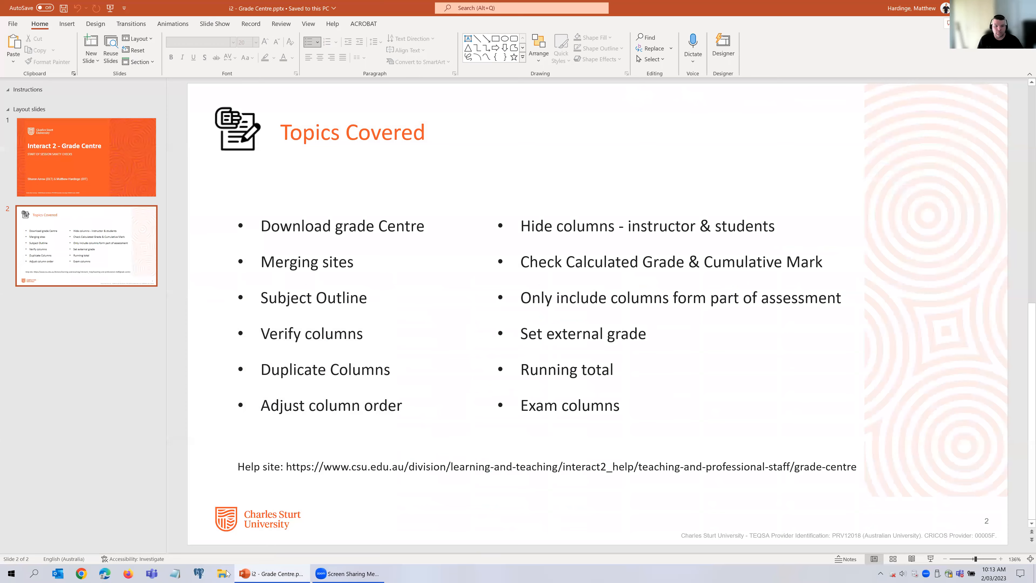
# Step: Switch to Chrome and open the bookmarked Interact2 site
pyautogui.click(83, 574)
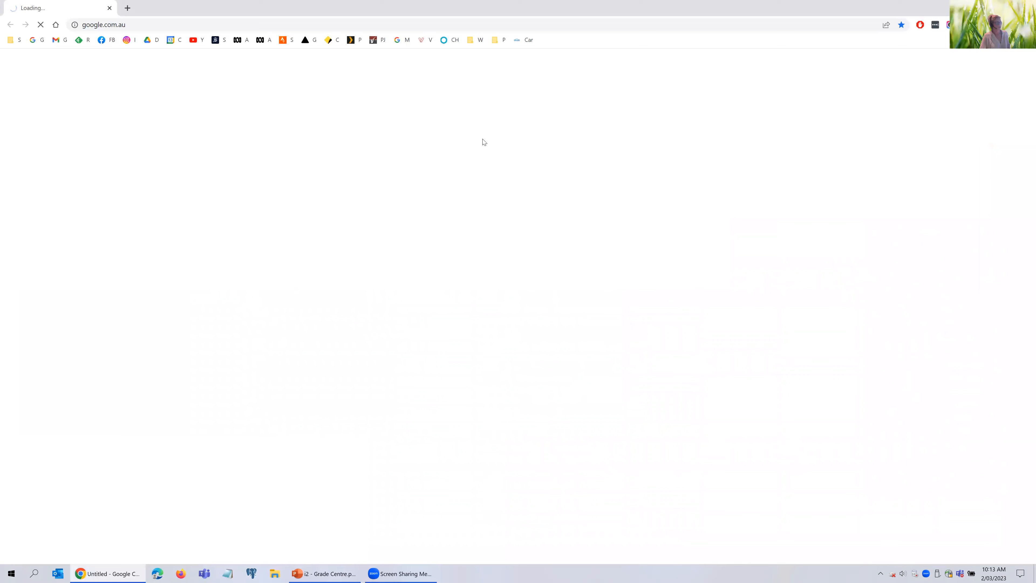
pyautogui.click(477, 39)
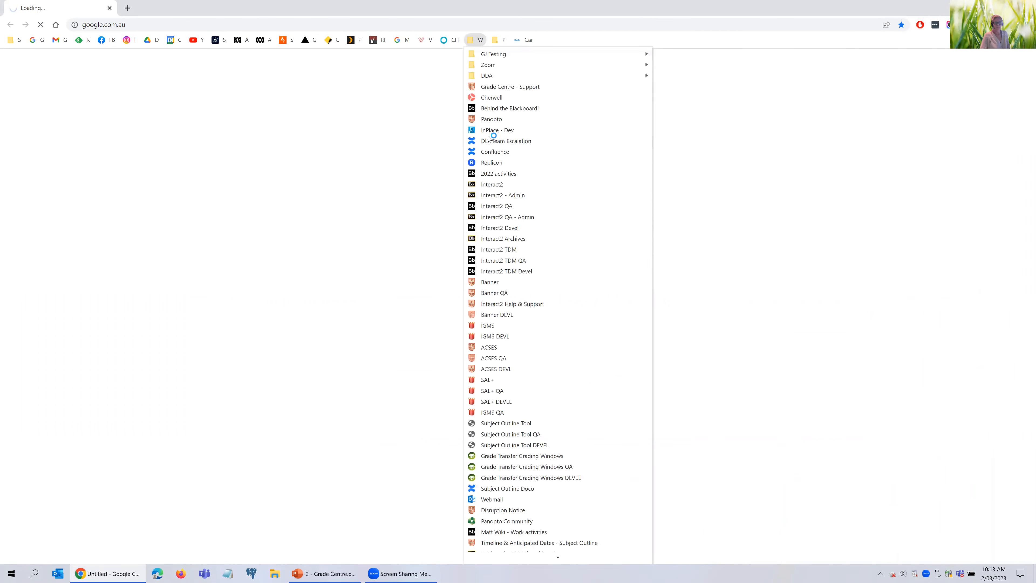
pyautogui.click(497, 183)
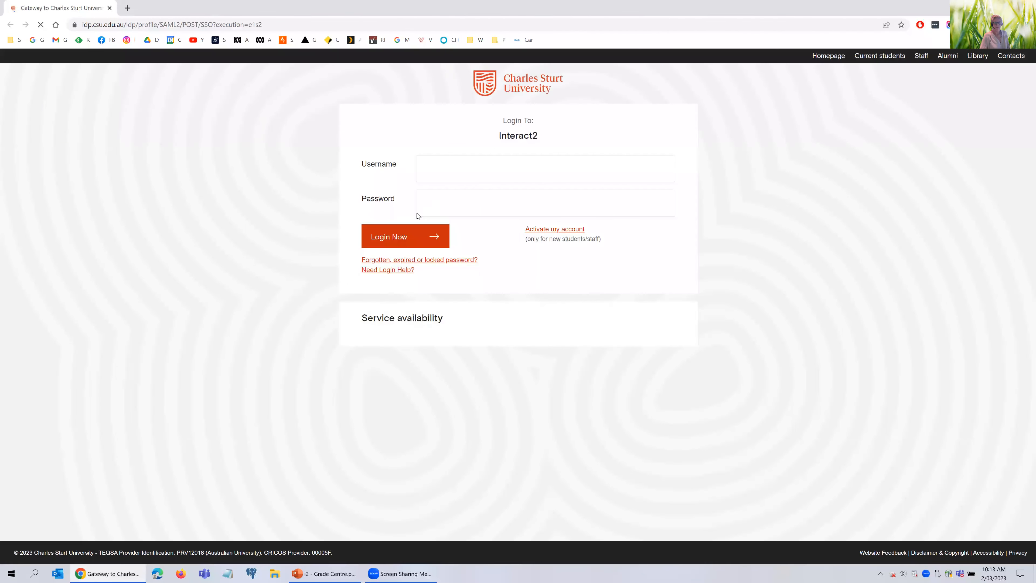
# Step: Log in to Interact2 and open the subject outline of the S-ACC293_202330_A_D subject site
pyautogui.click(395, 240)
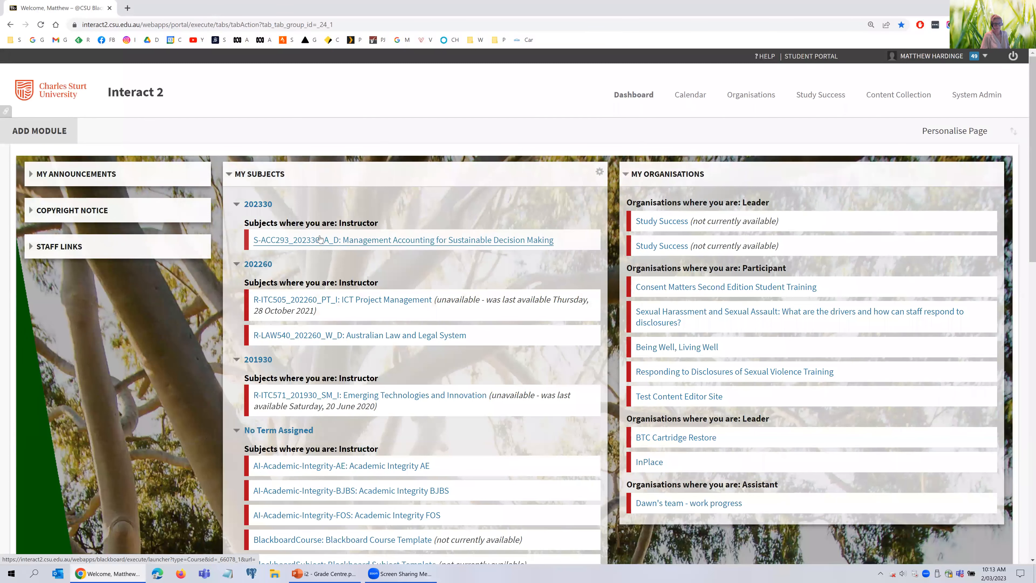
pyautogui.click(320, 239)
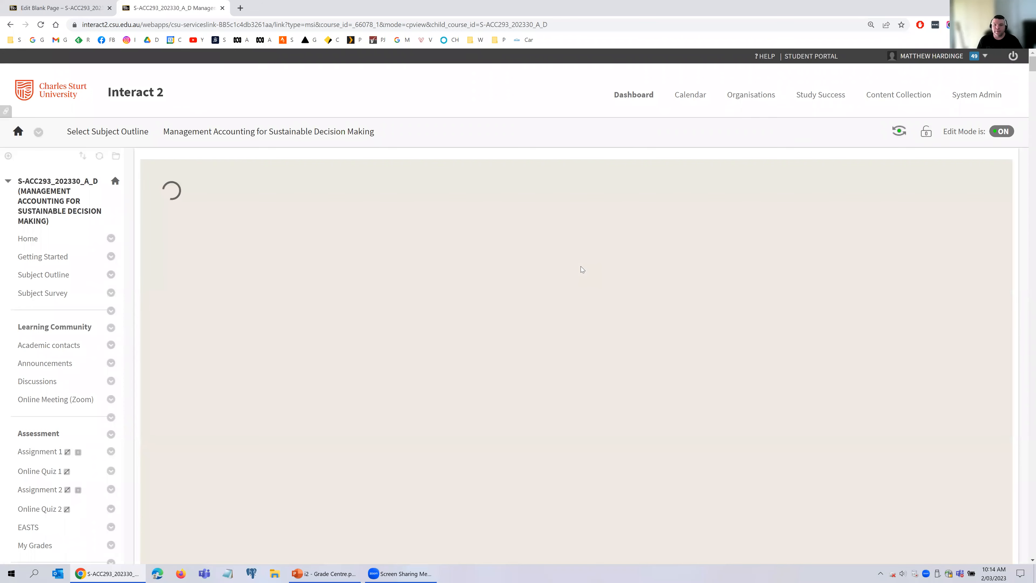
# Step: Look through the subject outline's Assessment and Exam Items section, covering all four assessment items
pyautogui.scroll(-1, 580, 266)
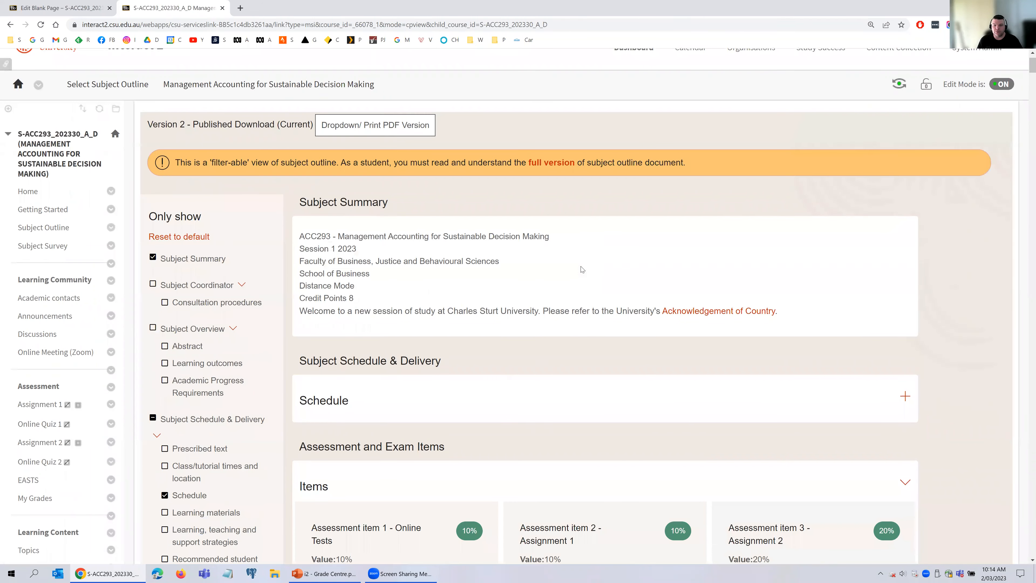
pyautogui.scroll(-1, 581, 266)
pyautogui.scroll(-1, 581, 266)
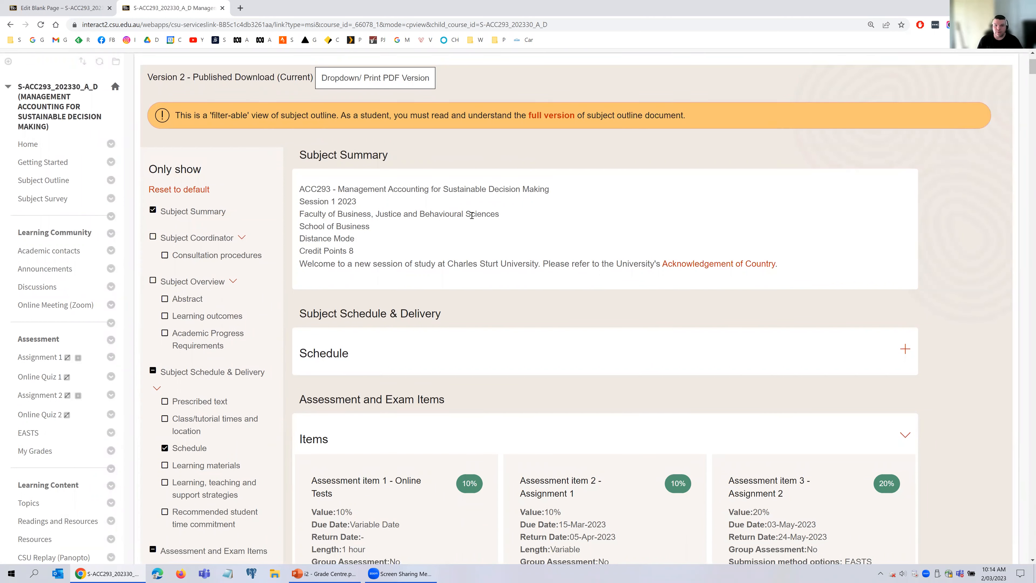
pyautogui.scroll(-4, 478, 219)
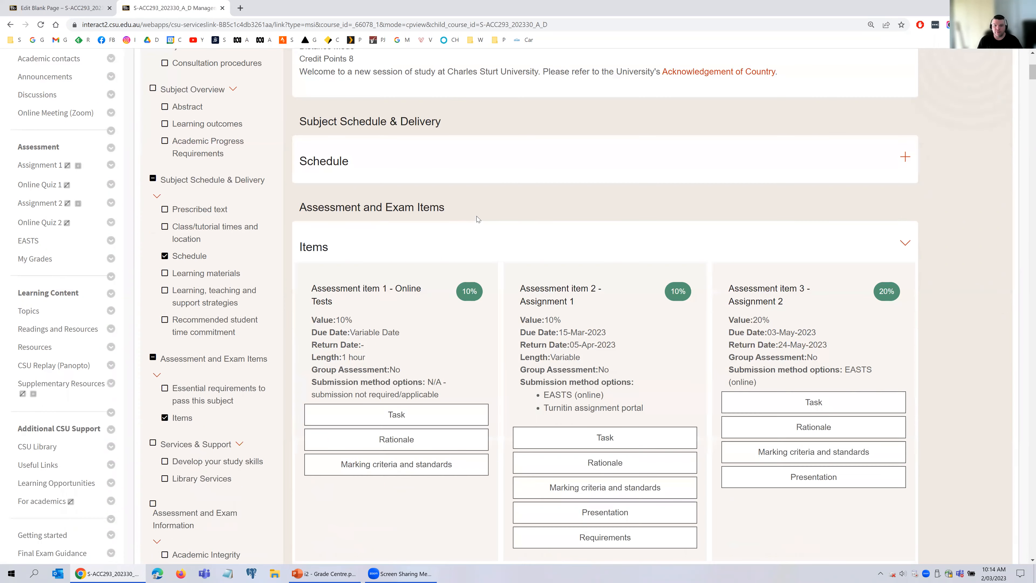
pyautogui.scroll(-2, 476, 217)
pyautogui.scroll(-5, 658, 301)
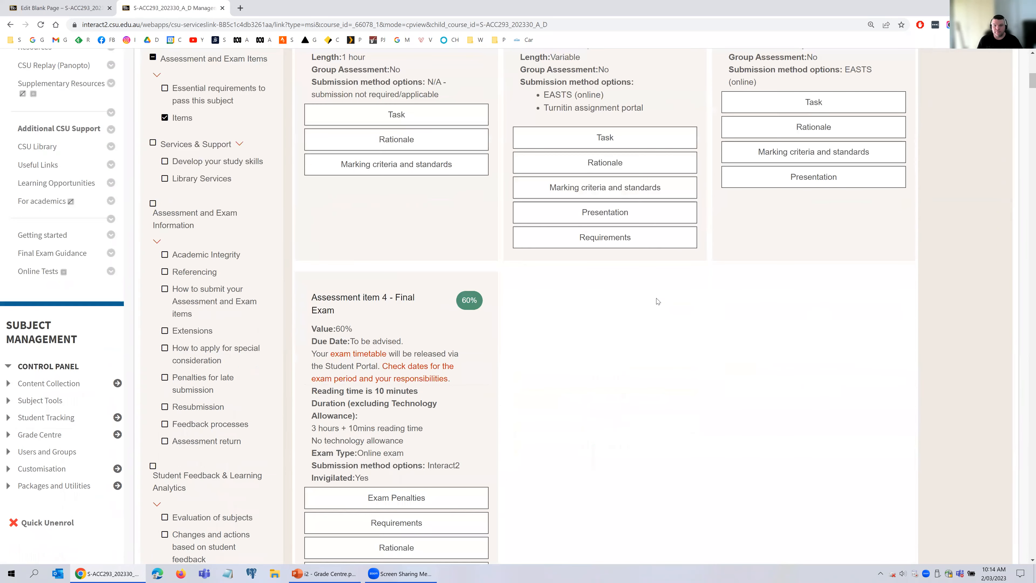
pyautogui.scroll(-1, 655, 298)
pyautogui.scroll(3, 655, 301)
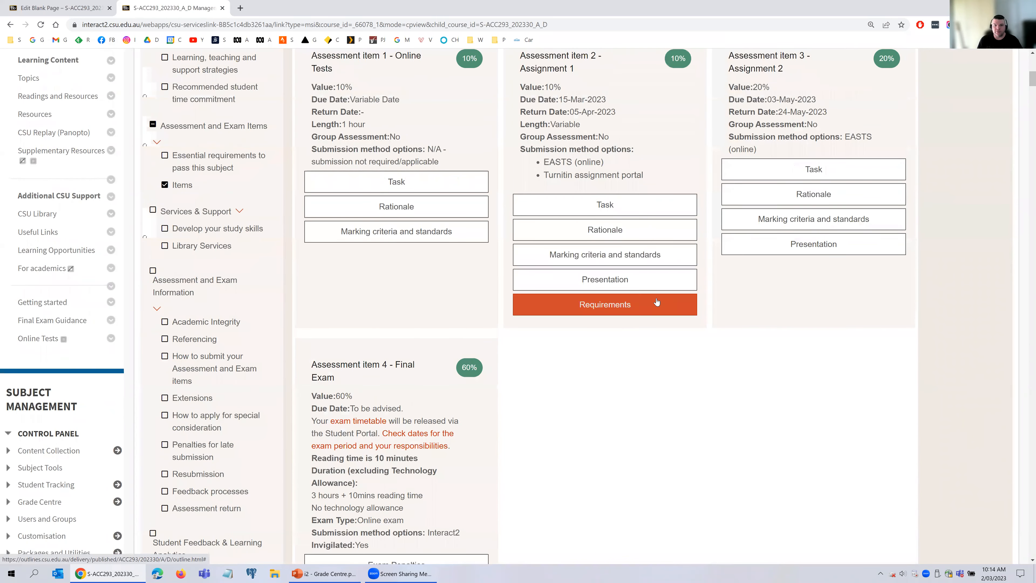
pyautogui.scroll(2, 654, 302)
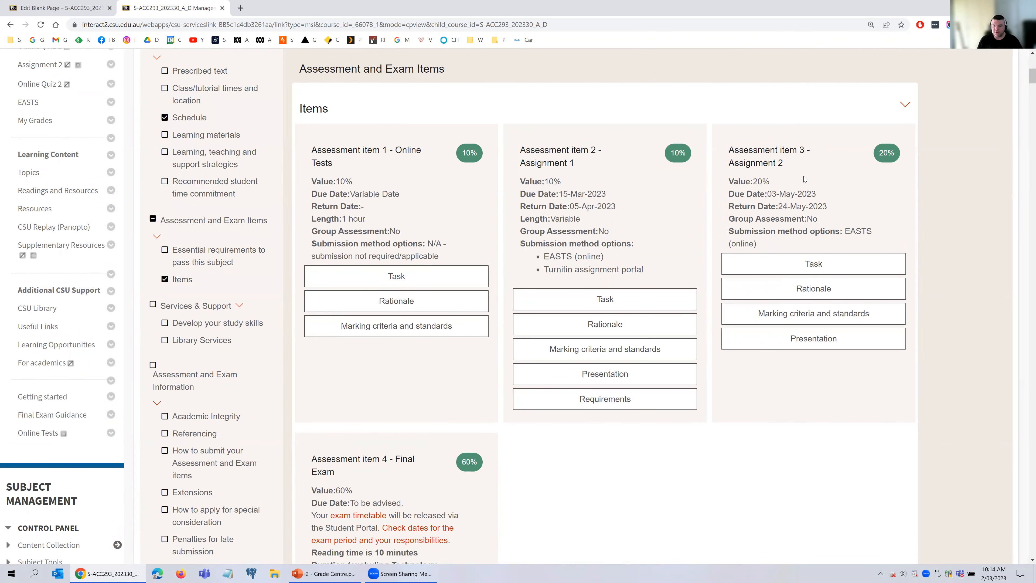
pyautogui.scroll(-1, 804, 179)
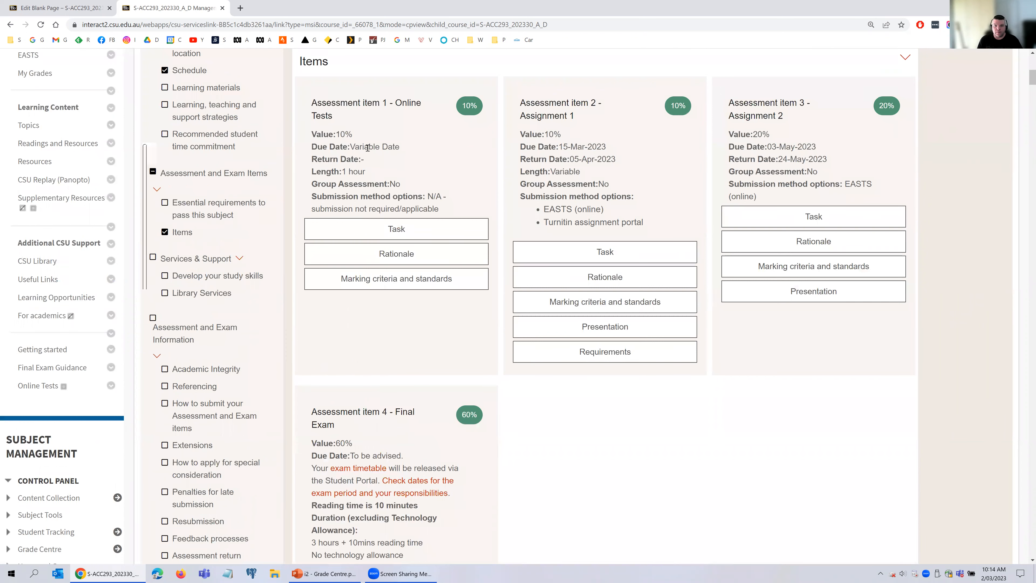
# Step: Check the value of each assessment item in the outline and the Final Exam's details
pyautogui.moveTo(327, 135)
pyautogui.mouseDown()
pyautogui.moveTo(380, 135)
pyautogui.moveTo(332, 134)
pyautogui.mouseUp()
pyautogui.click(353, 133)
pyautogui.click(372, 135)
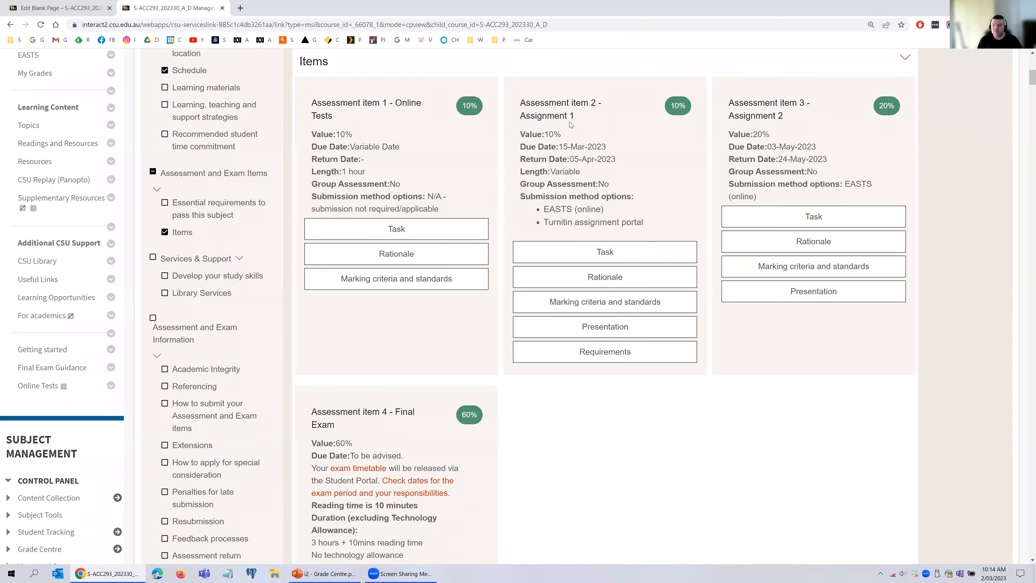
pyautogui.moveTo(353, 443); pyautogui.dragTo(329, 443)
pyautogui.click(947, 203)
pyautogui.scroll(-1, 606, 434)
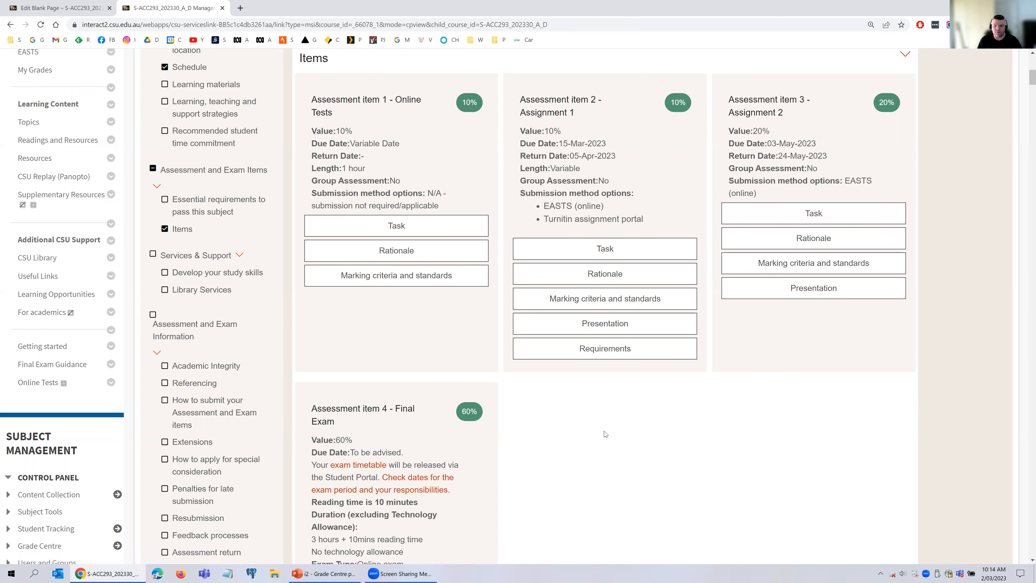
pyautogui.scroll(-1, 605, 434)
pyautogui.doubleClick(475, 531)
pyautogui.click(468, 514)
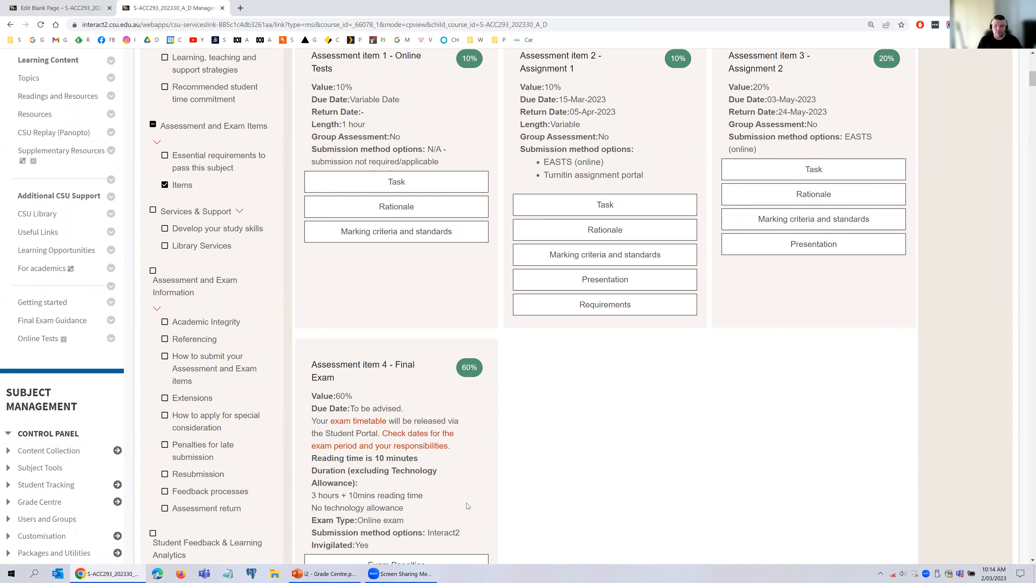
# Step: Examine the submission method options listed for Assignment 2 and Assignment 1 in the subject outline
pyautogui.scroll(1, 875, 190)
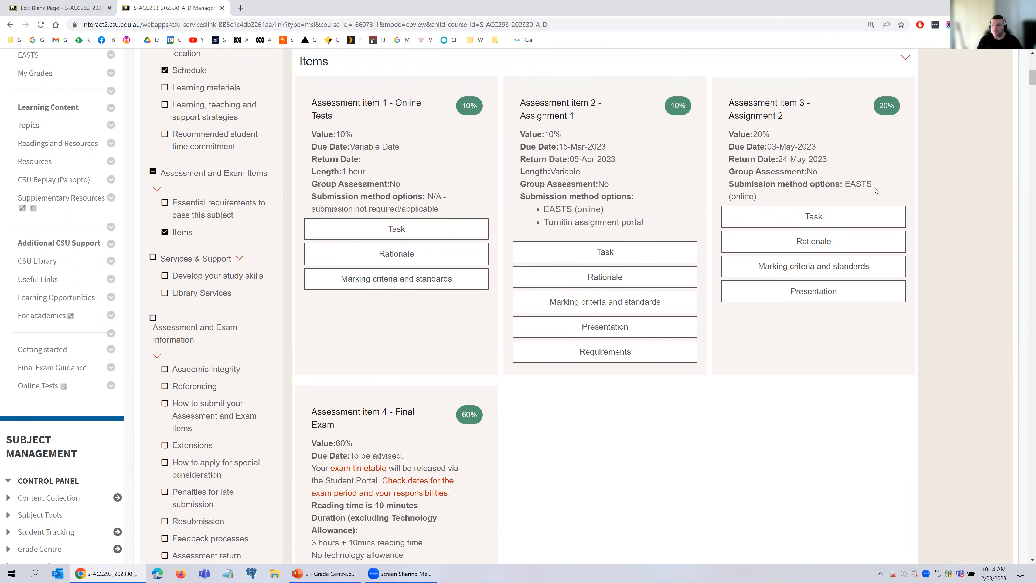
pyautogui.doubleClick(846, 183)
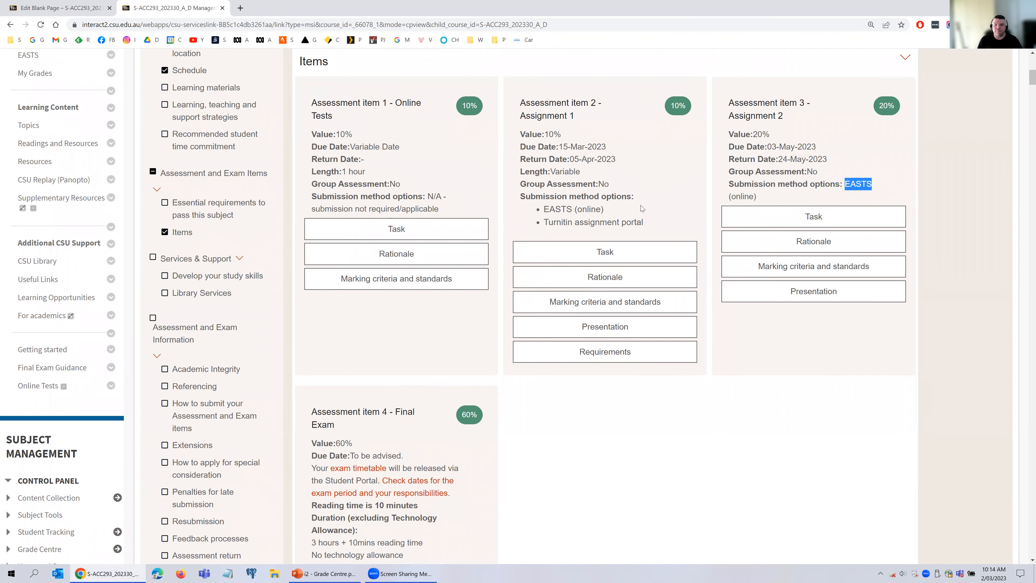
pyautogui.scroll(2, 576, 316)
pyautogui.click(576, 316)
pyautogui.moveTo(576, 316); pyautogui.dragTo(614, 316)
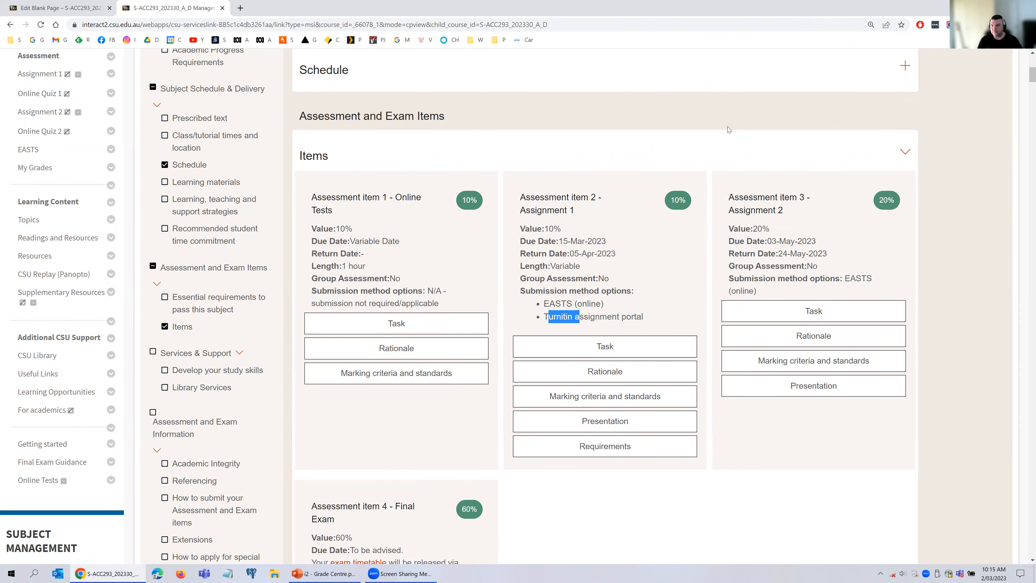
pyautogui.click(697, 133)
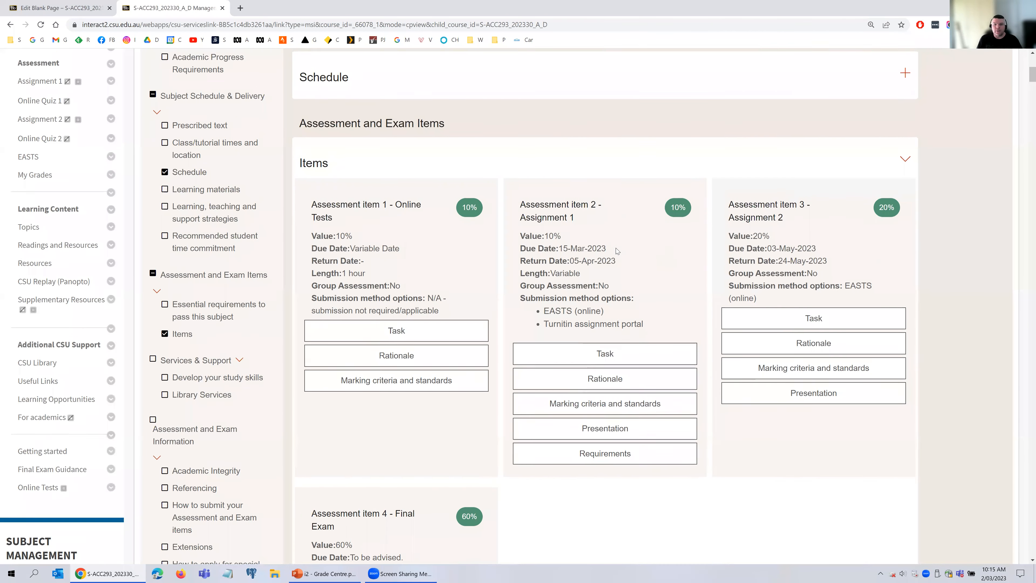
pyautogui.scroll(1, 615, 246)
pyautogui.scroll(-2, 615, 247)
pyautogui.scroll(-1, 616, 247)
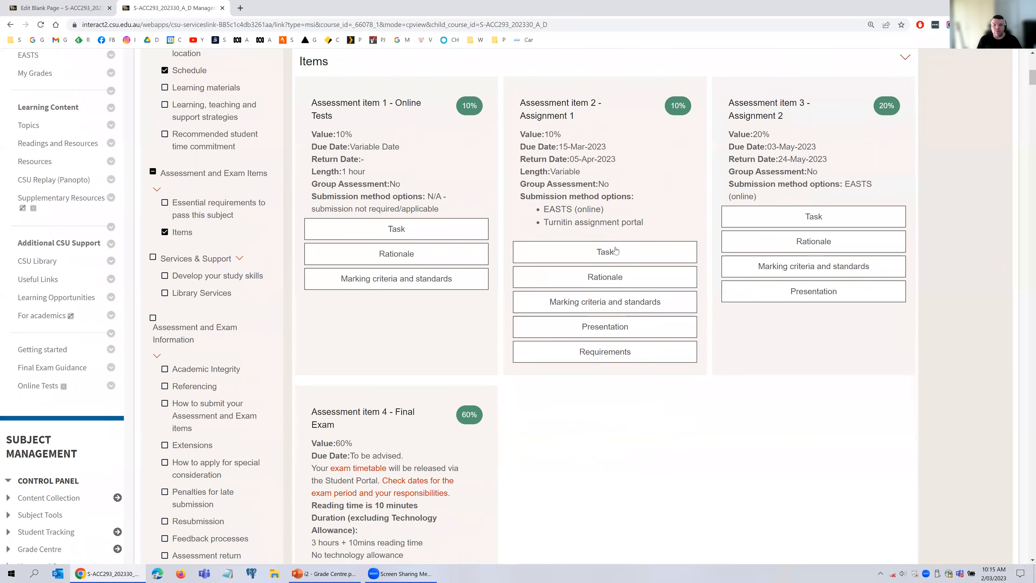
pyautogui.scroll(-1, 615, 249)
pyautogui.scroll(-1, 616, 249)
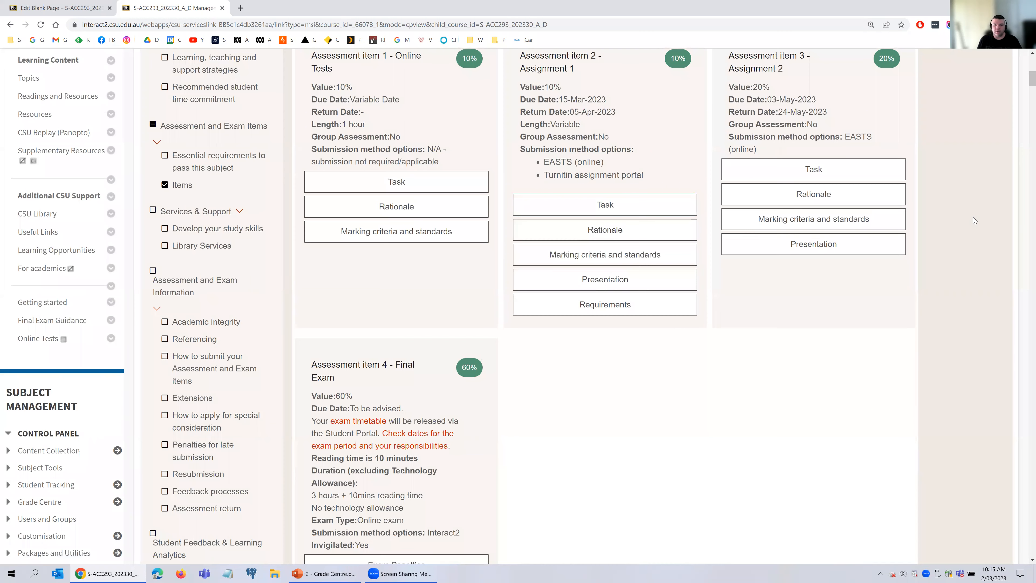
pyautogui.scroll(1, 973, 218)
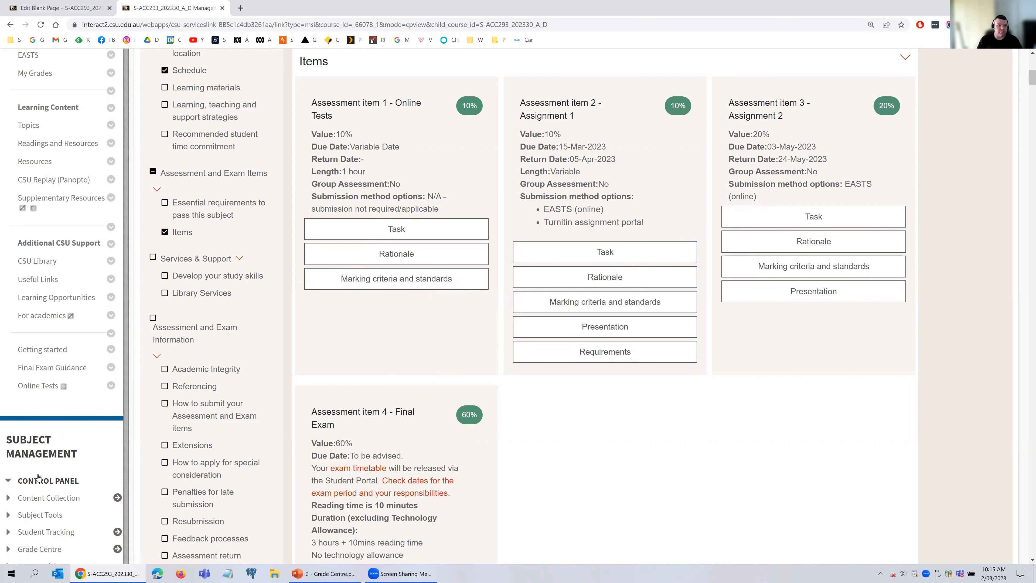
# Step: Open the subject's Full Grade Centre in a separate browser tab
pyautogui.scroll(-3, 38, 478)
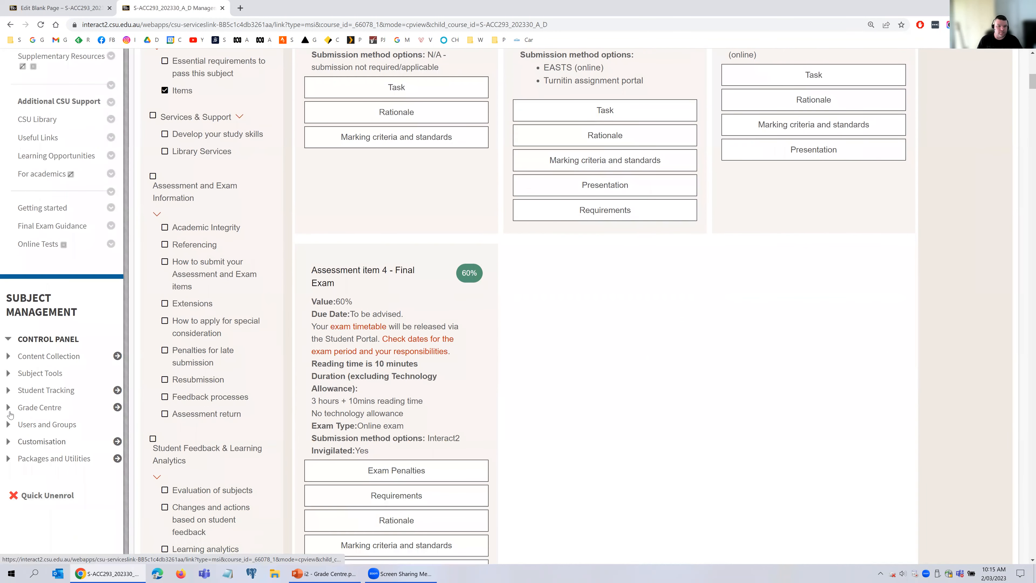
pyautogui.click(12, 413)
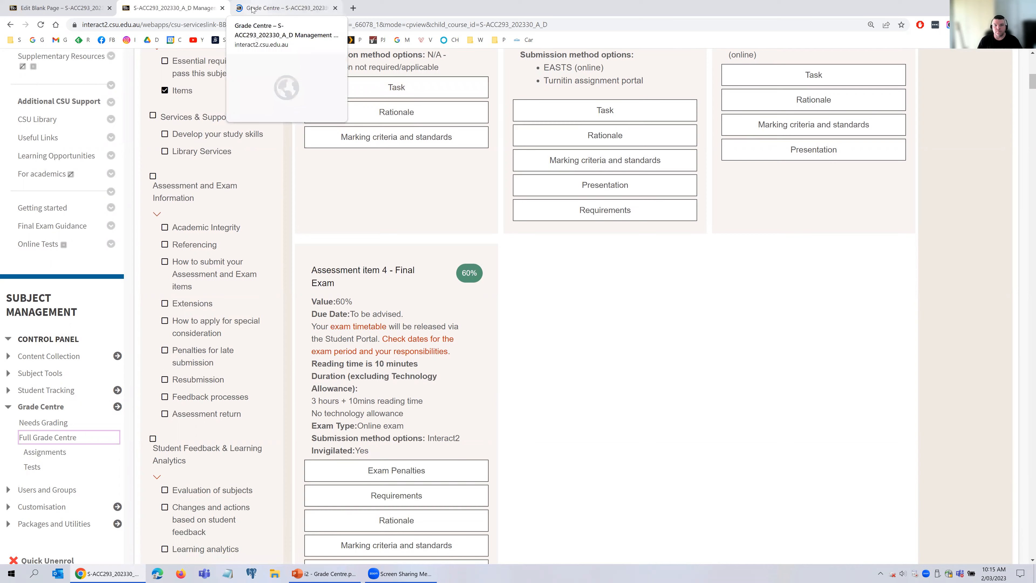
pyautogui.click(252, 9)
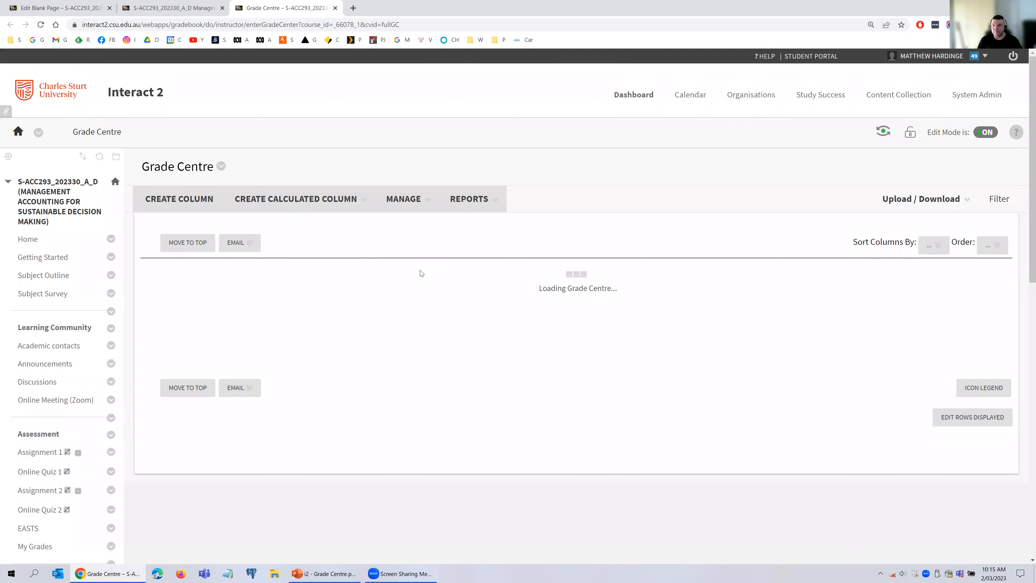
pyautogui.scroll(-2, 421, 273)
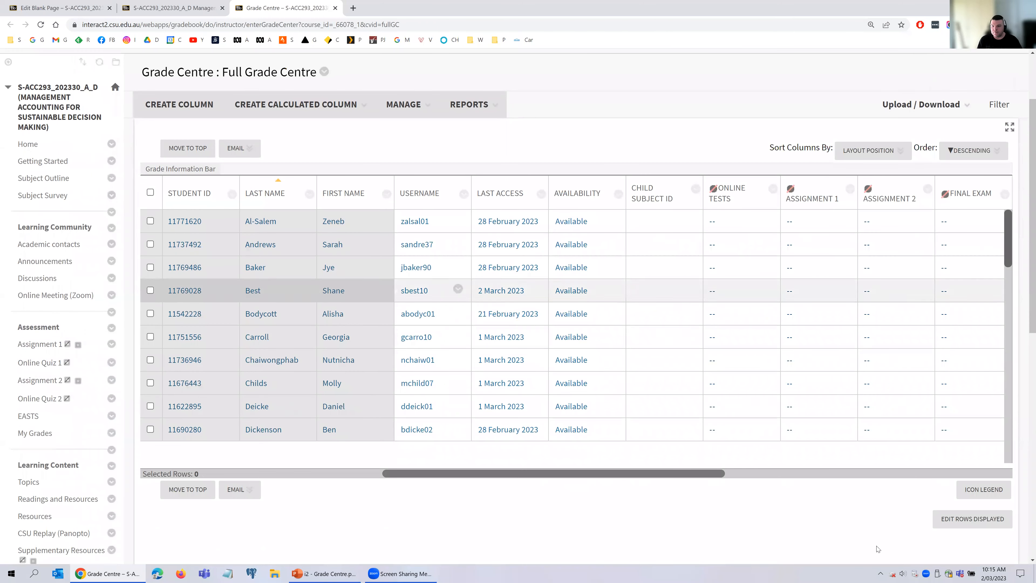
# Step: Compare the Full Grade Centre columns with the assessment items in the subject outline
pyautogui.click(729, 475)
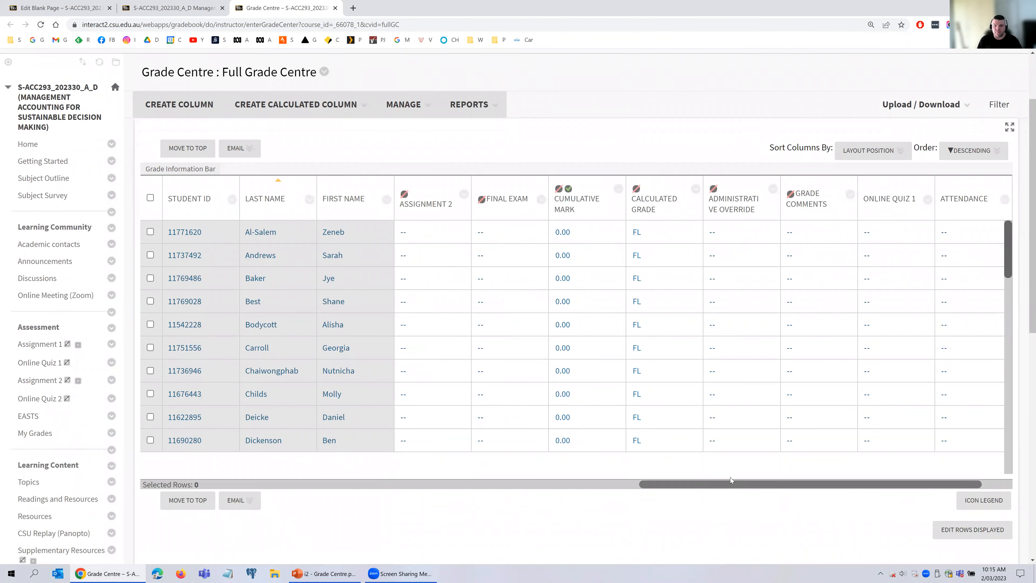
pyautogui.click(619, 483)
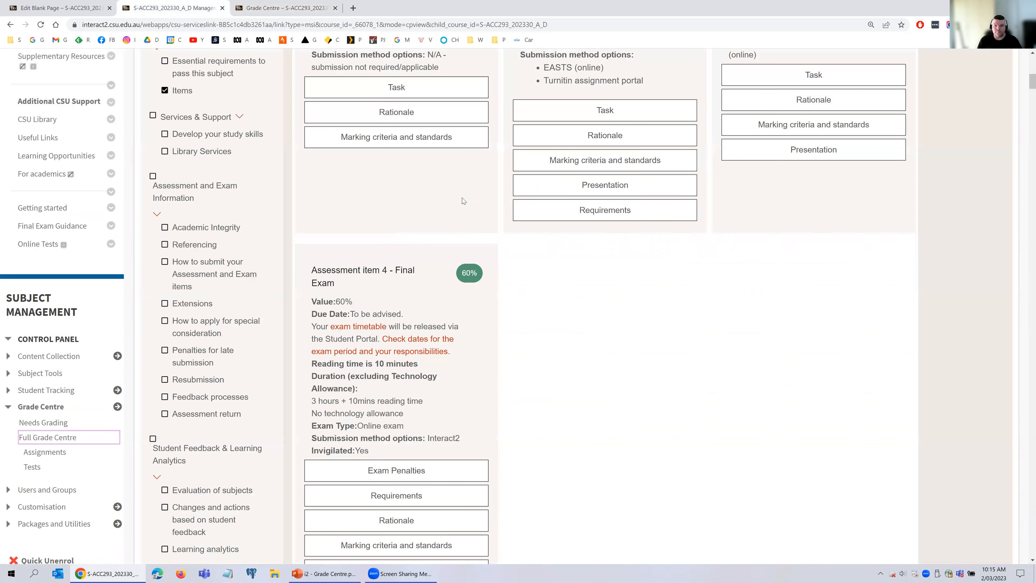
pyautogui.click(174, 8)
pyautogui.scroll(3, 462, 198)
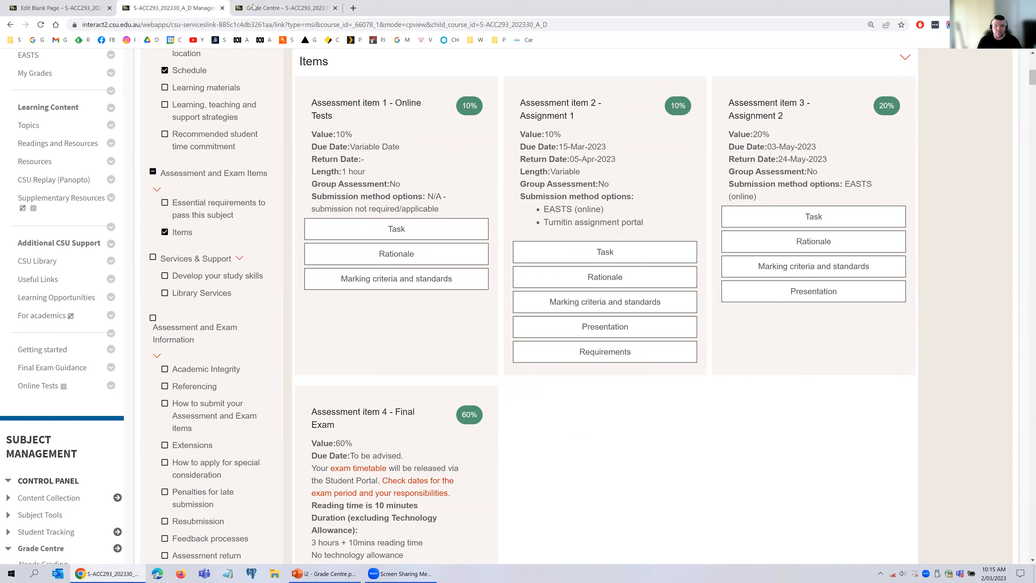
pyautogui.hotkey('ctrl', 'Tab')
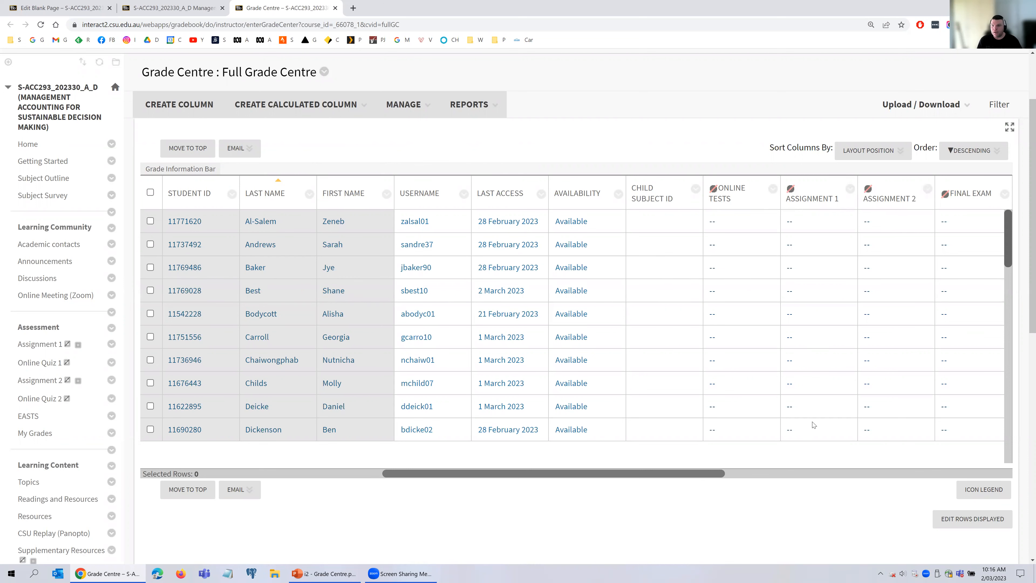
# Step: Examine the Grade Centre columns through to Online Quiz 1 and Attendance, and view the column sorting options
pyautogui.click(748, 473)
pyautogui.moveTo(762, 483); pyautogui.dragTo(654, 487)
pyautogui.moveTo(748, 486); pyautogui.dragTo(860, 491)
pyautogui.moveTo(699, 491); pyautogui.dragTo(874, 487)
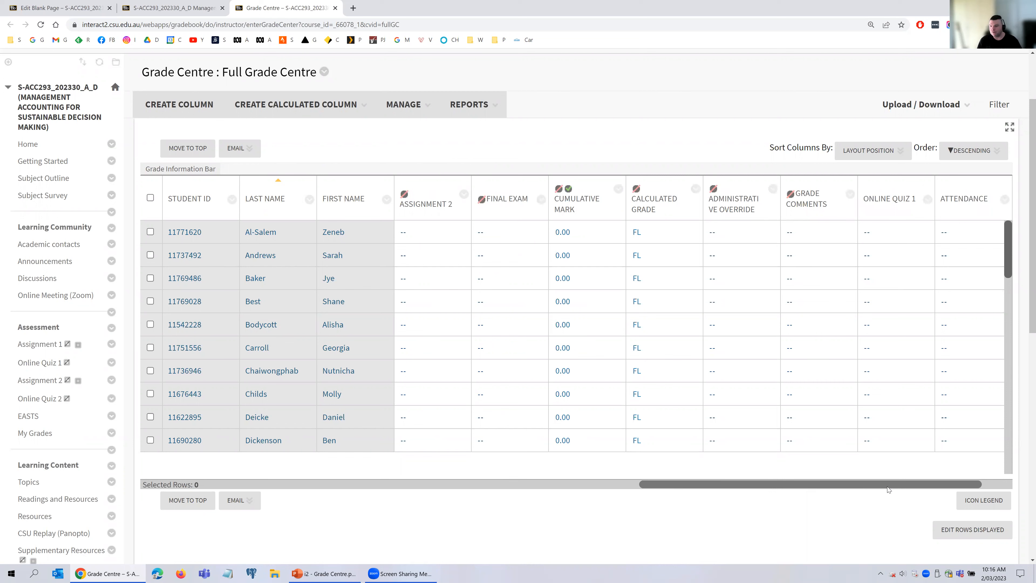
pyautogui.moveTo(802, 483); pyautogui.dragTo(879, 488)
pyautogui.click(868, 151)
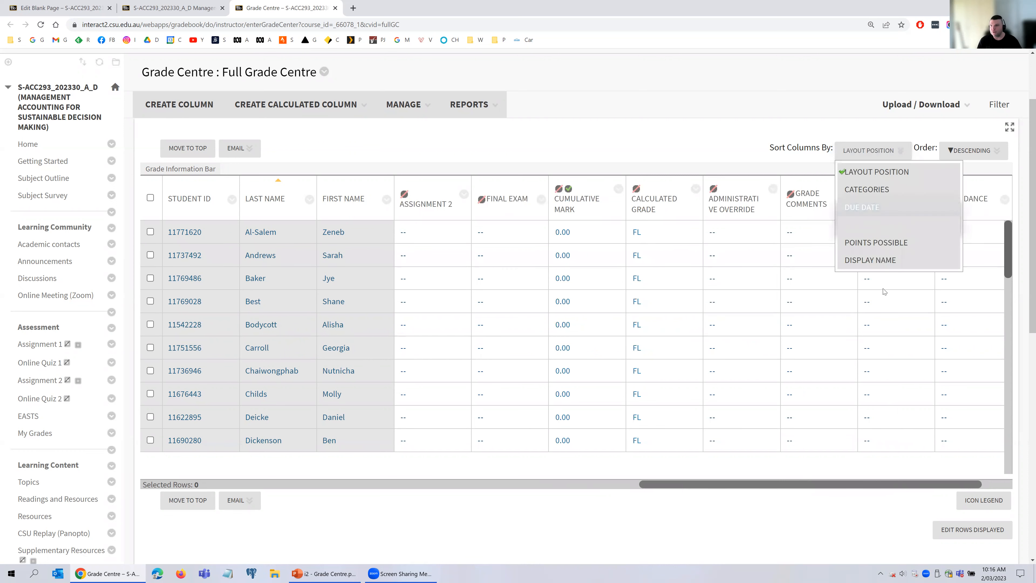
pyautogui.click(886, 196)
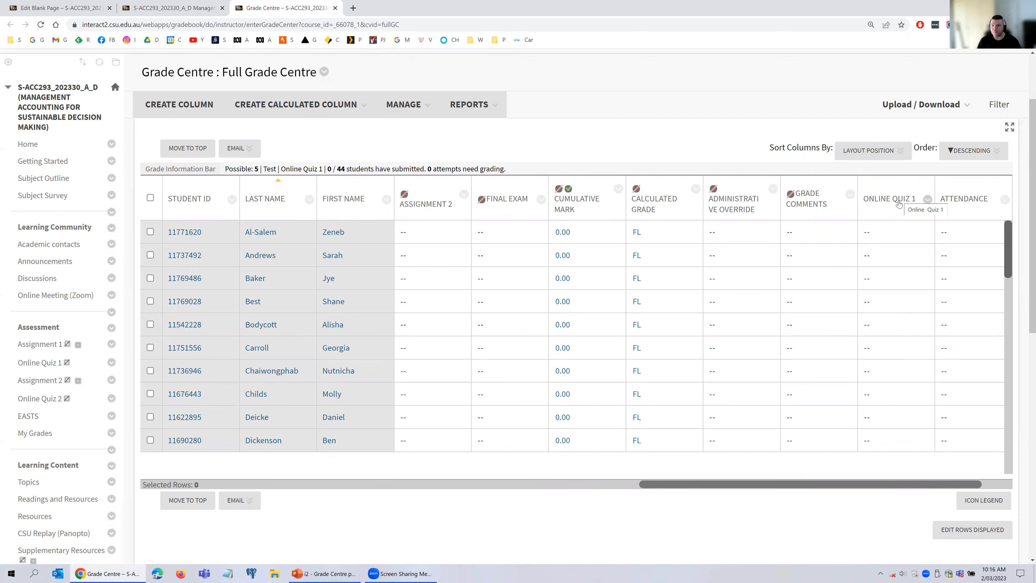
pyautogui.click(628, 483)
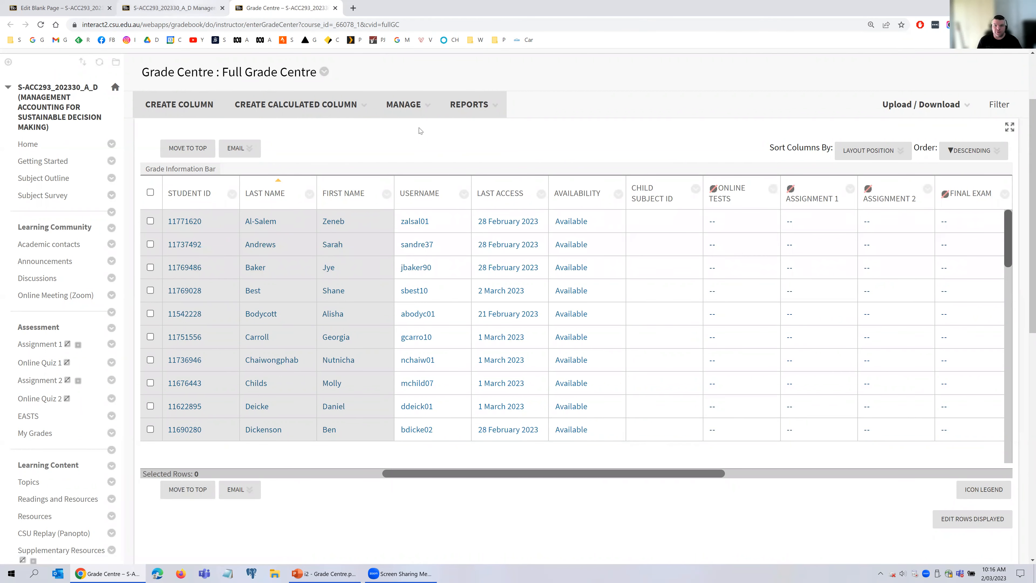
# Step: Recheck the outline's assessment items against the Online Quiz 1 and Assignment 2 columns in the Grade Centre
pyautogui.hotkey('ctrl', 'shift', 'Tab')
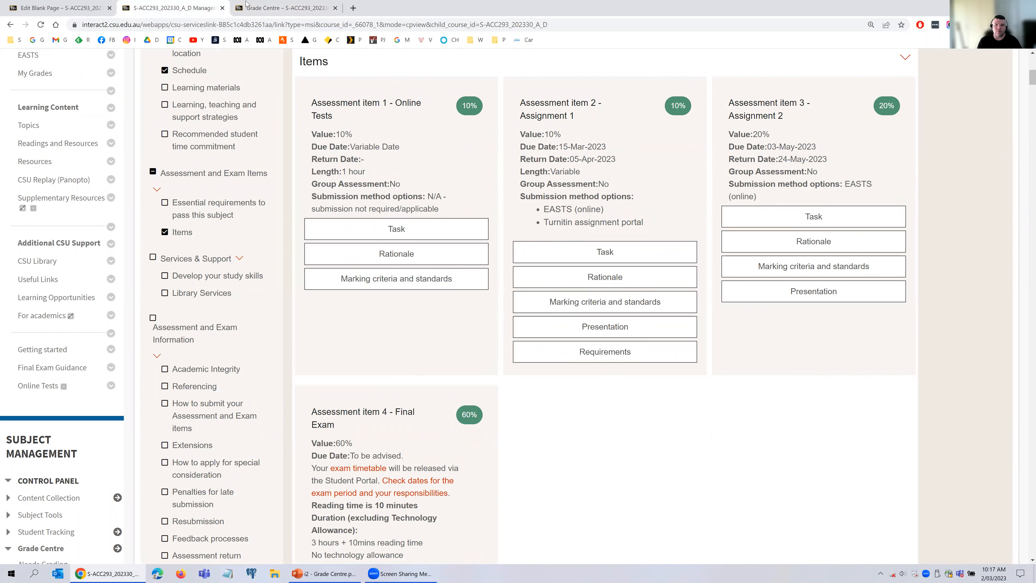
pyautogui.hotkey('ctrl', 'Tab')
pyautogui.click(779, 474)
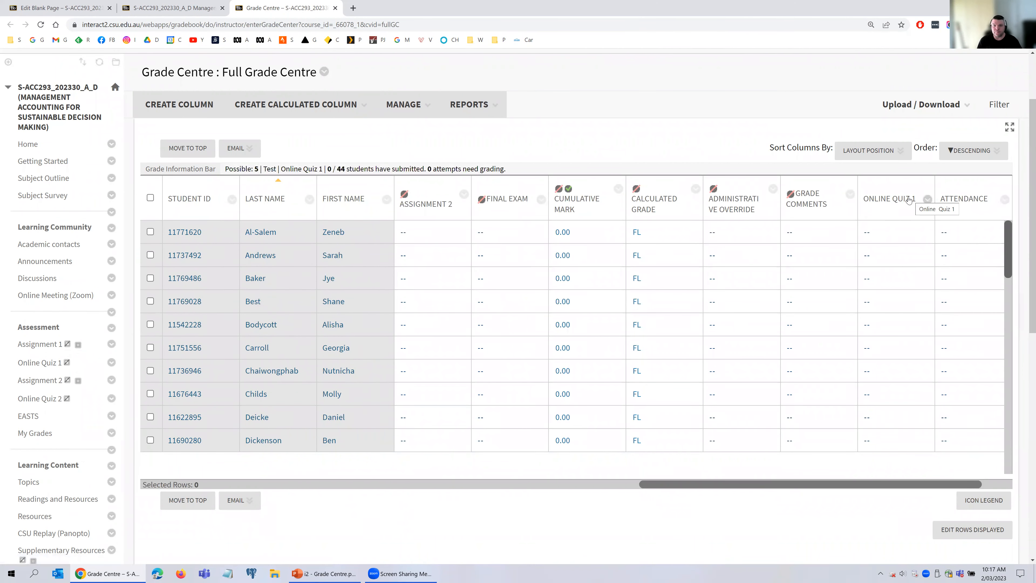
pyautogui.click(622, 484)
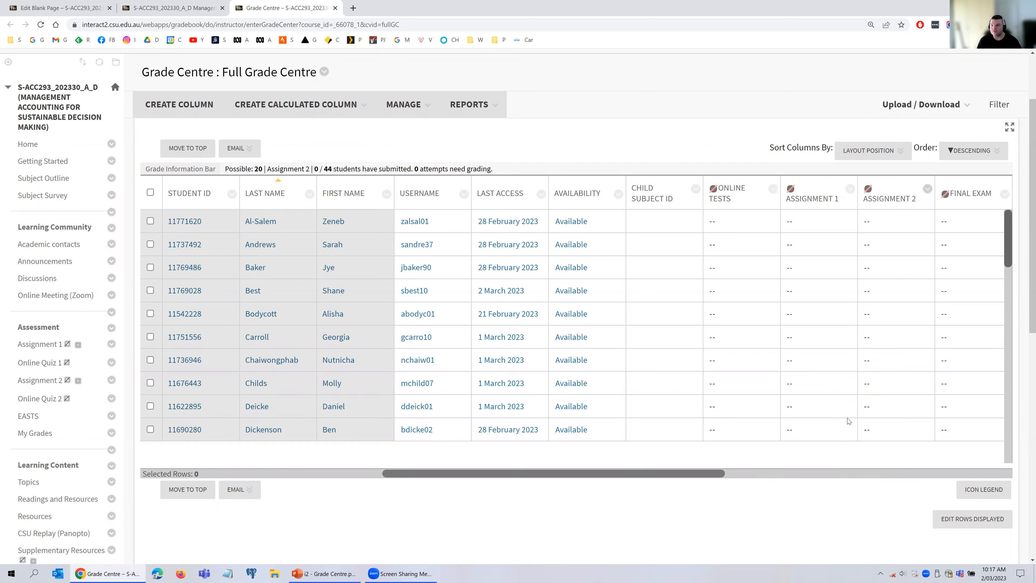
pyautogui.click(819, 473)
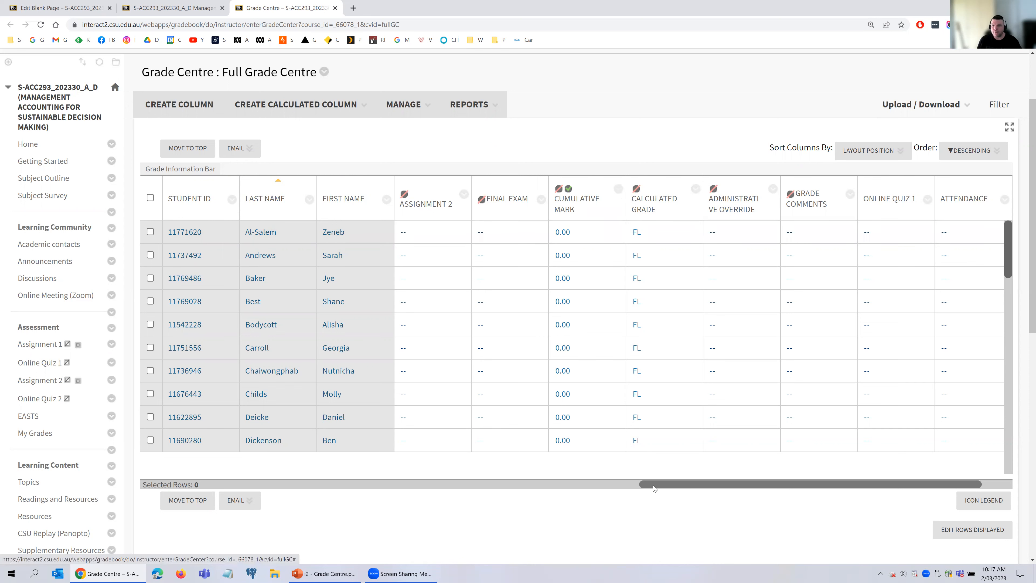
# Step: Open the Cumulative Mark column's information for editing from the Full Grade Centre
pyautogui.moveTo(652, 485); pyautogui.dragTo(570, 486)
pyautogui.click(570, 484)
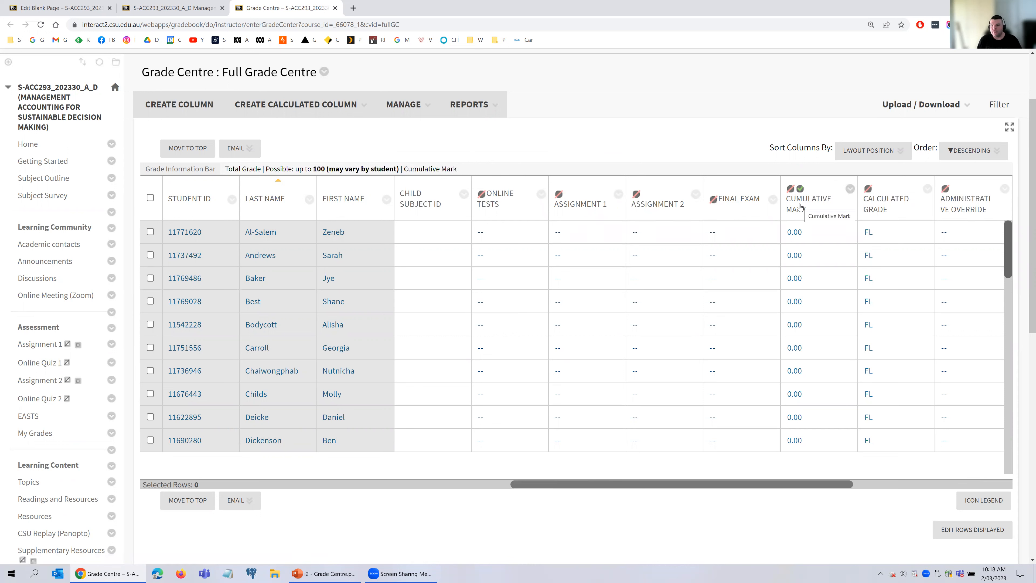
pyautogui.click(850, 189)
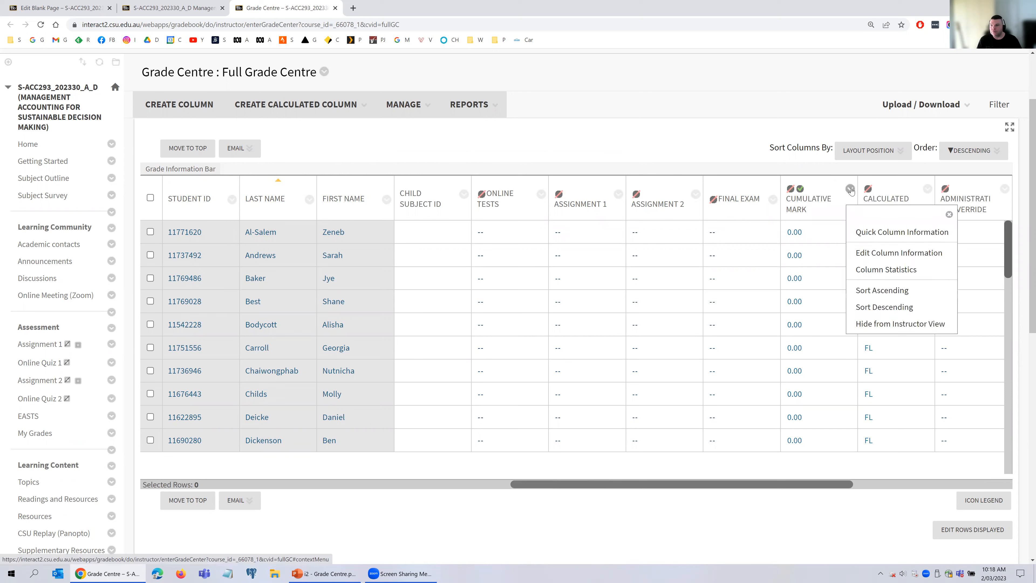
pyautogui.click(892, 254)
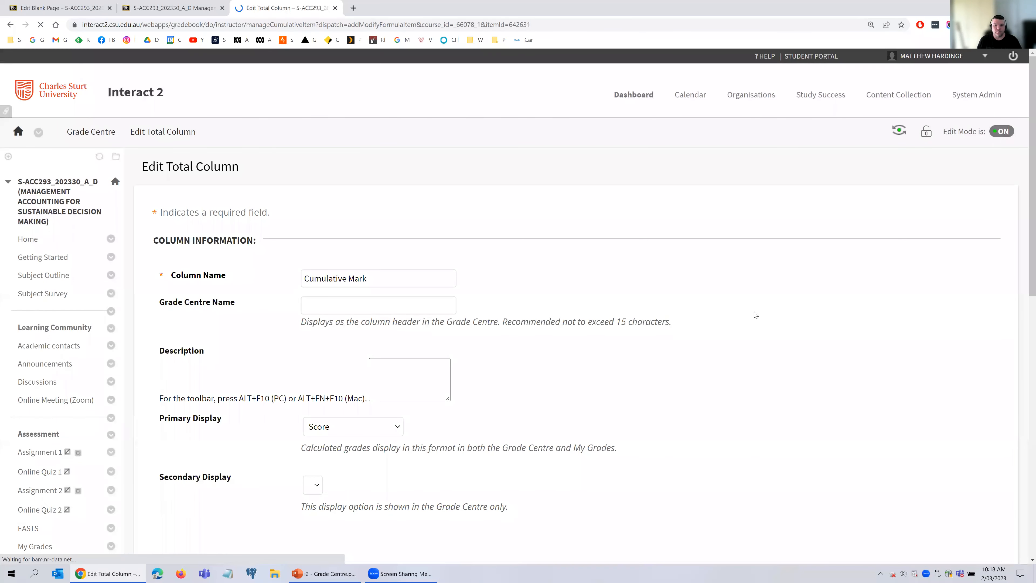
# Step: Examine which columns are included in the Cumulative Mark total and which other columns are available to select
pyautogui.scroll(-3, 754, 314)
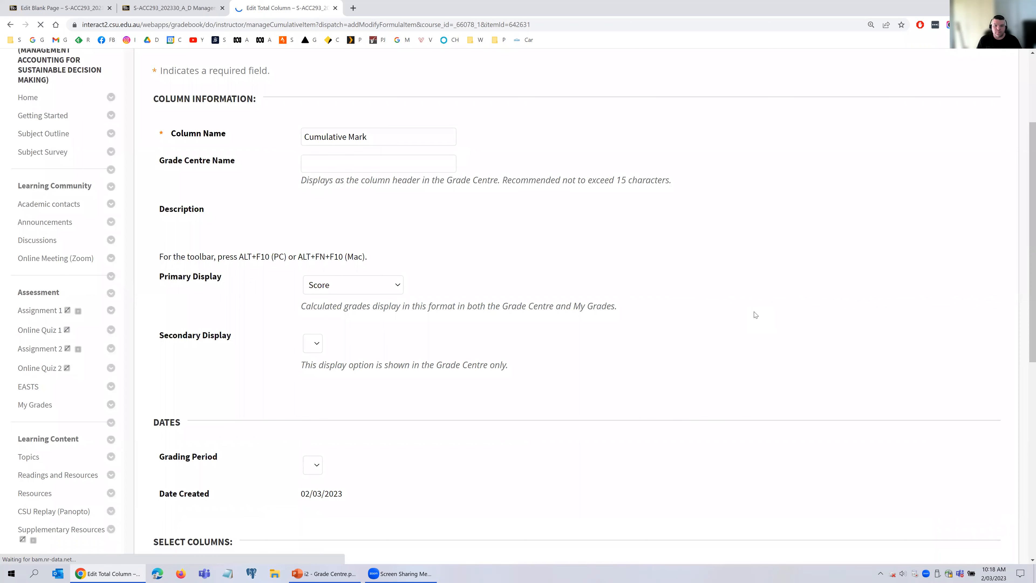
pyautogui.scroll(-3, 755, 314)
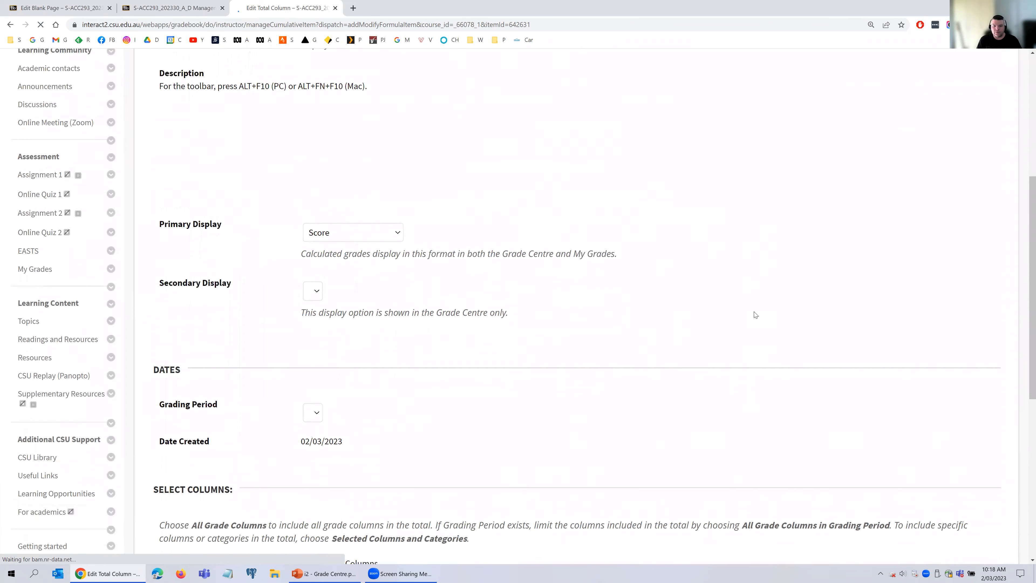
pyautogui.scroll(-5, 754, 315)
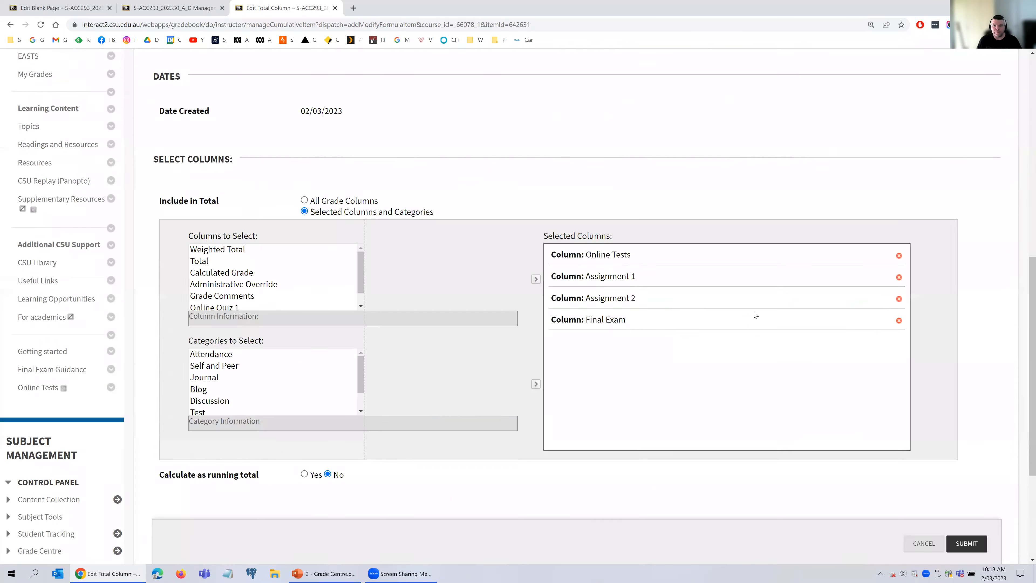
pyautogui.scroll(-9, 754, 314)
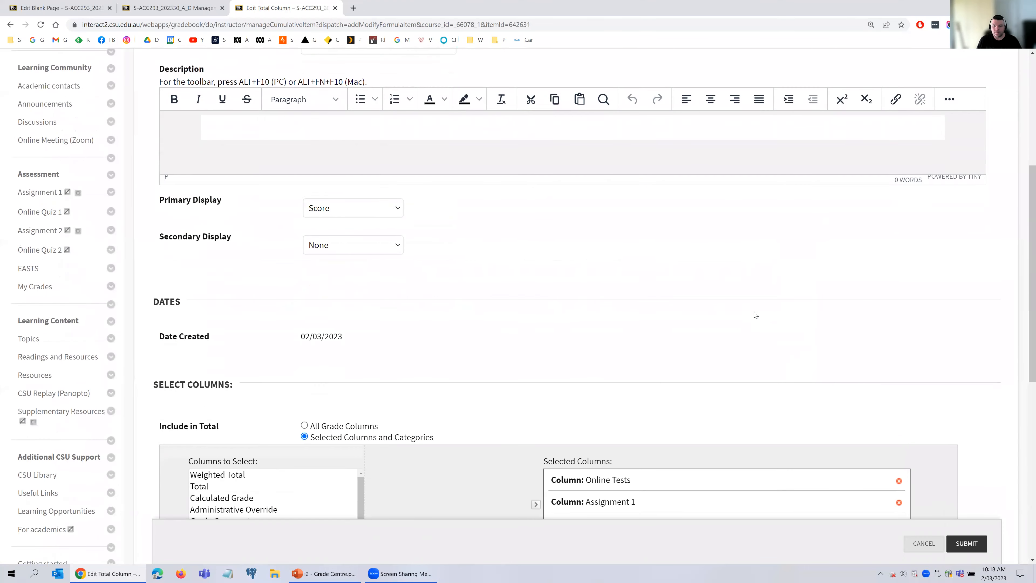
pyautogui.scroll(-1, 223, 198)
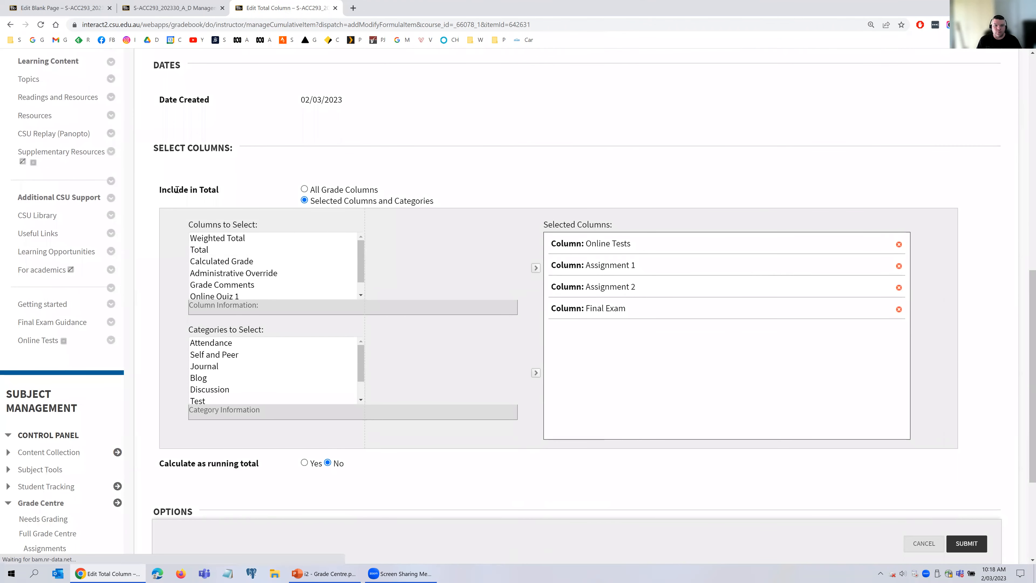
pyautogui.moveTo(220, 190); pyautogui.dragTo(162, 190)
pyautogui.click(649, 166)
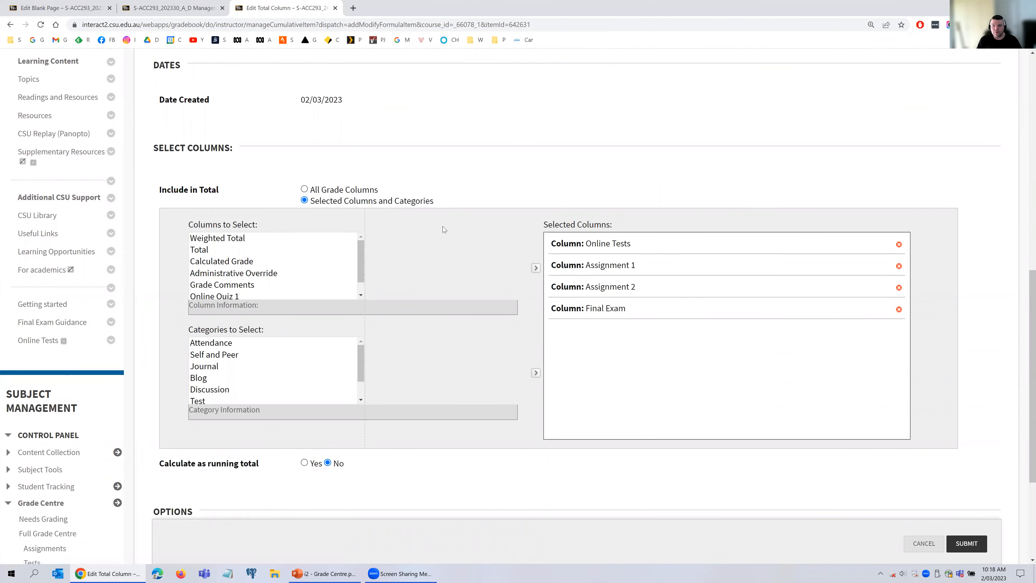
pyautogui.moveTo(360, 255)
pyautogui.mouseDown()
pyautogui.moveTo(358, 284)
pyautogui.moveTo(360, 253)
pyautogui.mouseUp()
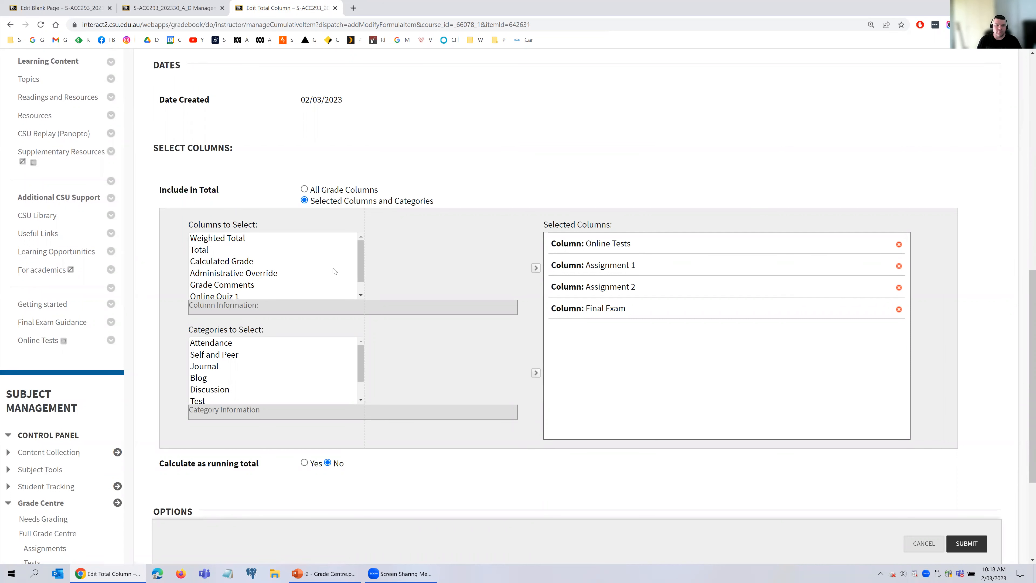
pyautogui.moveTo(361, 254); pyautogui.dragTo(359, 282)
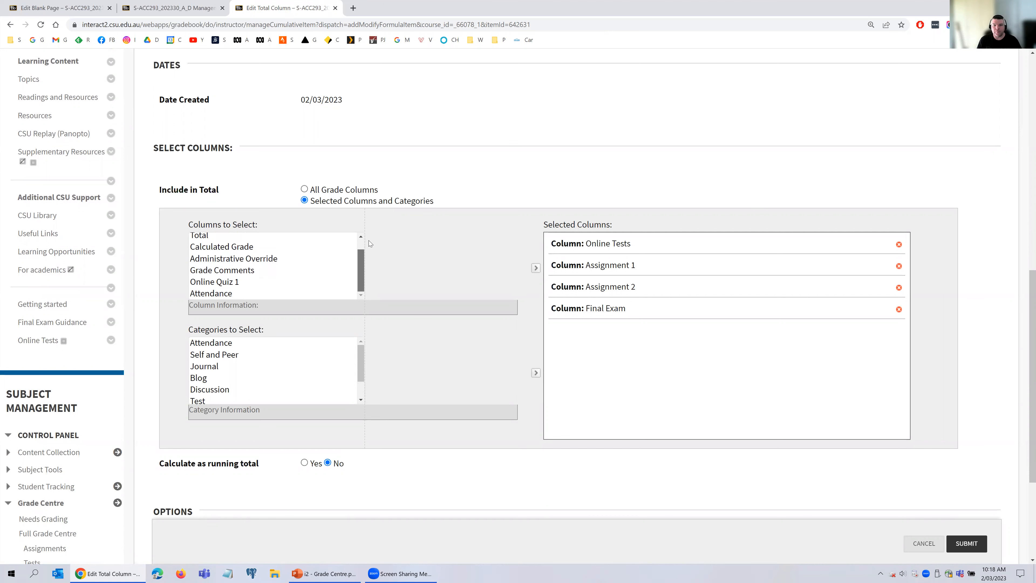
pyautogui.moveTo(370, 243); pyautogui.dragTo(243, 262)
pyautogui.press('Tab')
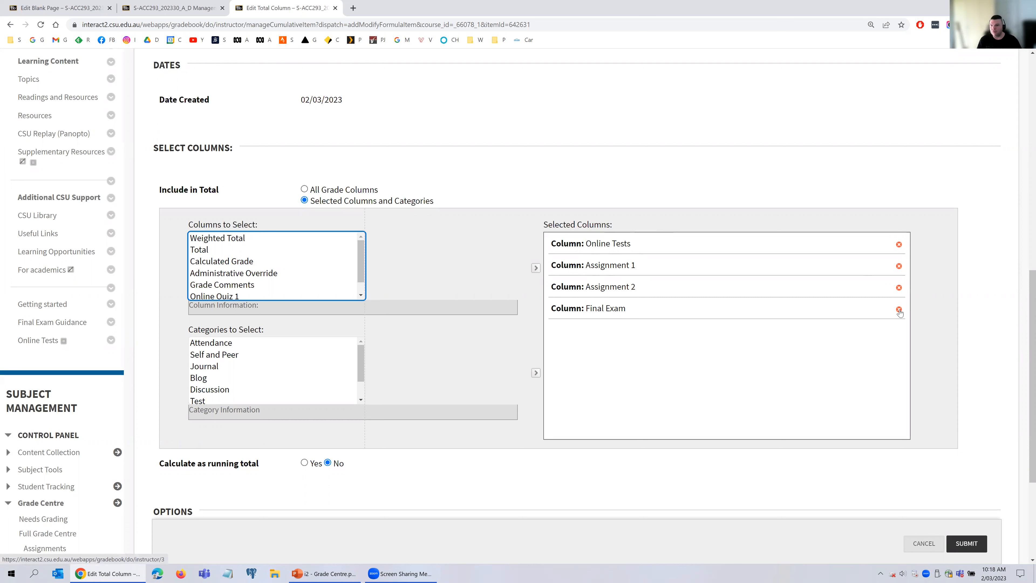
# Step: Try selecting Calculated Grade for the Cumulative Mark total, and return to the Full Grade Centre without saving
pyautogui.click(966, 543)
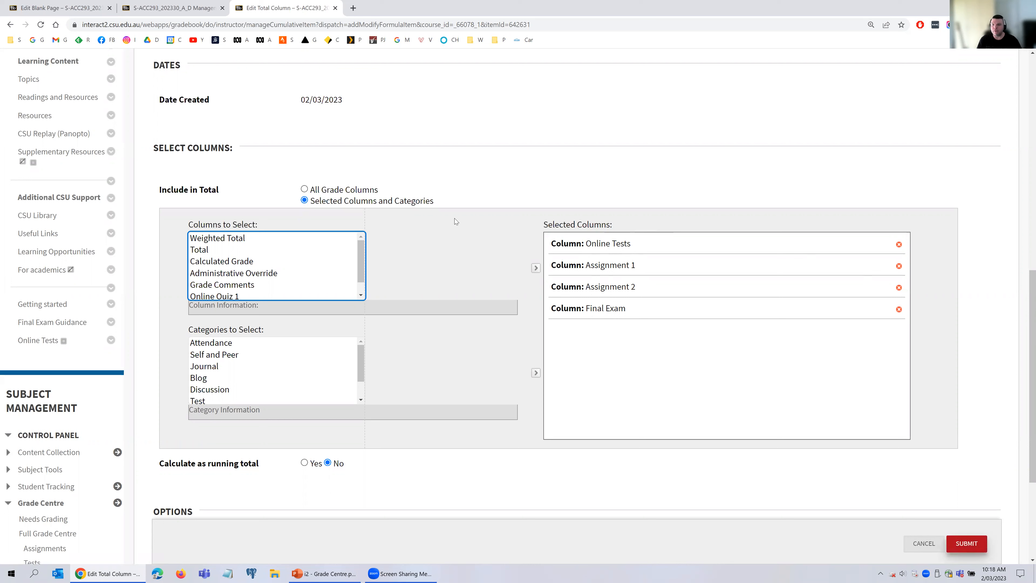
pyautogui.click(227, 263)
pyautogui.click(536, 268)
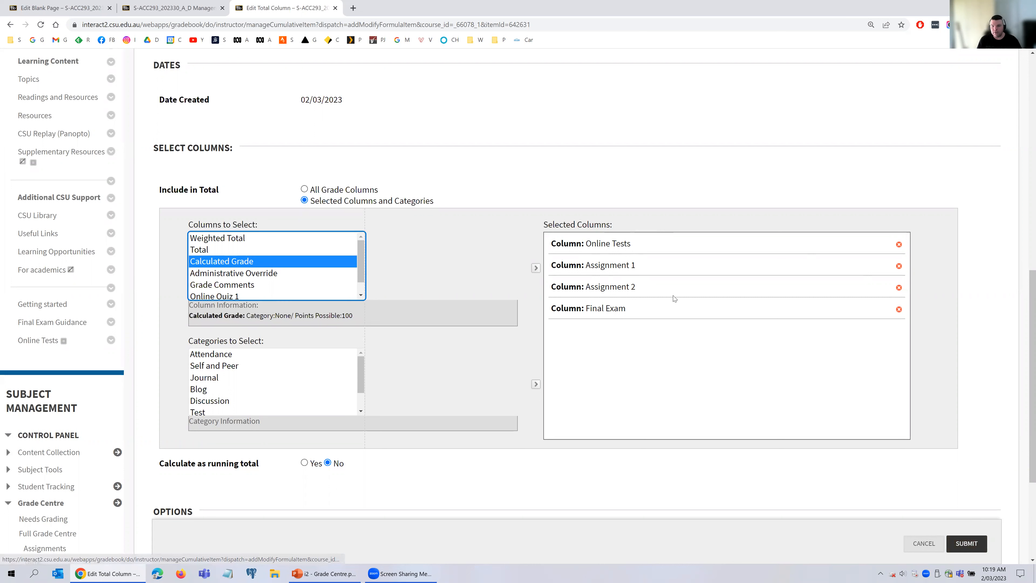
pyautogui.click(657, 342)
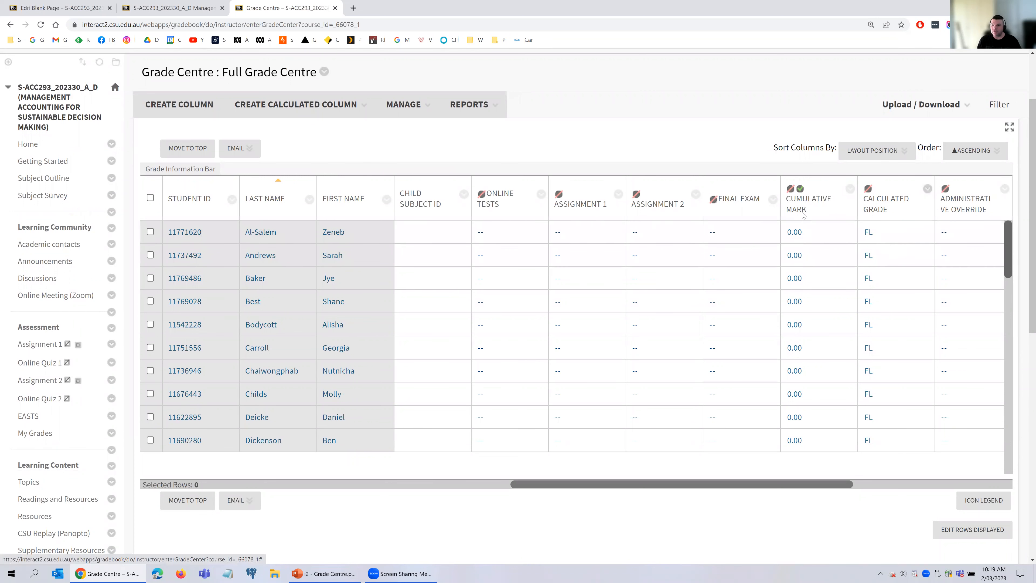
pyautogui.click(1009, 385)
pyautogui.click(1010, 351)
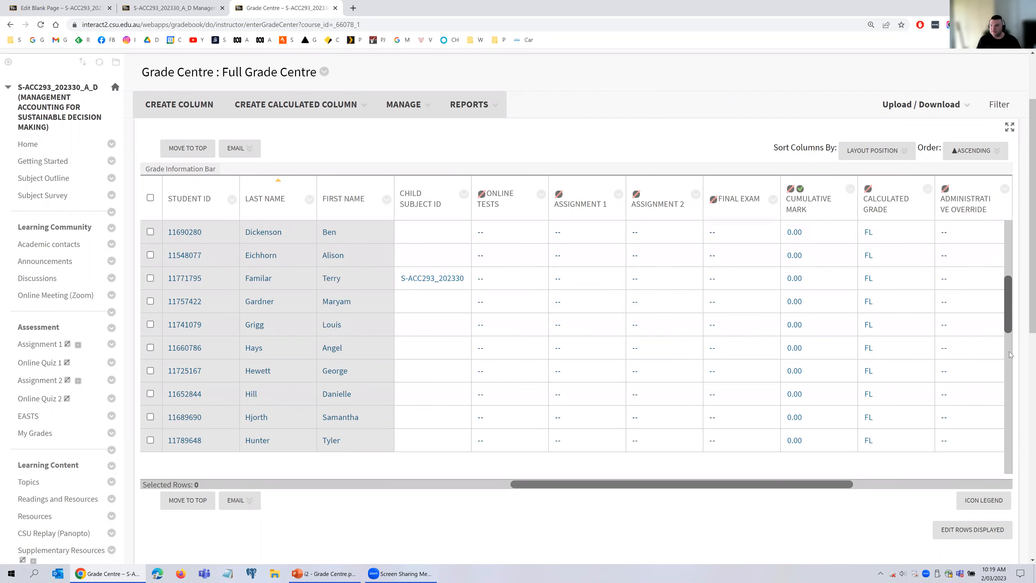
pyautogui.click(1009, 242)
pyautogui.click(1007, 241)
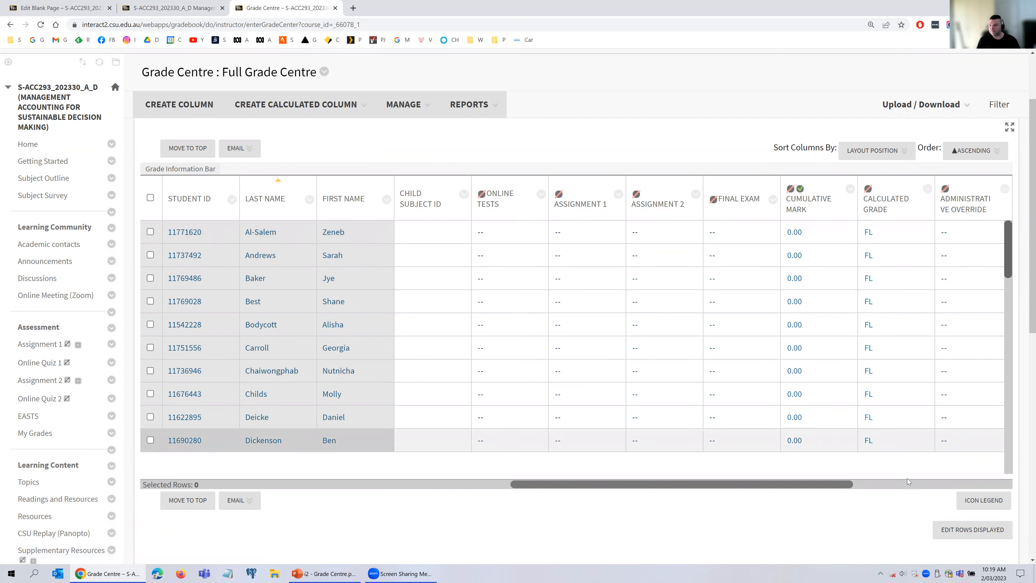
# Step: Switch to the i2 - Grade Centre presentation in PowerPoint and review the bullets on the Topics Covered slide
pyautogui.click(330, 573)
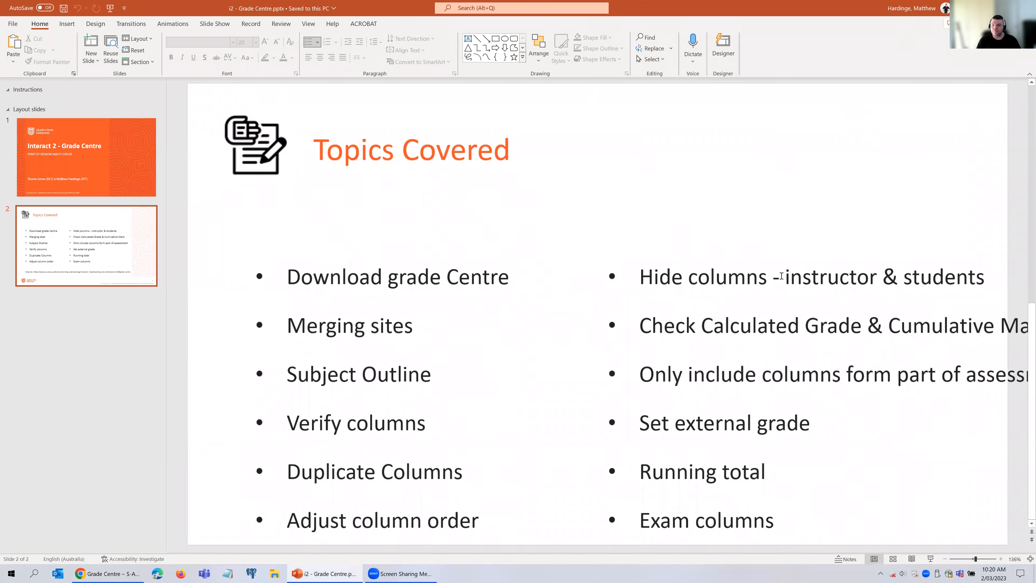
pyautogui.click(945, 559)
pyautogui.click(945, 558)
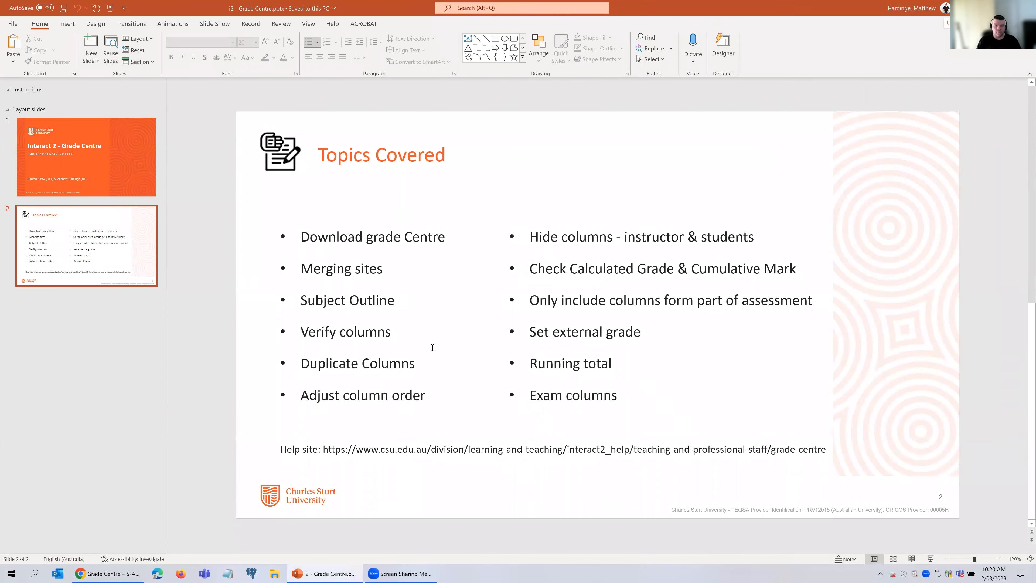
pyautogui.moveTo(306, 300); pyautogui.dragTo(350, 301)
pyautogui.click(379, 303)
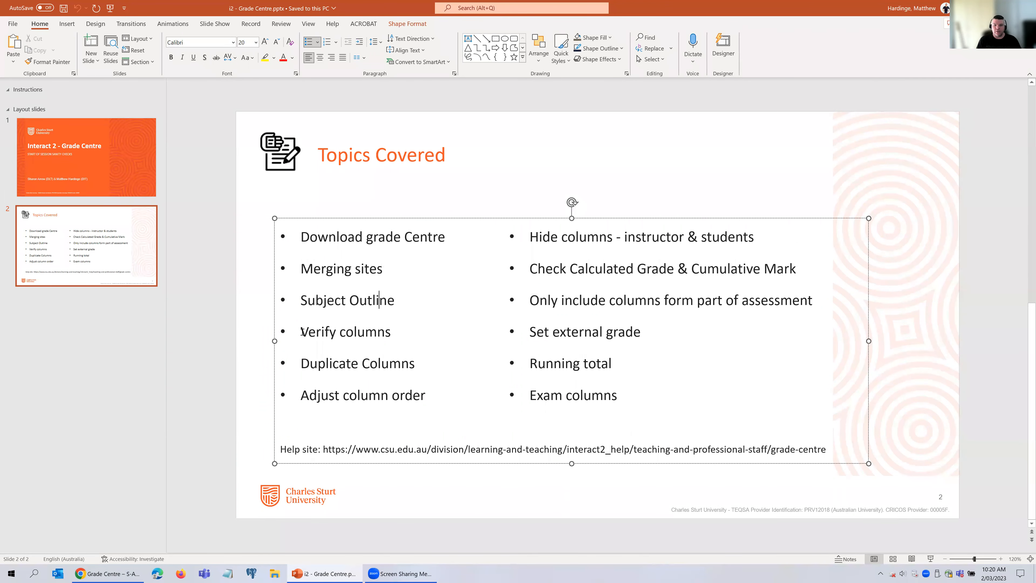
pyautogui.tripleClick(302, 331)
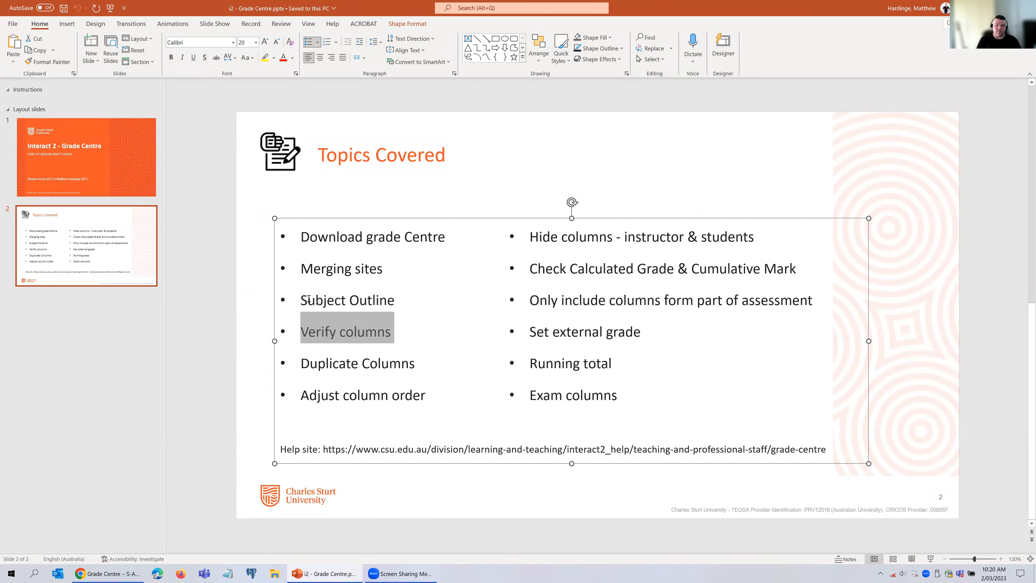
pyautogui.click(308, 300)
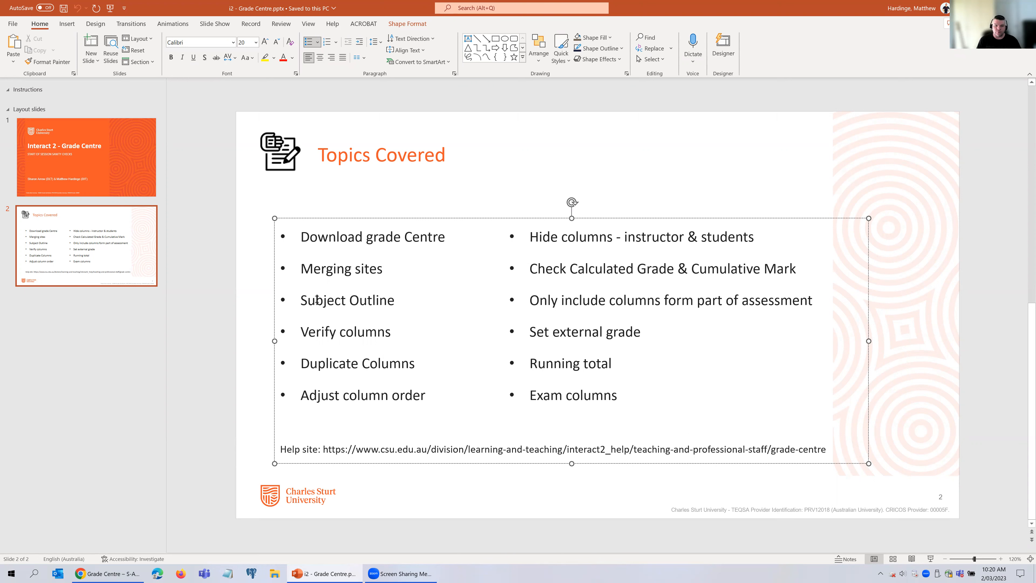
pyautogui.click(388, 366)
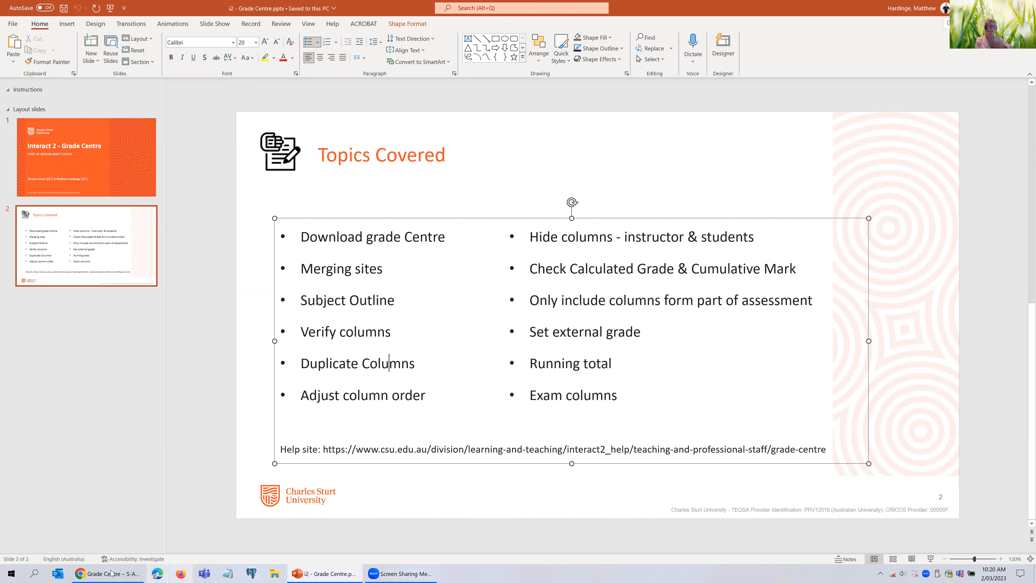
# Step: Switch back to the Full Grade Centre in Chrome and review its columns from Online Tests through to Attendance
pyautogui.click(100, 573)
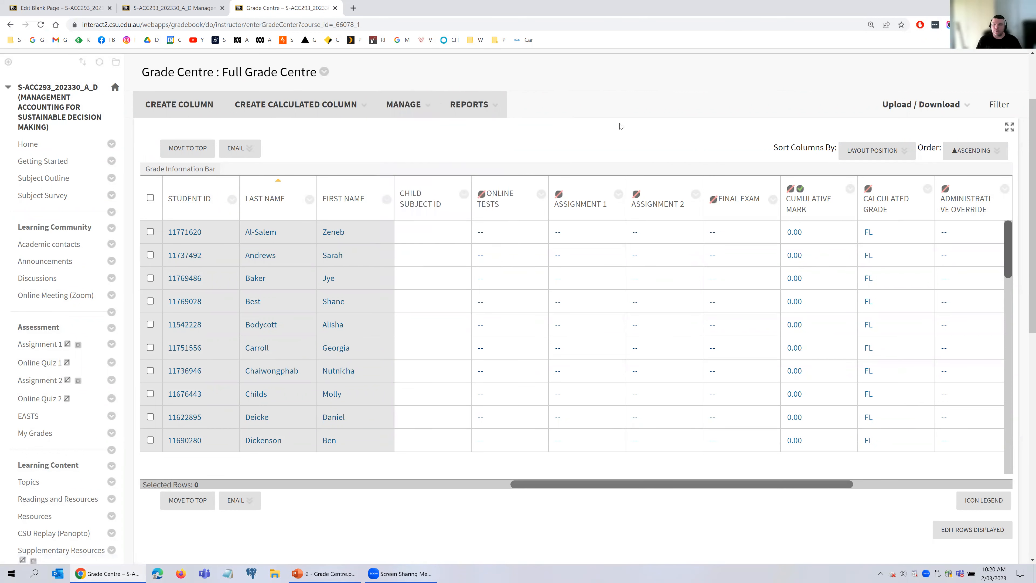
pyautogui.click(879, 484)
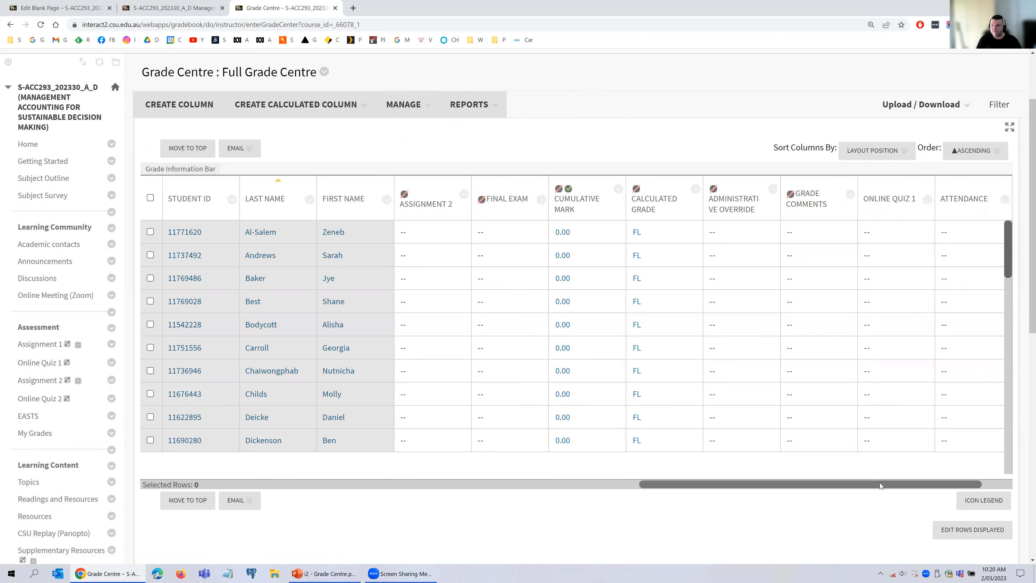
pyautogui.moveTo(887, 483); pyautogui.dragTo(933, 489)
pyautogui.moveTo(794, 483); pyautogui.dragTo(766, 482)
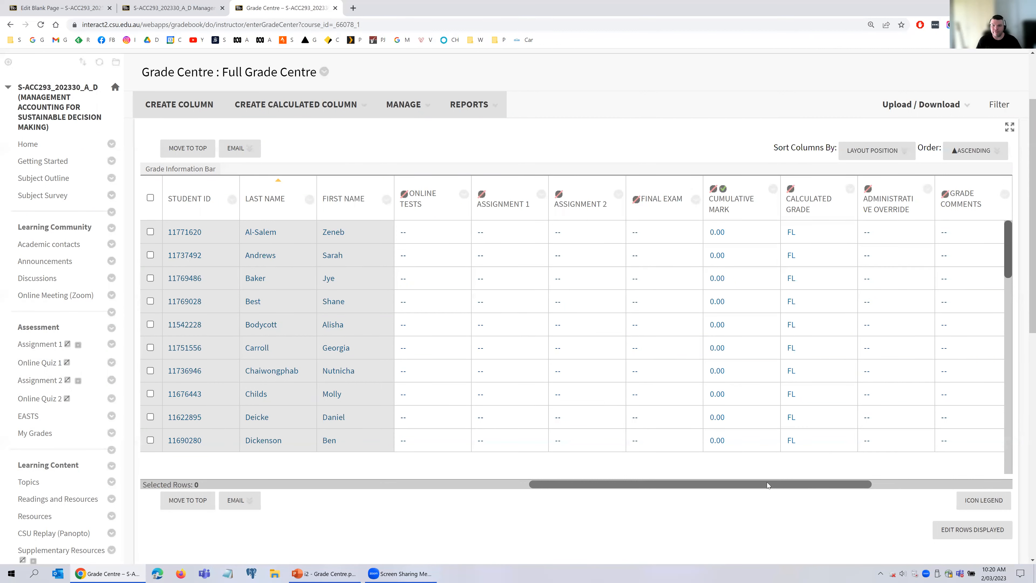
# Step: Open Column Organisation, examine the order and details of the columns not in a grading period, and leave without changes
pyautogui.click(398, 107)
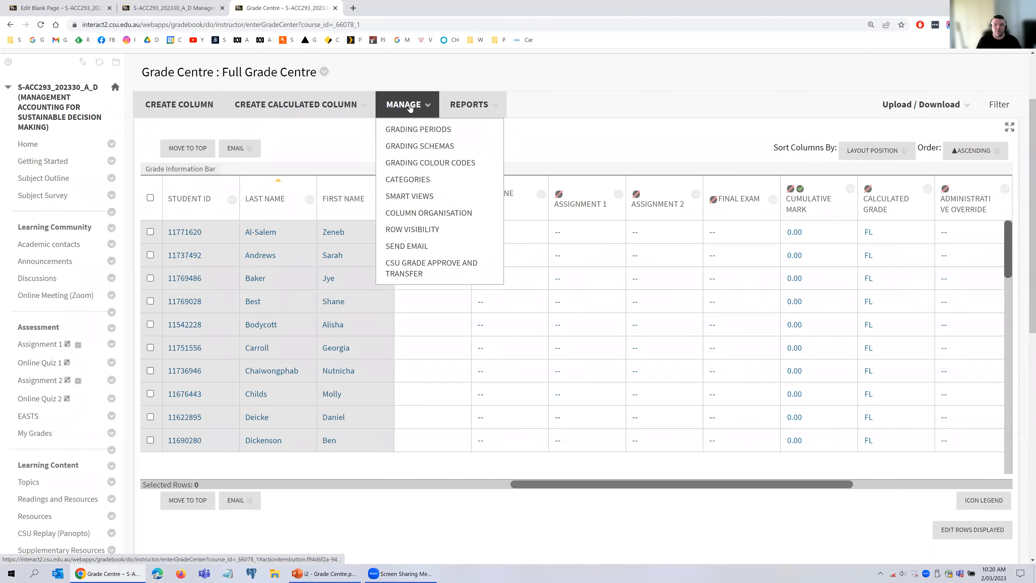
pyautogui.click(449, 212)
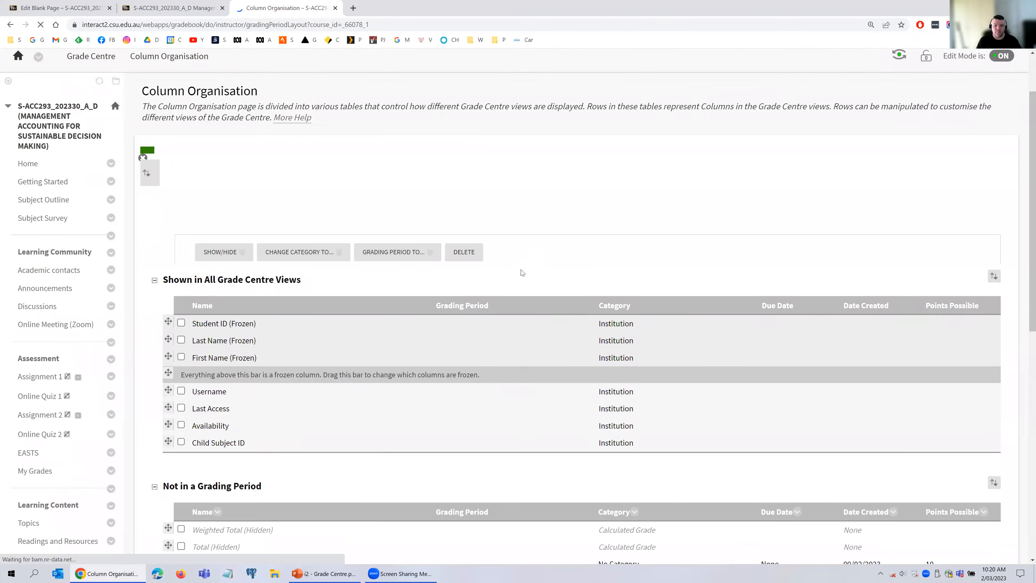
pyautogui.scroll(-6, 522, 272)
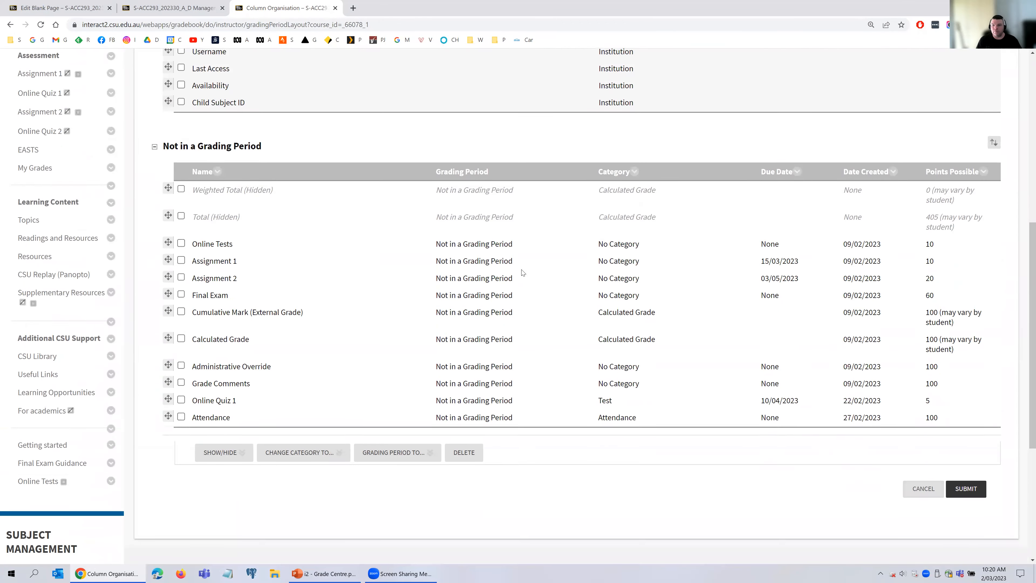
pyautogui.scroll(-1, 522, 272)
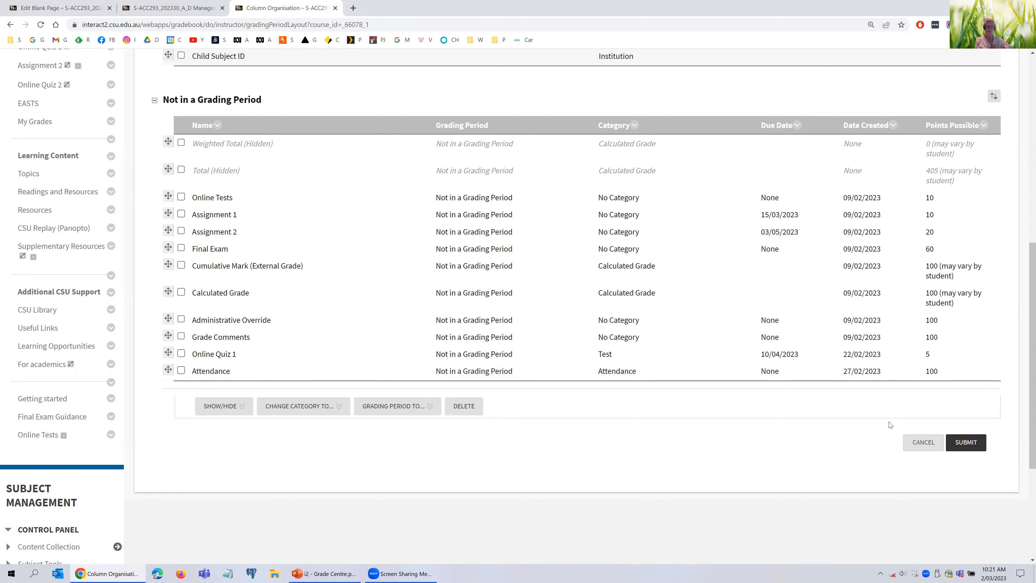
pyautogui.click(917, 446)
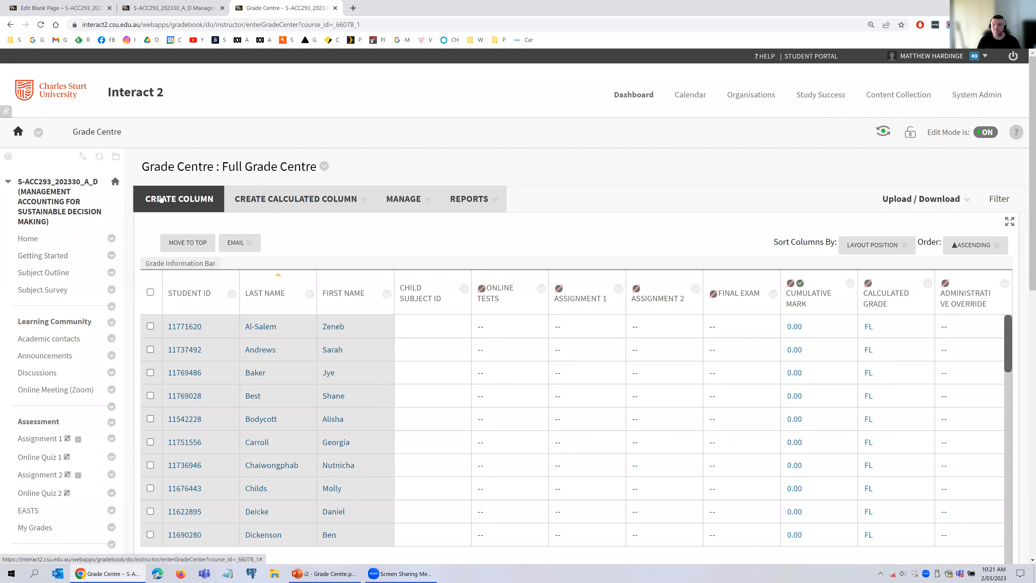
# Step: Create a grade column named Final Exam with 60 points possible
pyautogui.click(161, 199)
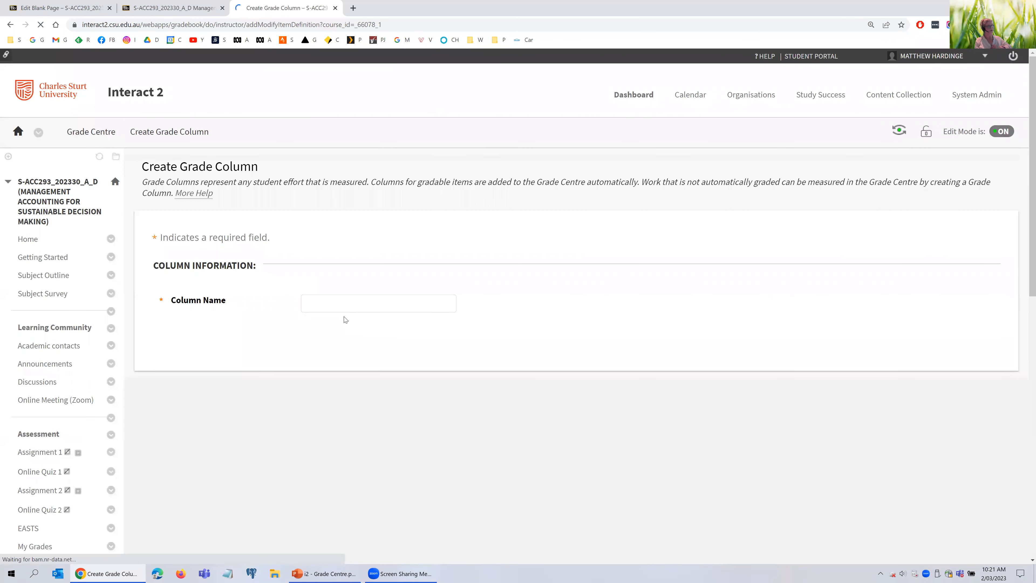
pyautogui.click(341, 298)
pyautogui.write('Final Exam')
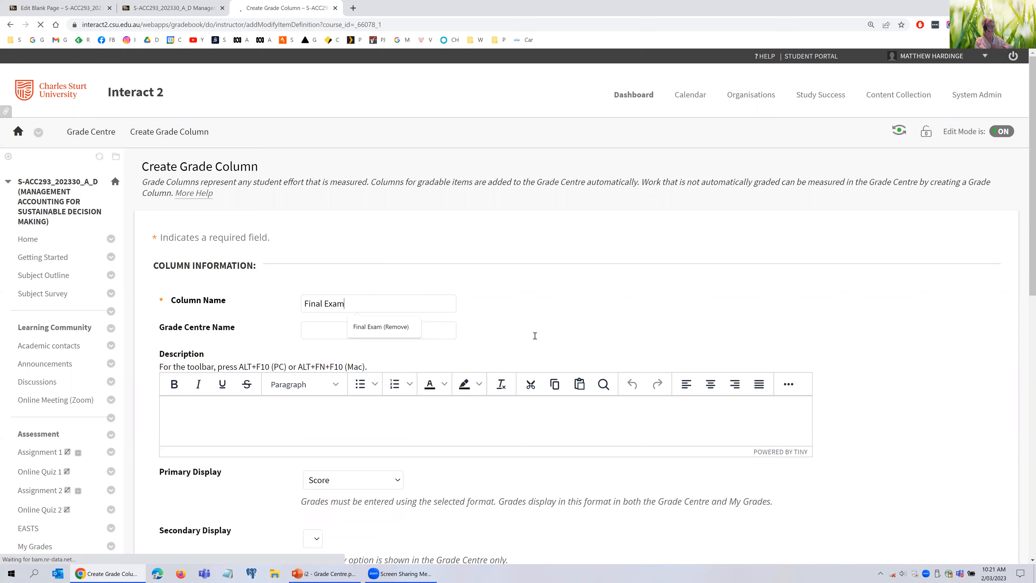
pyautogui.scroll(-4, 334, 444)
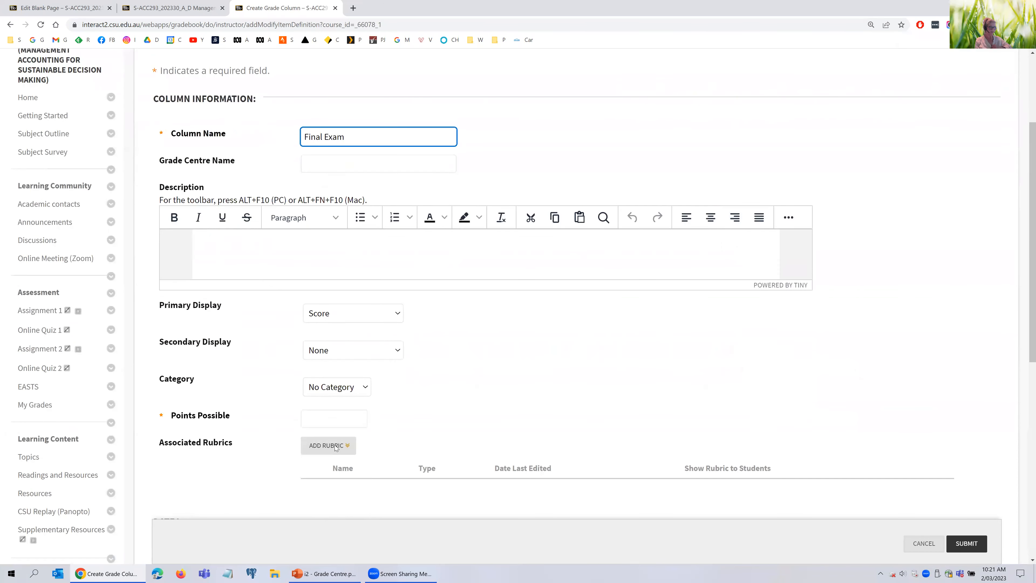
pyautogui.click(329, 422)
pyautogui.write('60')
pyautogui.click(952, 541)
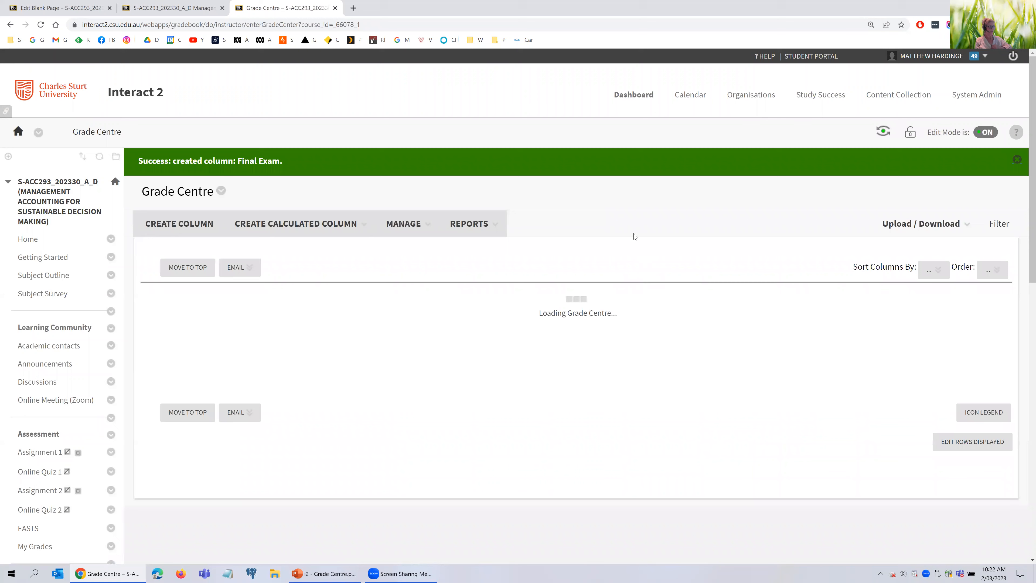
# Step: Open Column Organisation, compare the two Final Exam rows among the columns not in a grading period, and leave without changes
pyautogui.click(469, 224)
pyautogui.click(413, 224)
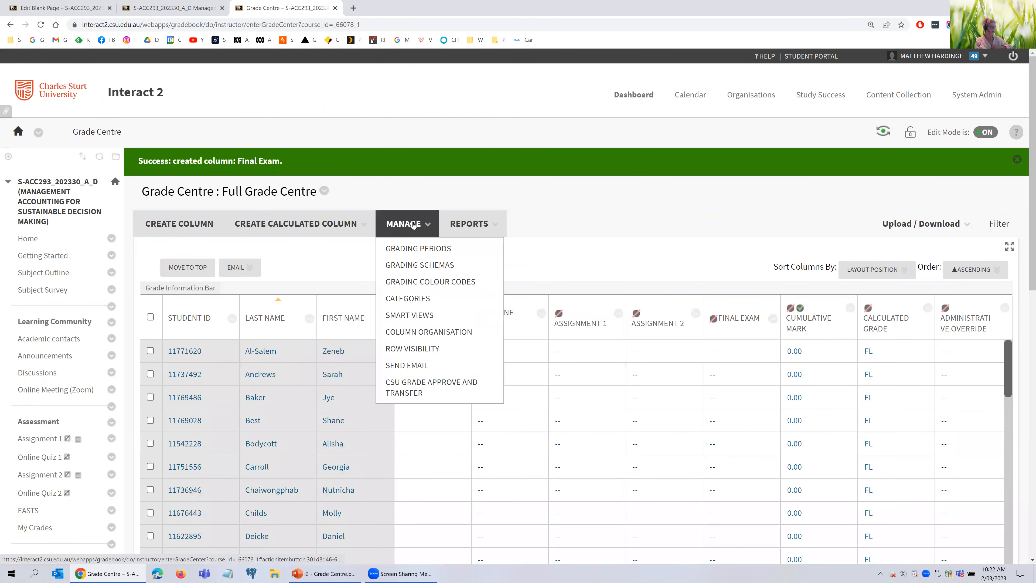
pyautogui.click(426, 333)
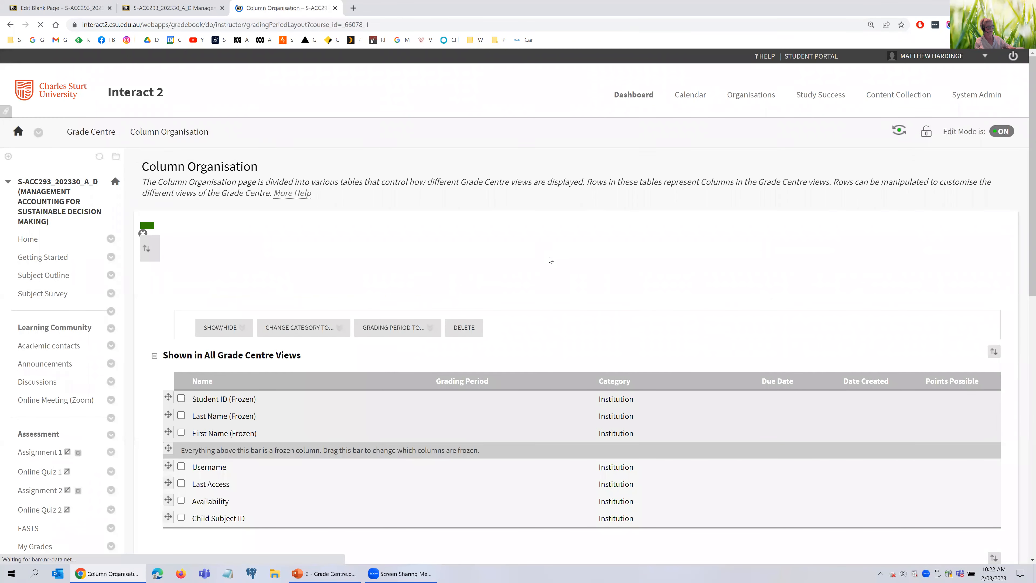
pyautogui.scroll(-6, 548, 256)
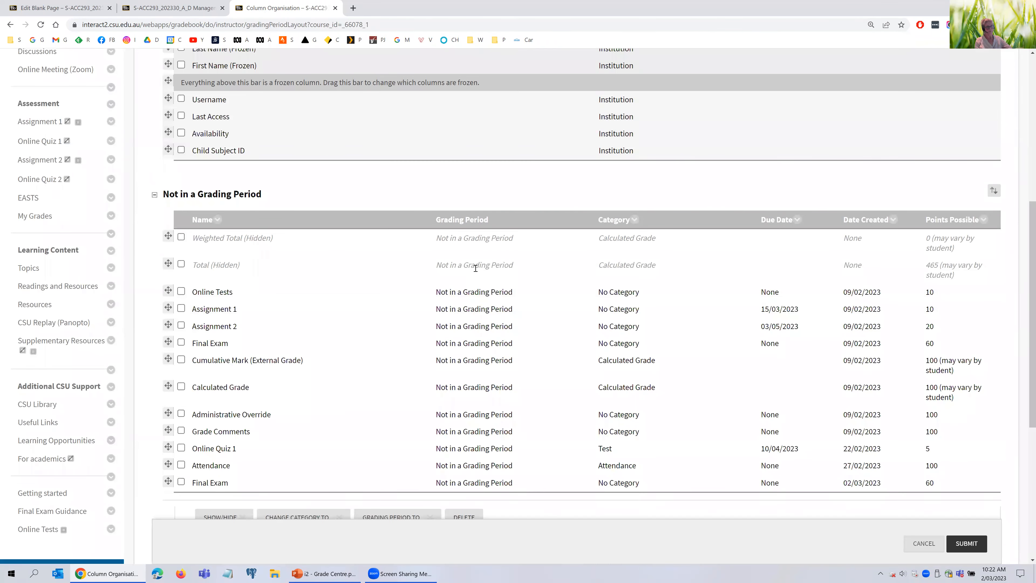
pyautogui.scroll(-1, 387, 364)
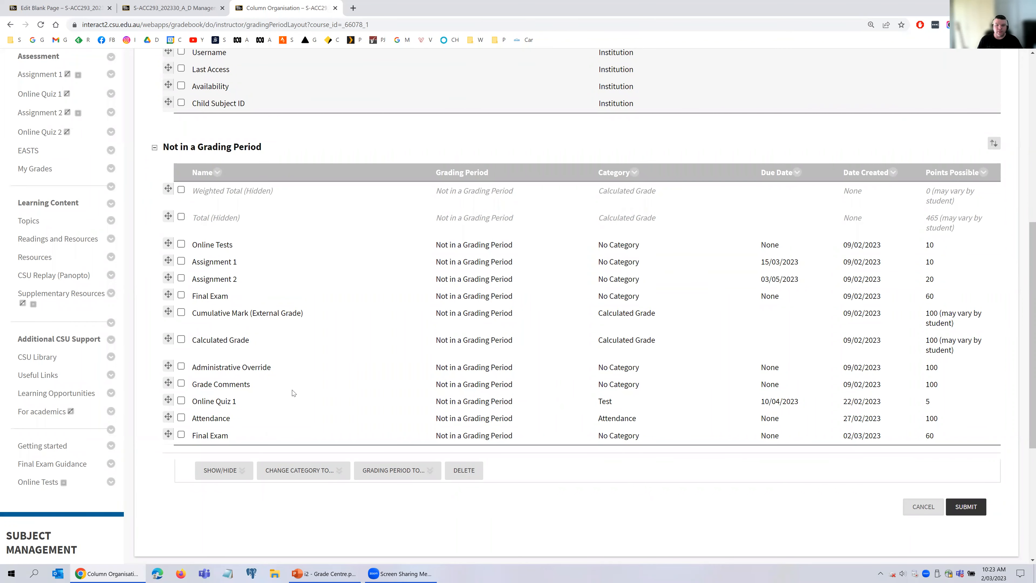
pyautogui.click(923, 506)
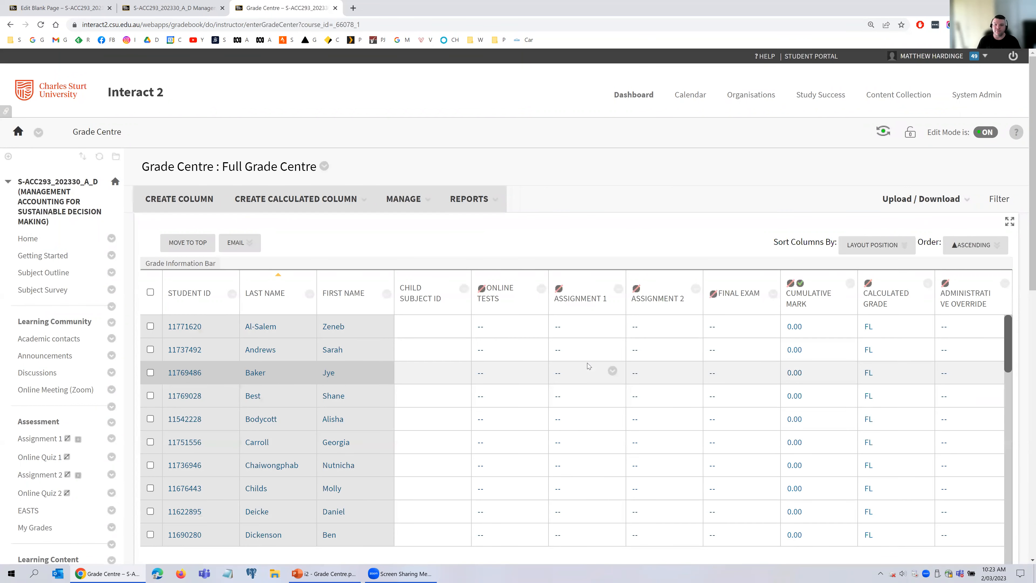
# Step: Rename the duplicate Final Exam column after Attendance to Final Exam - Remove and save the column
pyautogui.scroll(-2, 587, 363)
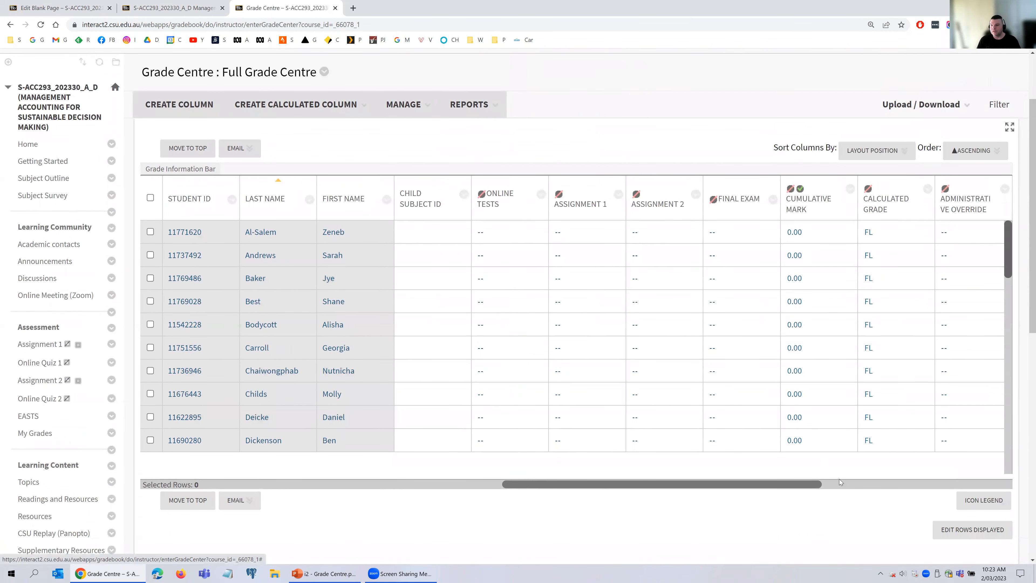
pyautogui.click(843, 483)
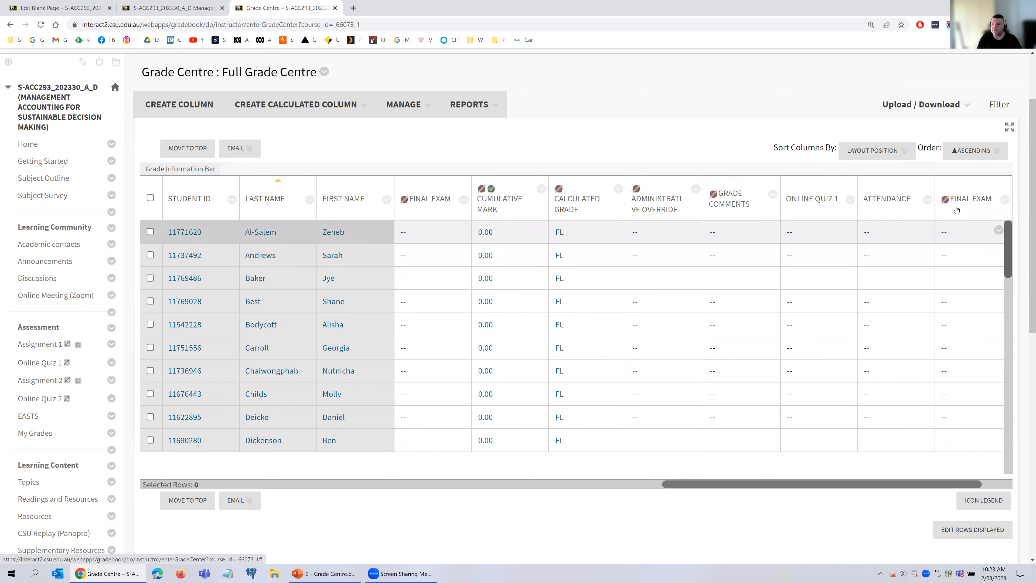
pyautogui.click(1004, 199)
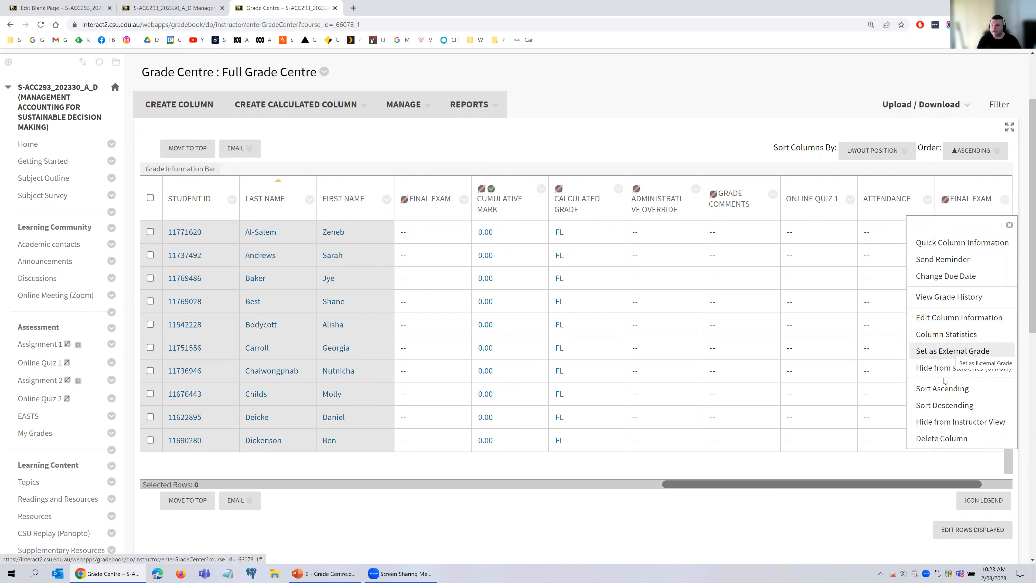
pyautogui.click(932, 319)
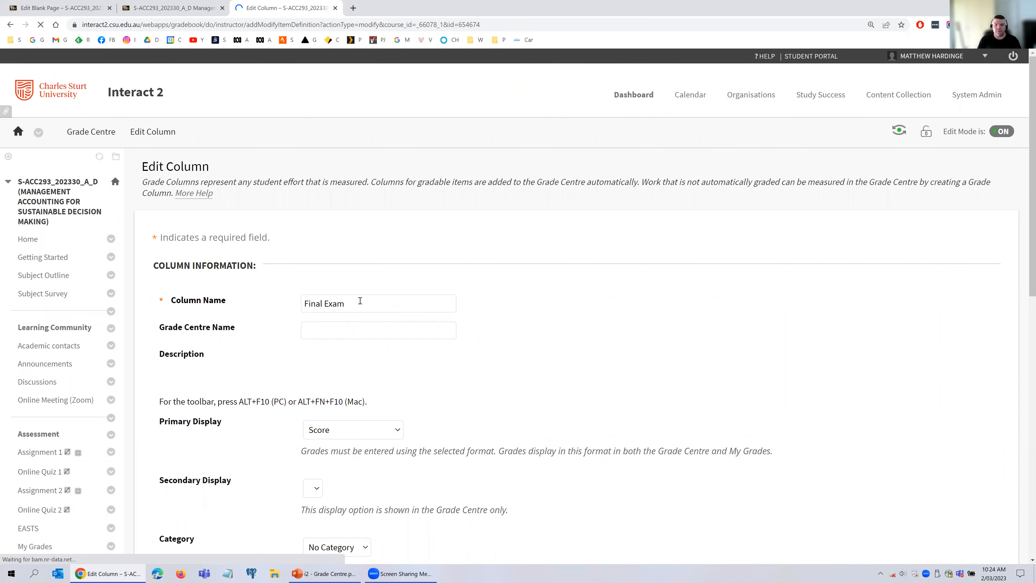
pyautogui.click(360, 301)
pyautogui.write('- ')
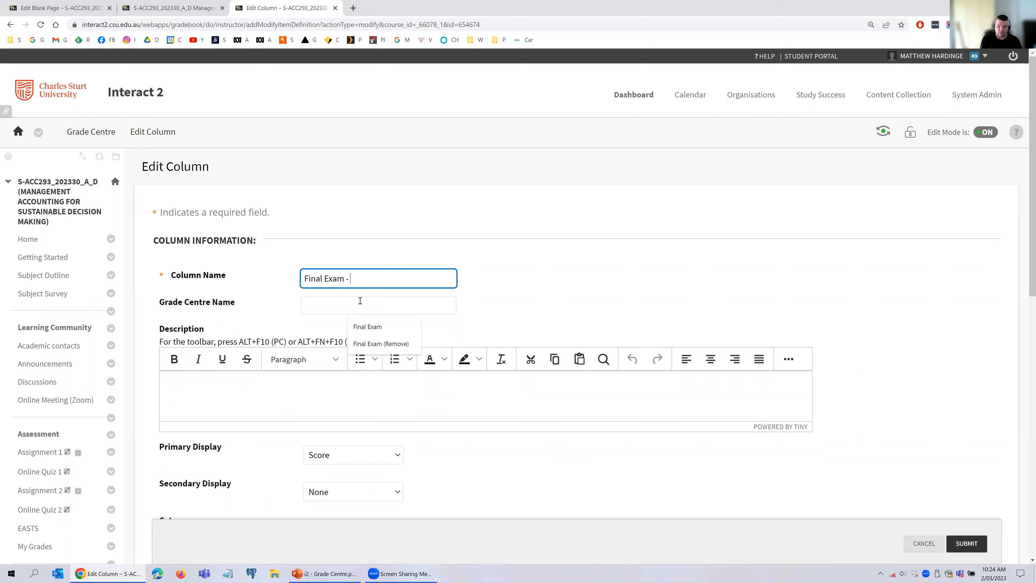
pyautogui.write('Remove')
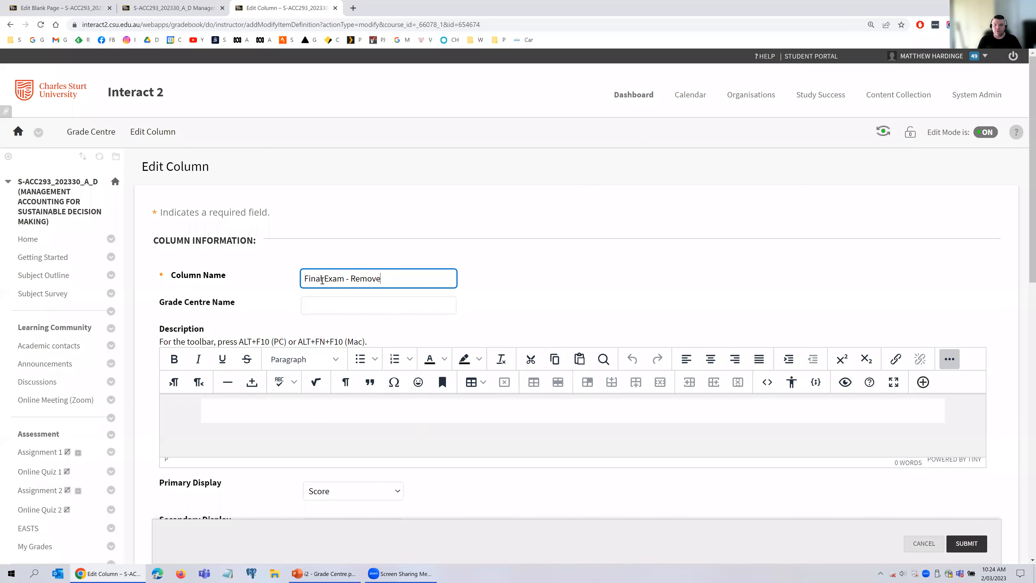
pyautogui.click(956, 542)
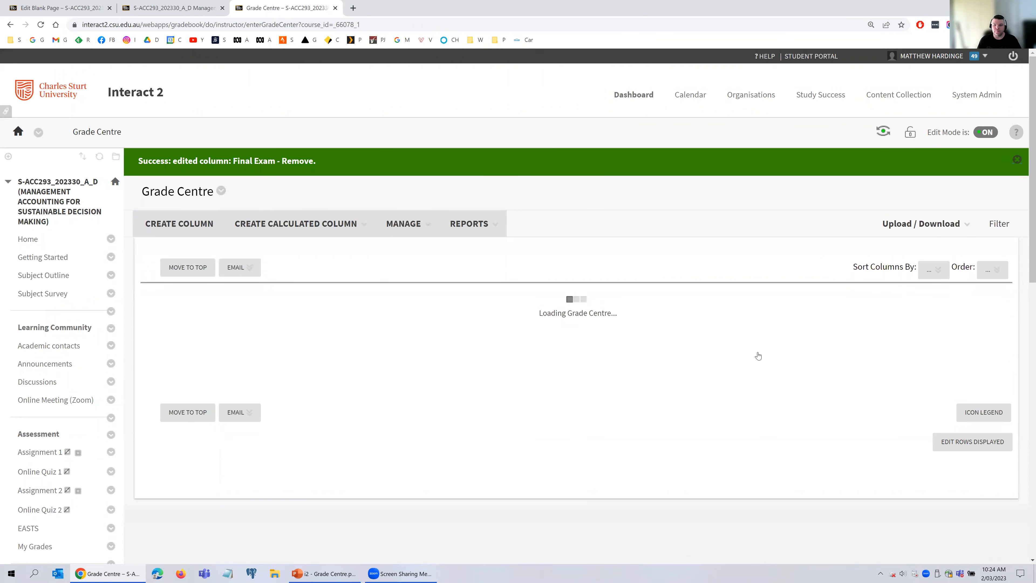
# Step: Hide the Final Exam - Remove column from the instructor view and check the end of the grade table
pyautogui.scroll(-3, 757, 355)
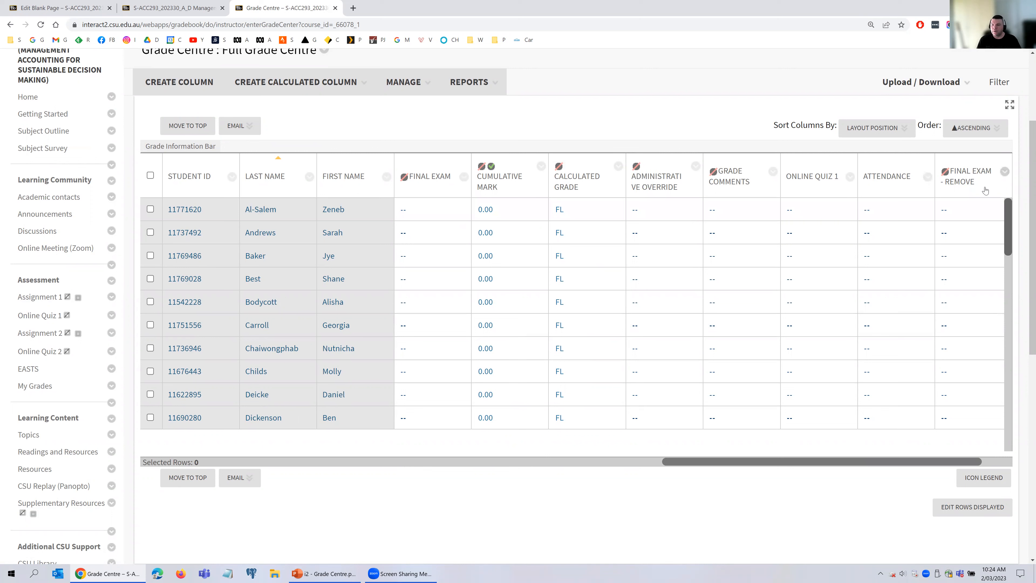
pyautogui.click(1005, 172)
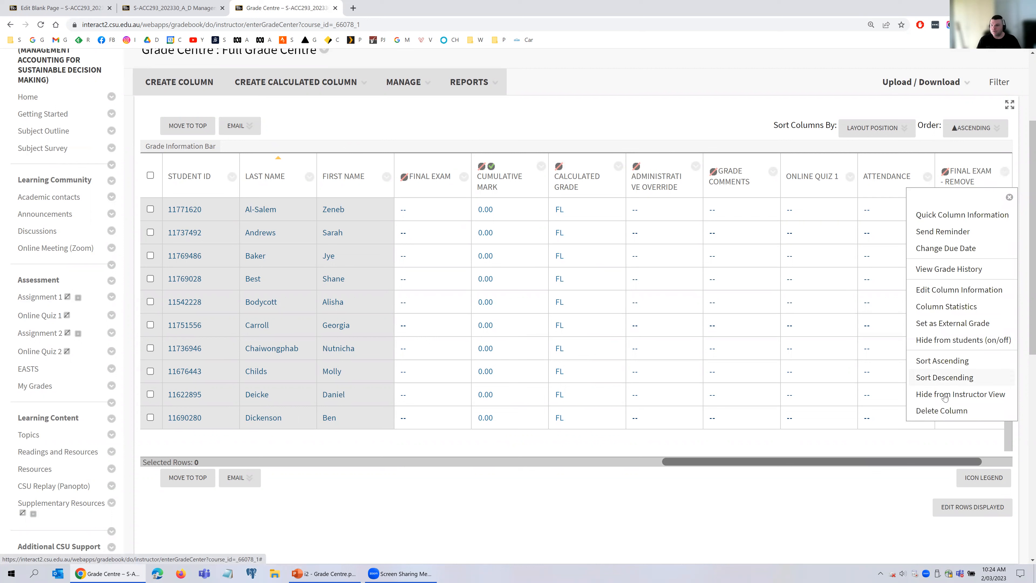
pyautogui.click(963, 394)
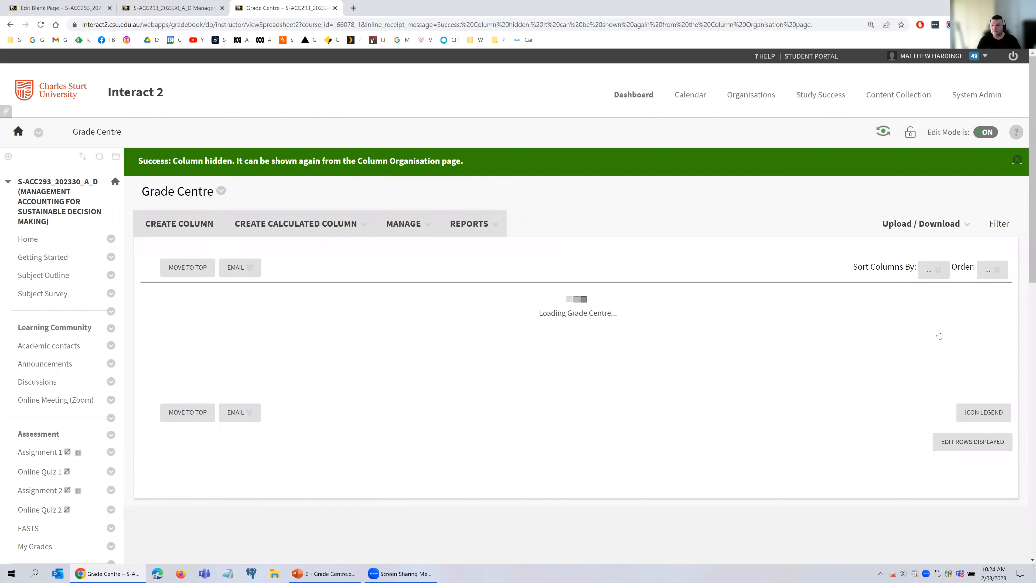
pyautogui.scroll(-3, 965, 144)
pyautogui.scroll(-1, 966, 144)
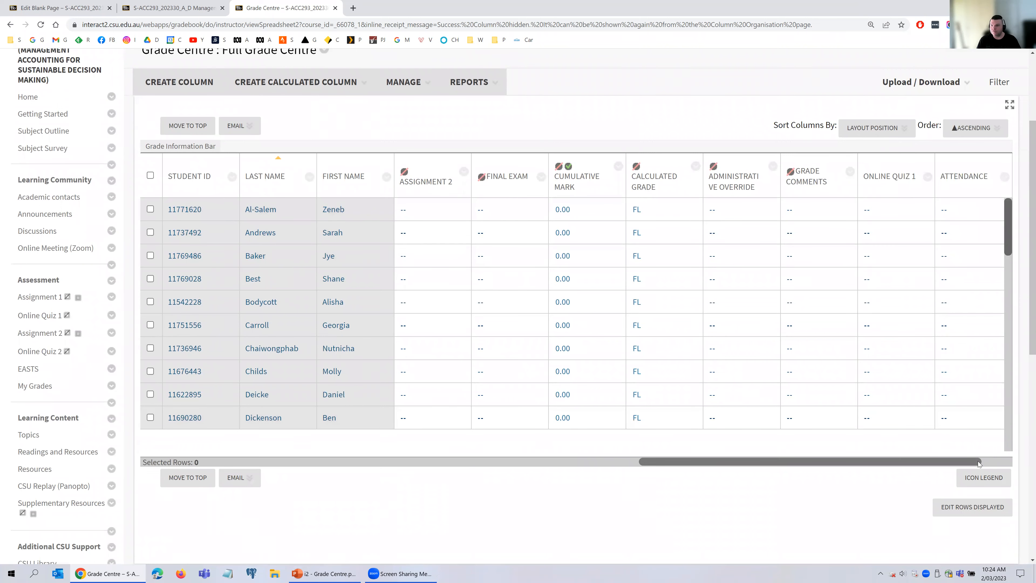
# Step: In Column Organisation, select the hidden Final Exam - Remove column, view its show/hide options, and leave without changes
pyautogui.click(621, 462)
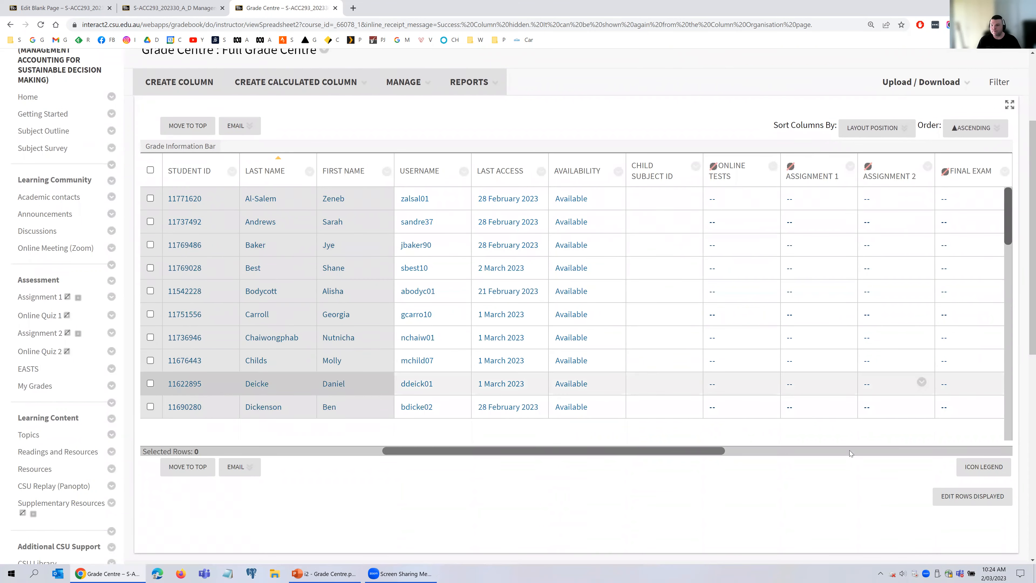
pyautogui.click(403, 82)
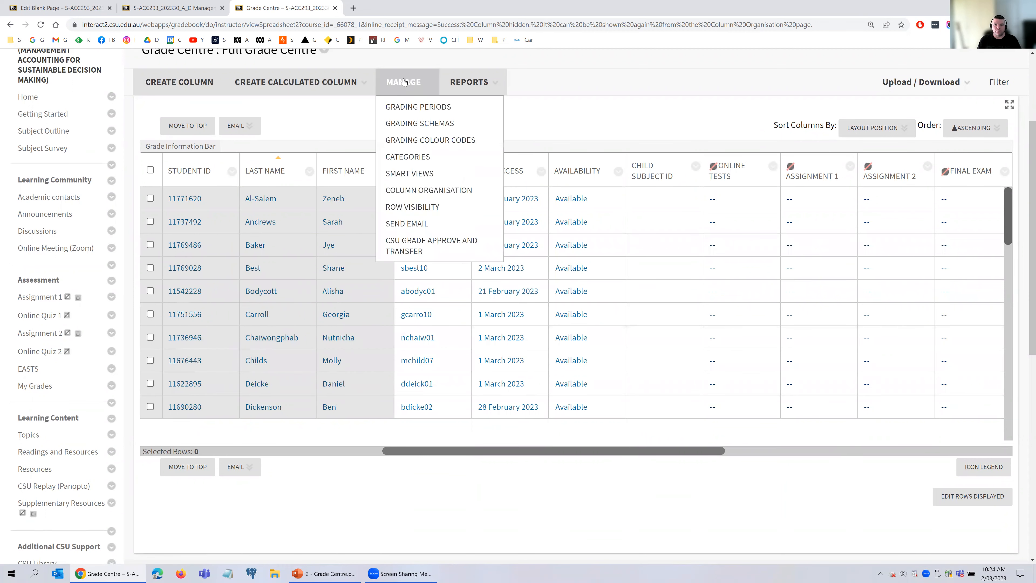
pyautogui.click(469, 191)
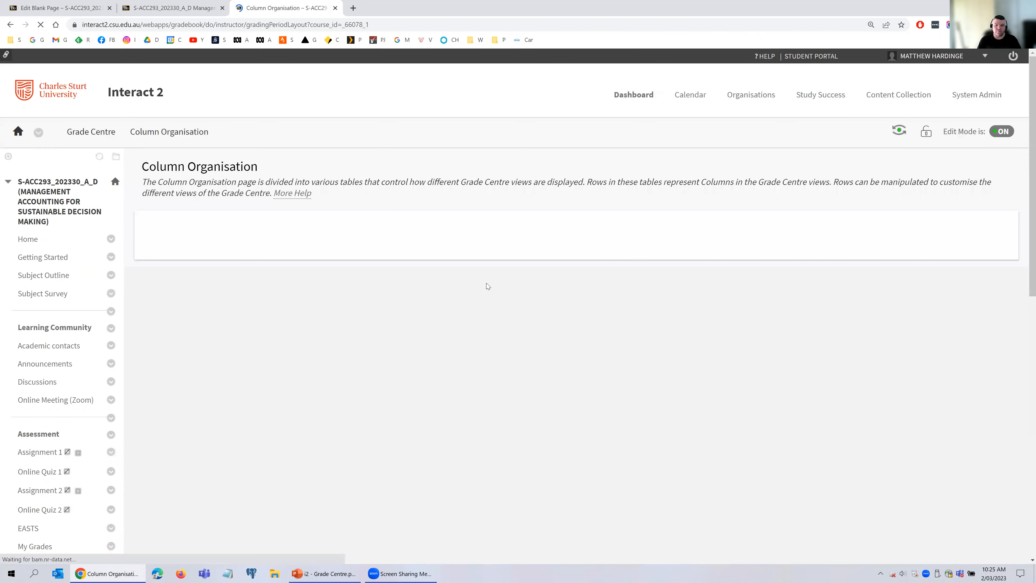
pyautogui.scroll(-10, 487, 286)
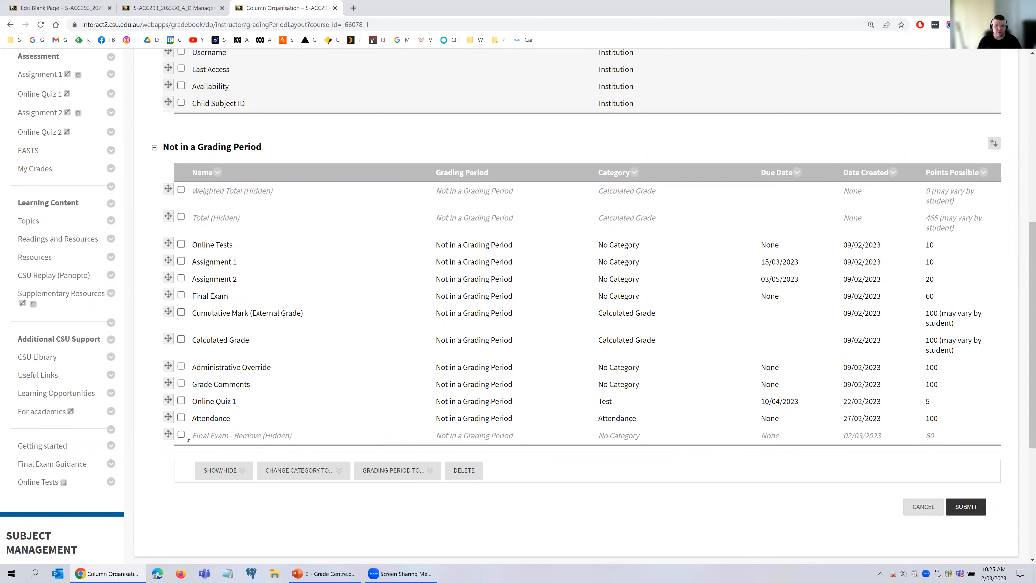
pyautogui.click(213, 472)
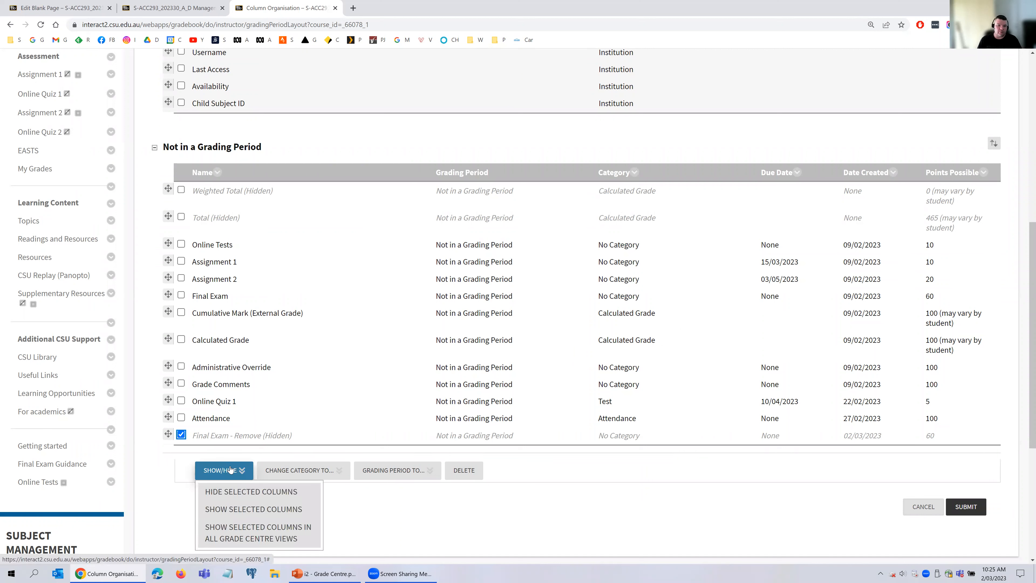
pyautogui.click(885, 492)
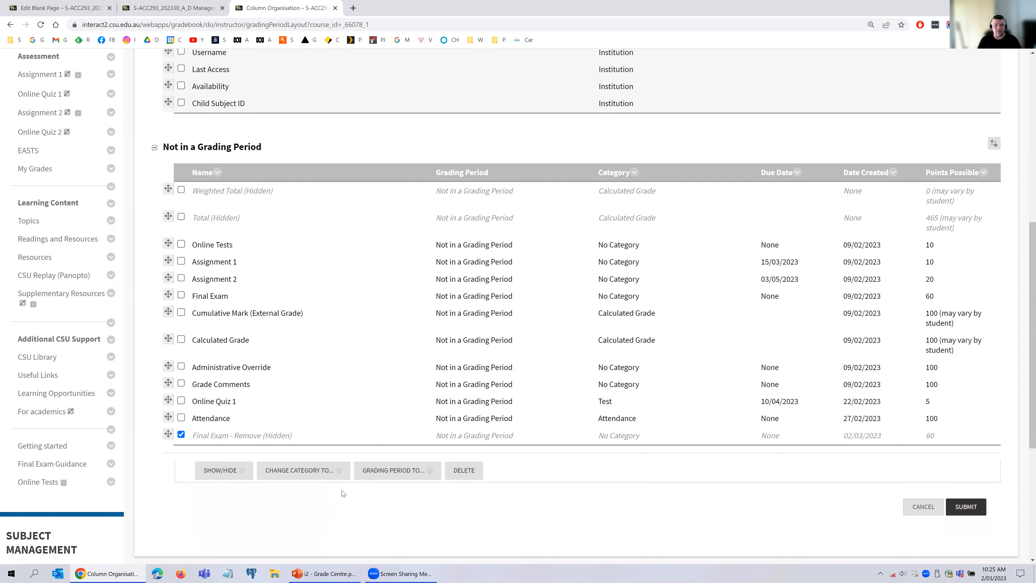
pyautogui.click(920, 507)
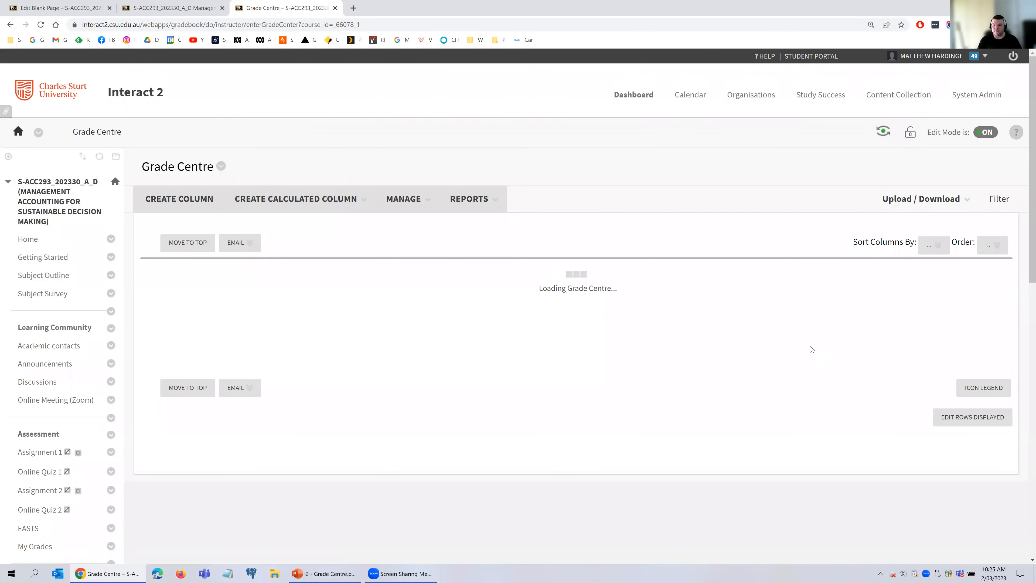
# Step: Make the Final Exam column visible to students in the Full Grade Centre and hide it from them again
pyautogui.scroll(-1, 810, 346)
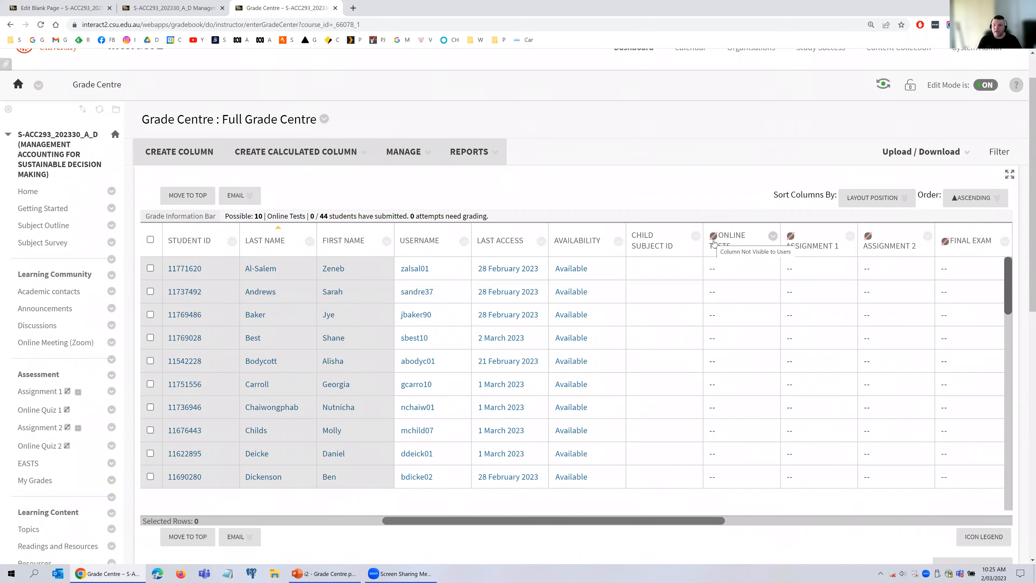
pyautogui.click(760, 520)
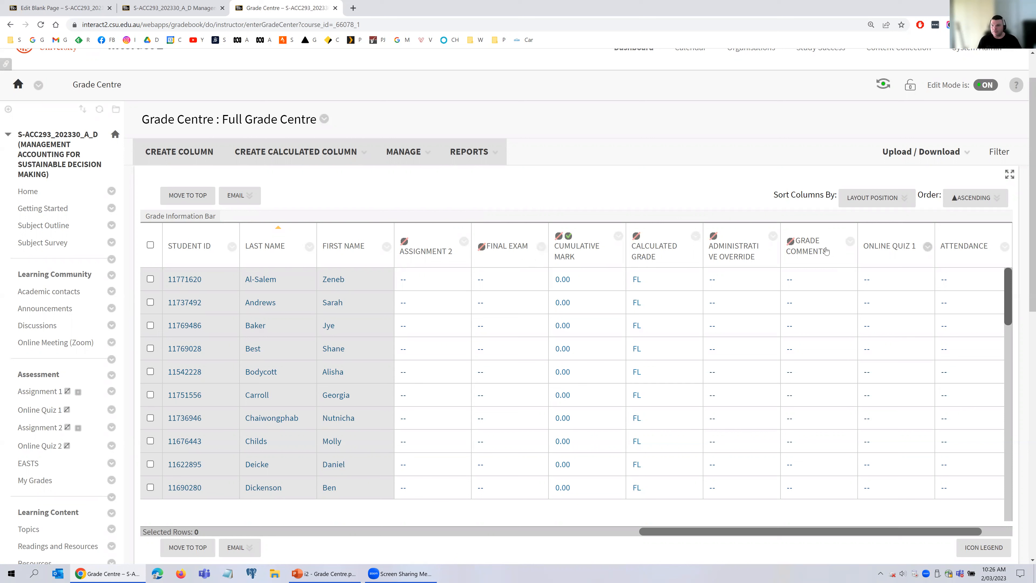
pyautogui.click(541, 248)
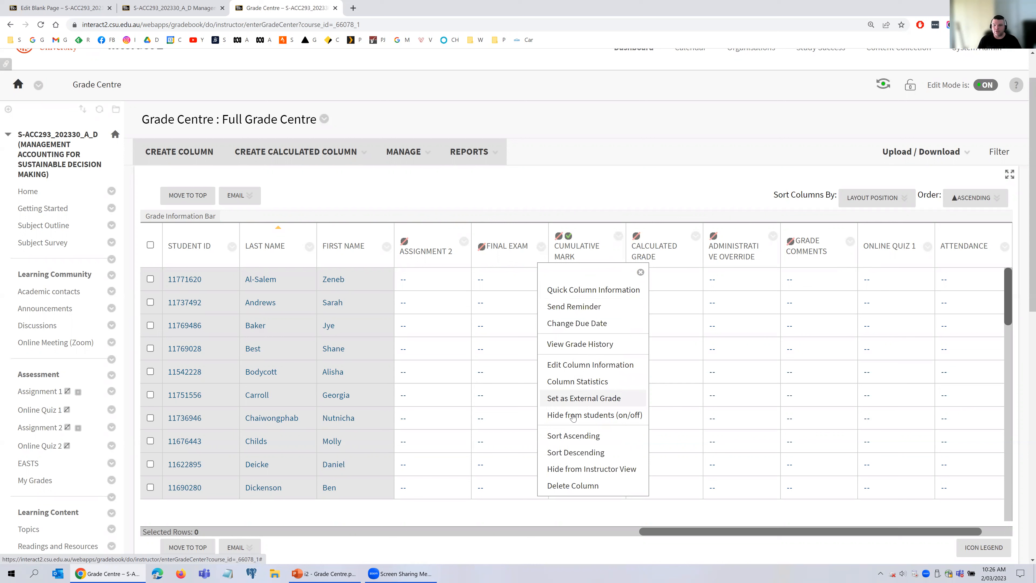
pyautogui.click(594, 416)
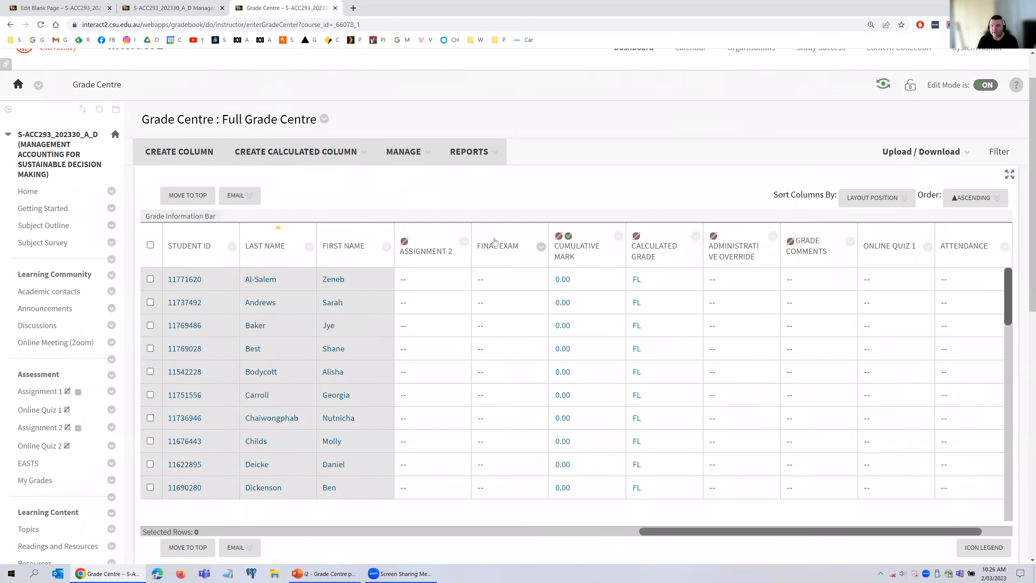
pyautogui.click(541, 247)
pyautogui.click(597, 415)
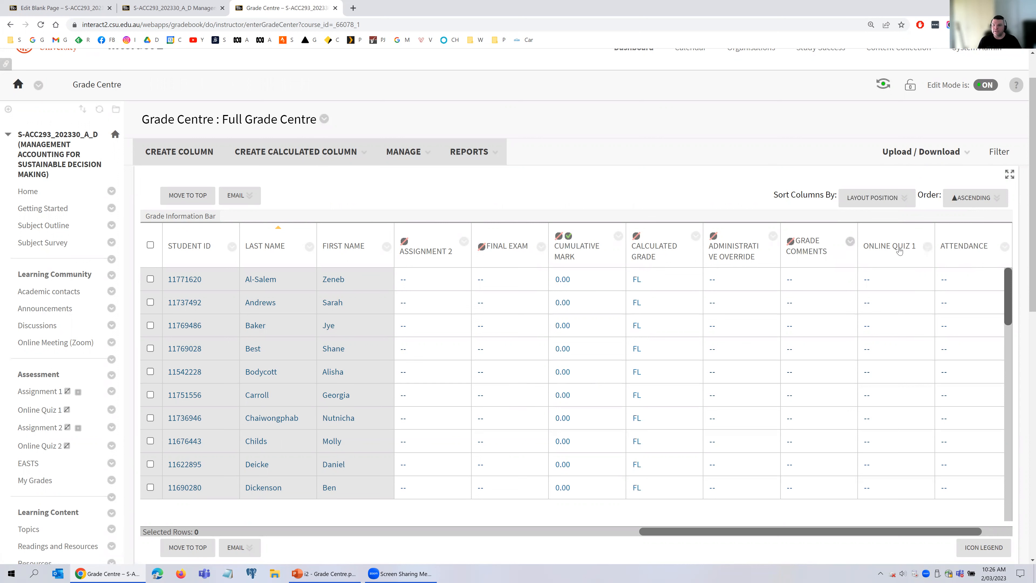
# Step: Hide the Online Quiz 1 column from the instructor view
pyautogui.click(928, 247)
pyautogui.click(745, 206)
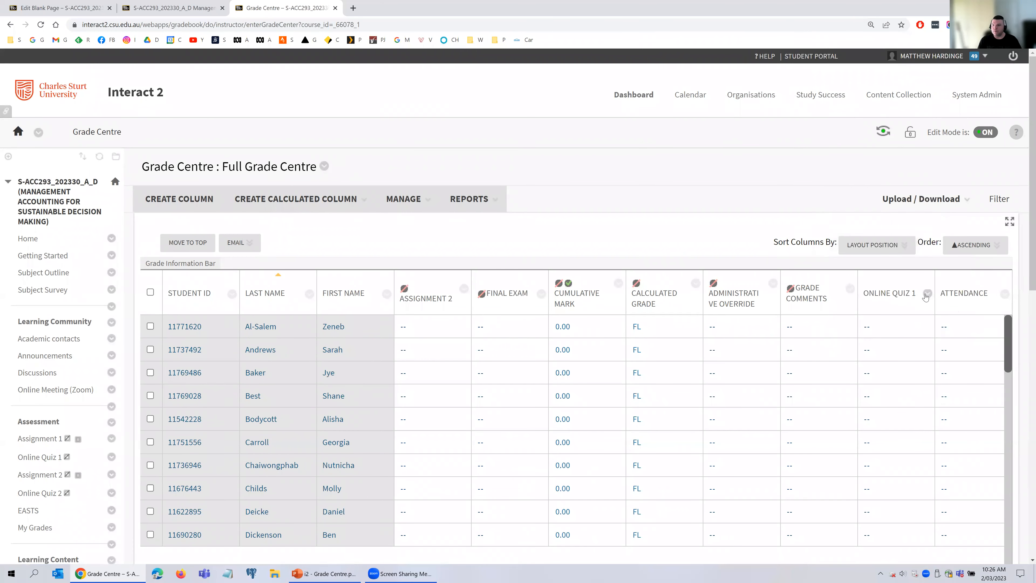
pyautogui.click(928, 293)
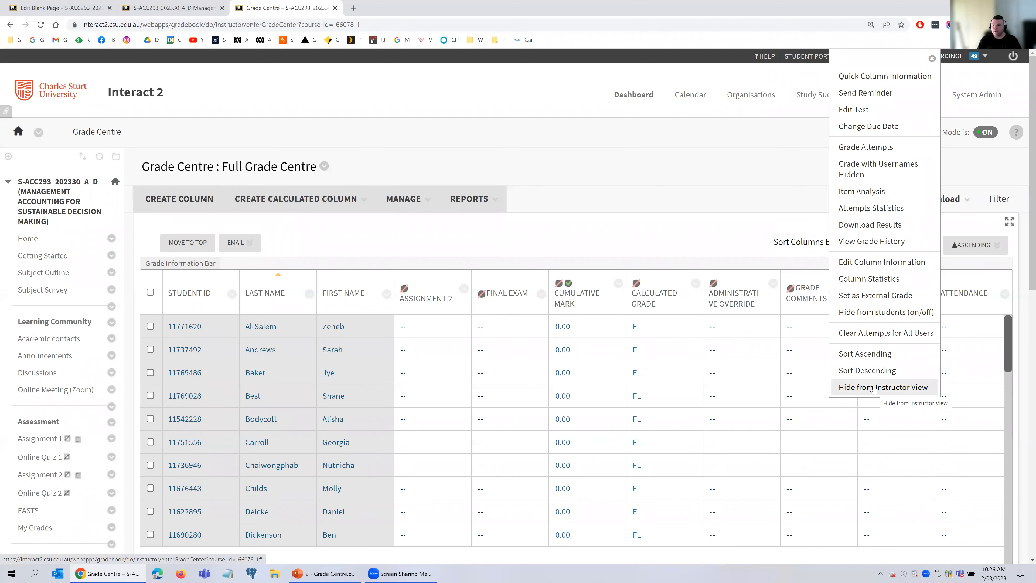
pyautogui.click(873, 387)
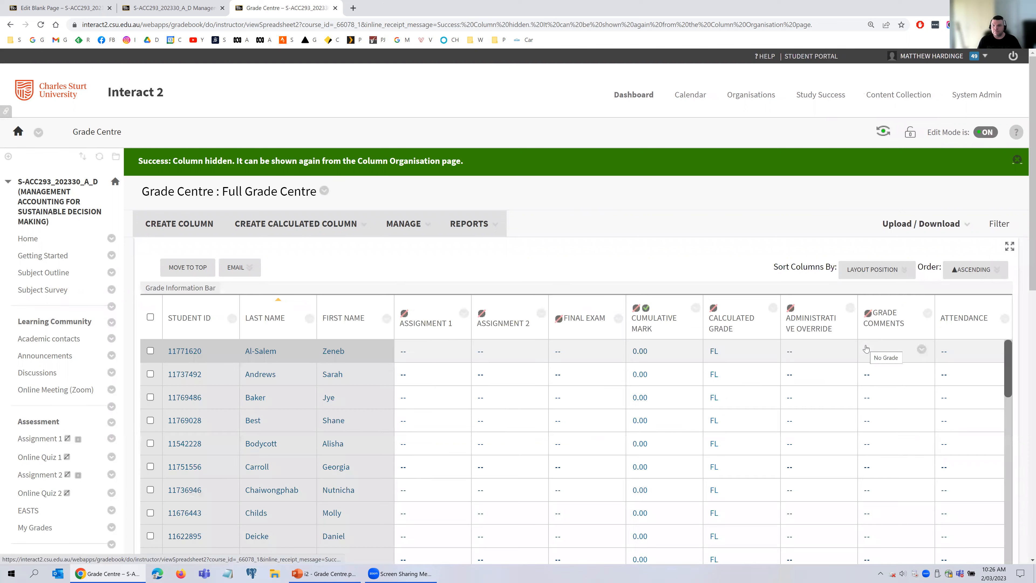
# Step: Check the end of the grade table, then open Column Organisation and find the hidden Online Quiz 1 column
pyautogui.scroll(-2, 910, 356)
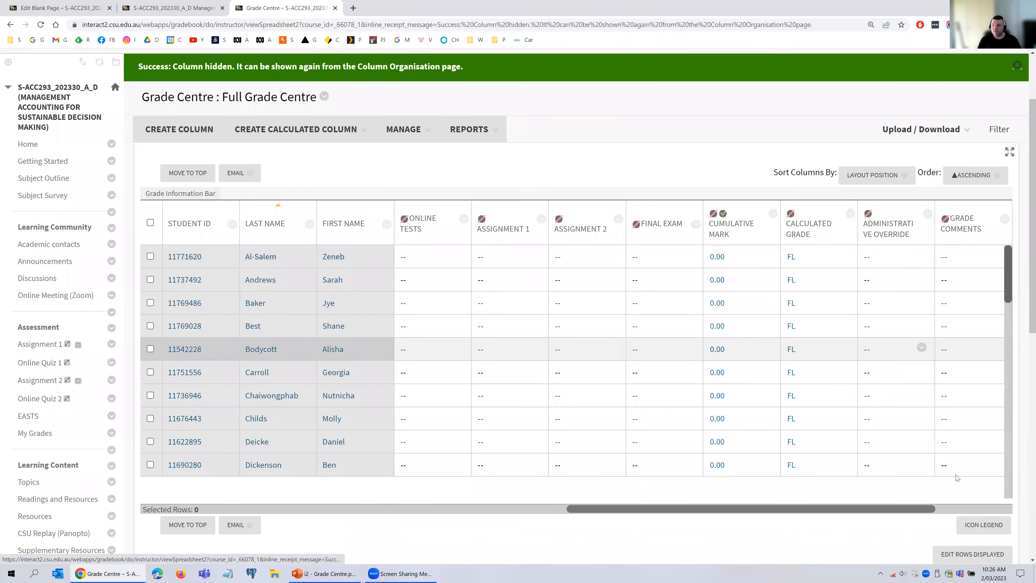
pyautogui.click(944, 509)
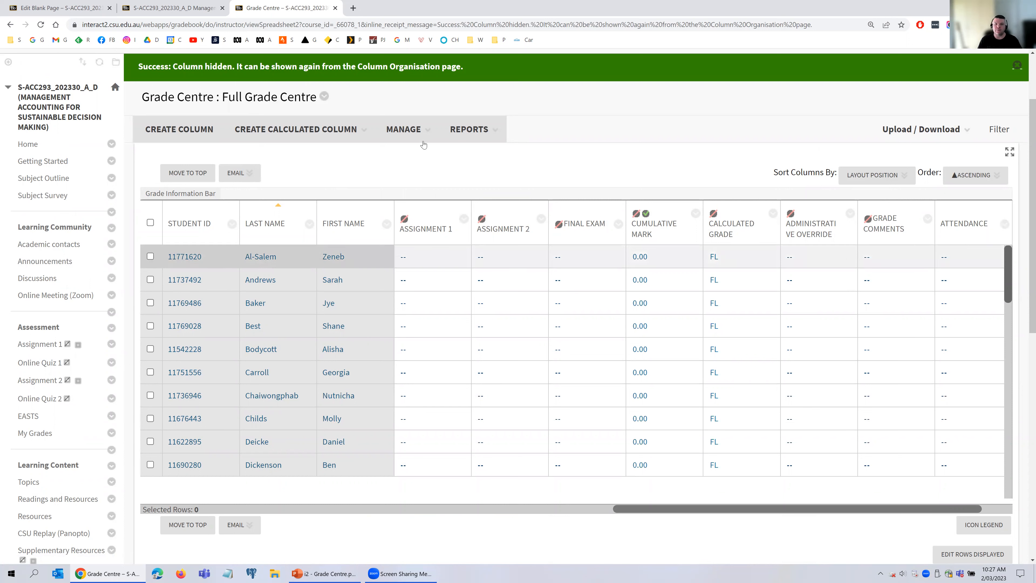
pyautogui.moveTo(404, 134)
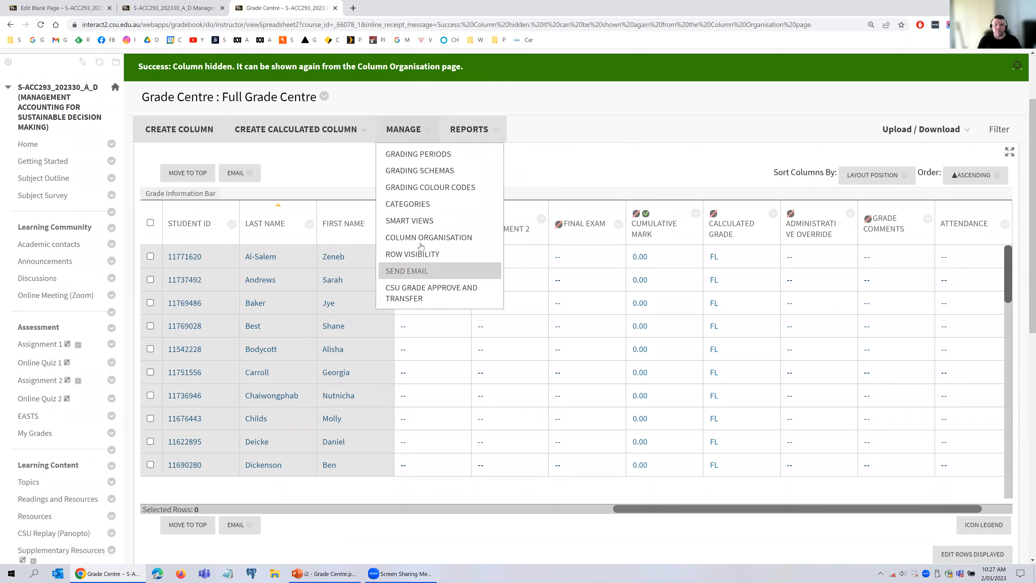
pyautogui.click(420, 238)
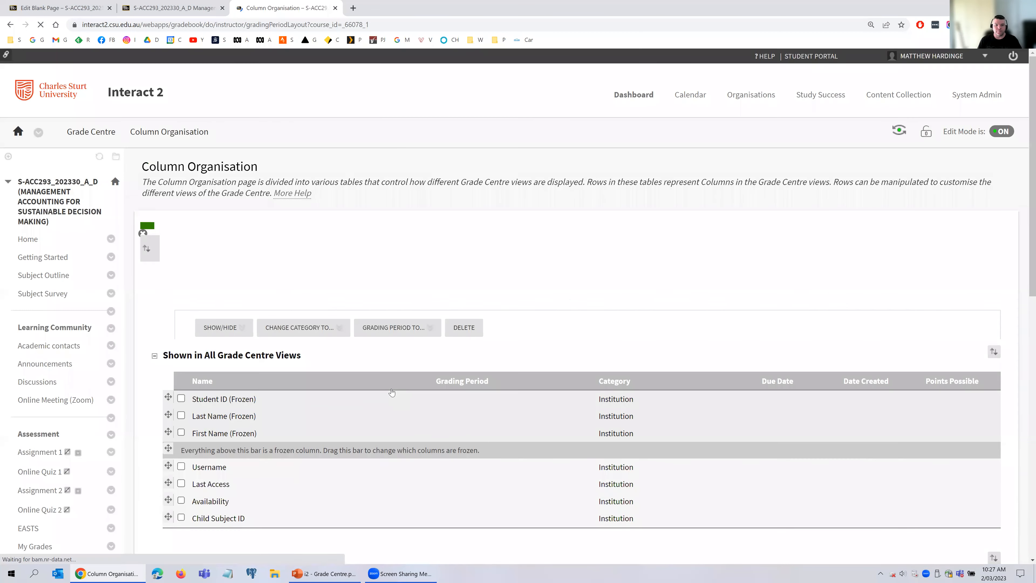
pyautogui.scroll(-5, 391, 390)
pyautogui.scroll(-3, 316, 430)
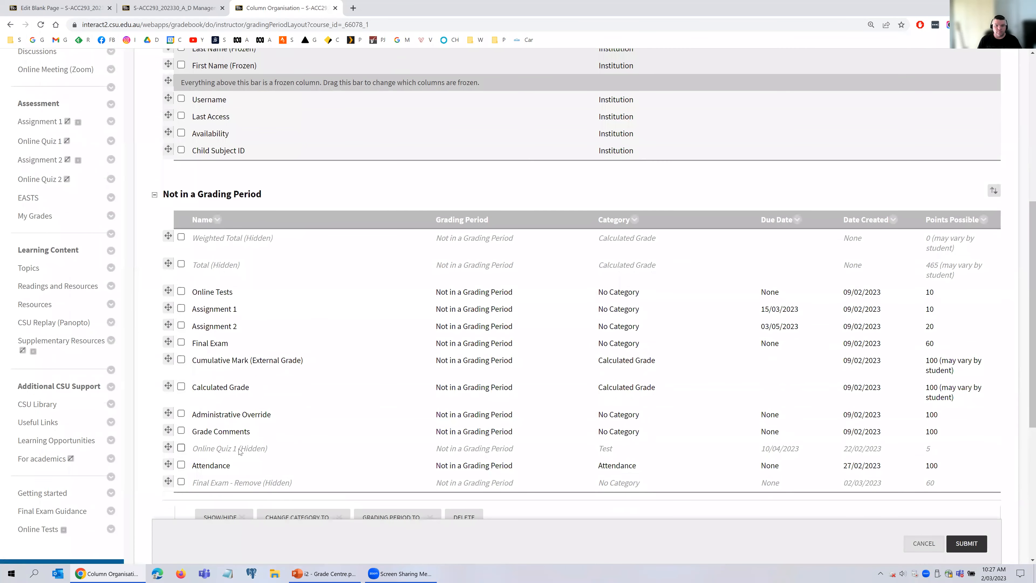
# Step: Show the hidden Online Quiz 1 column again, submit the change, and check the end of the grade table
pyautogui.click(181, 448)
pyautogui.scroll(-3, 225, 399)
pyautogui.click(221, 379)
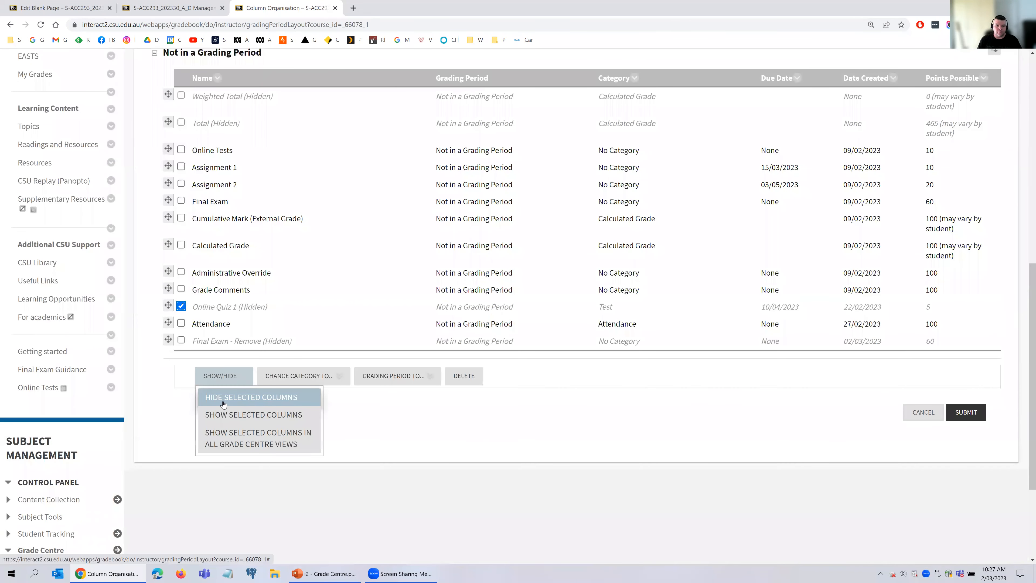
pyautogui.click(223, 416)
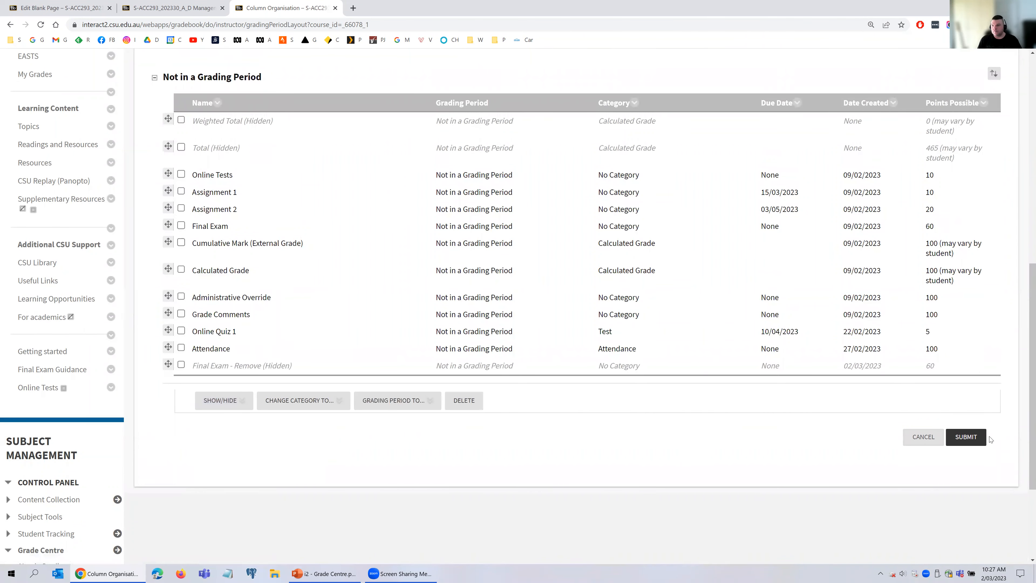
pyautogui.click(969, 438)
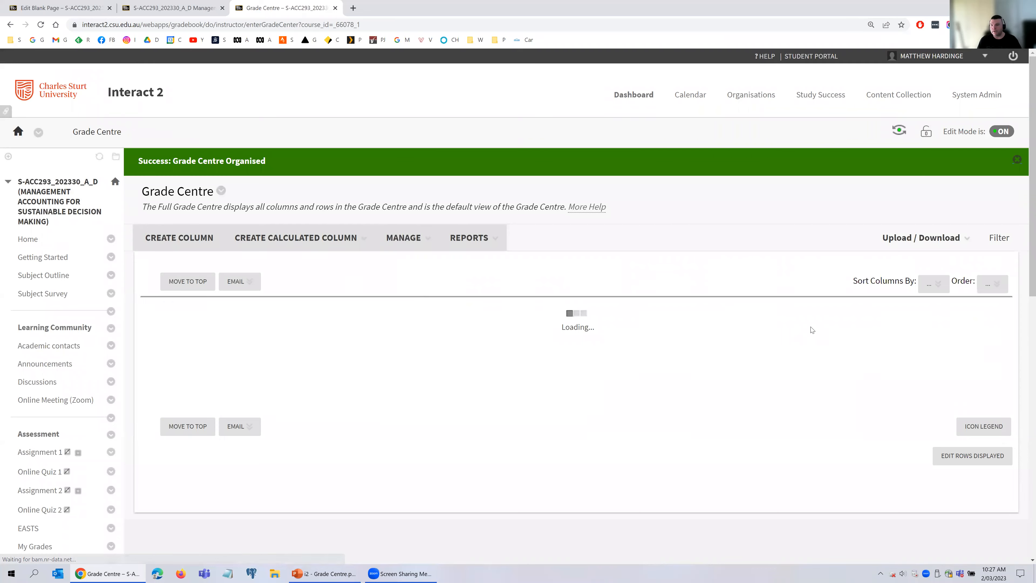
pyautogui.scroll(-1, 812, 331)
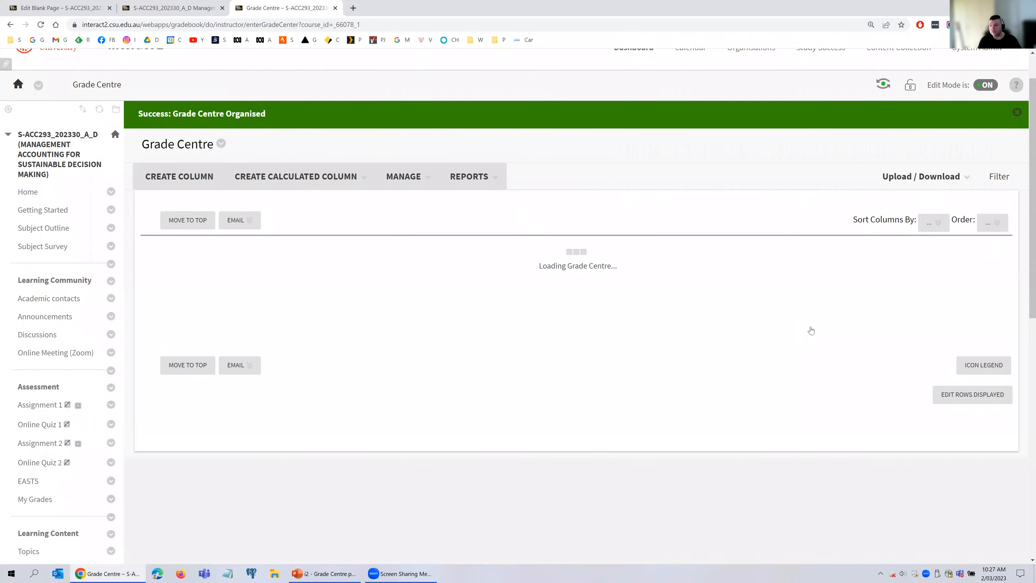
pyautogui.scroll(-1, 903, 456)
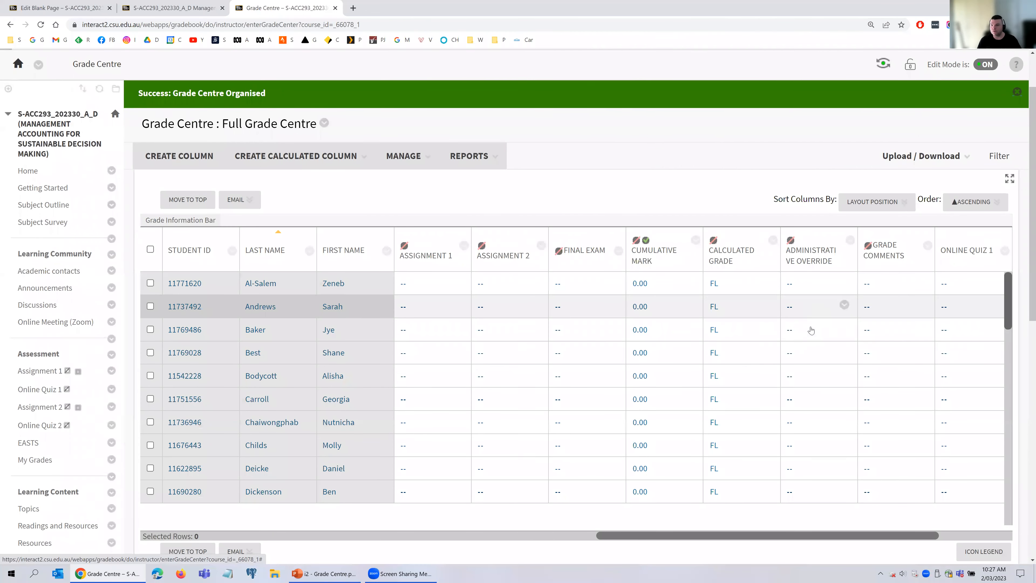
pyautogui.moveTo(932, 509); pyautogui.dragTo(973, 509)
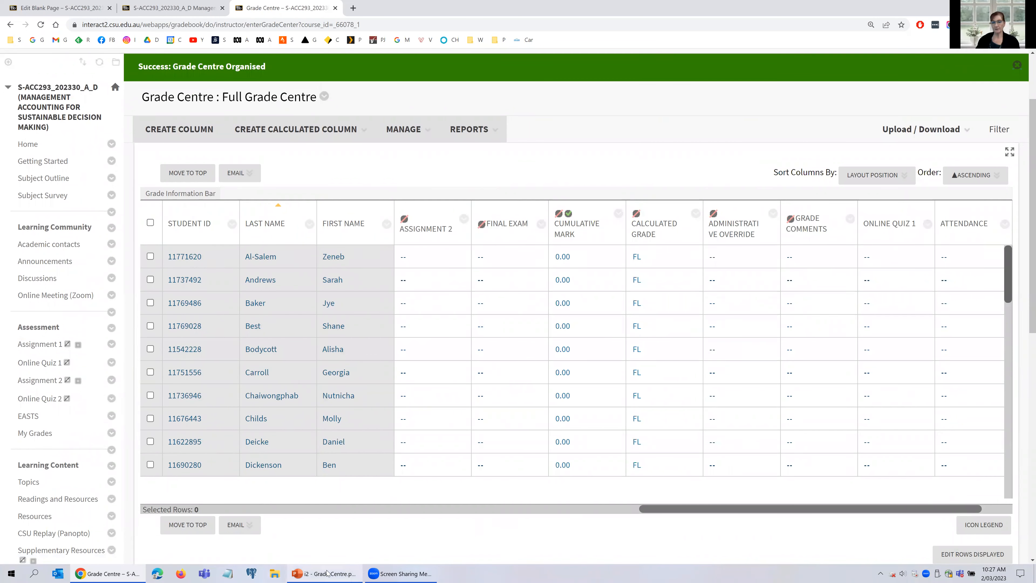
# Step: Compare the column options of Online Tests and Online Quiz 1, including which of them offers Delete Column
pyautogui.moveTo(326, 573)
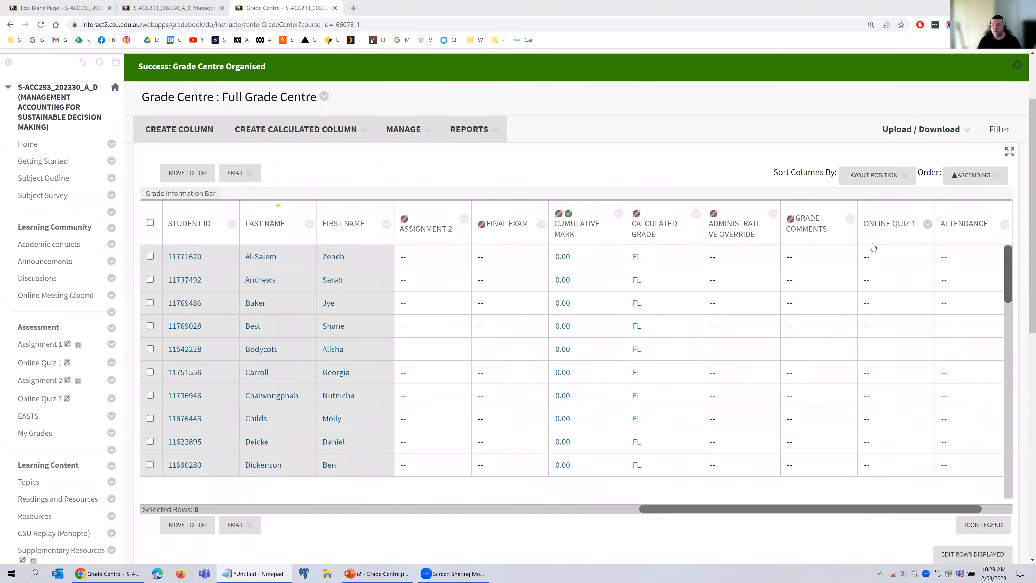
pyautogui.moveTo(408, 220)
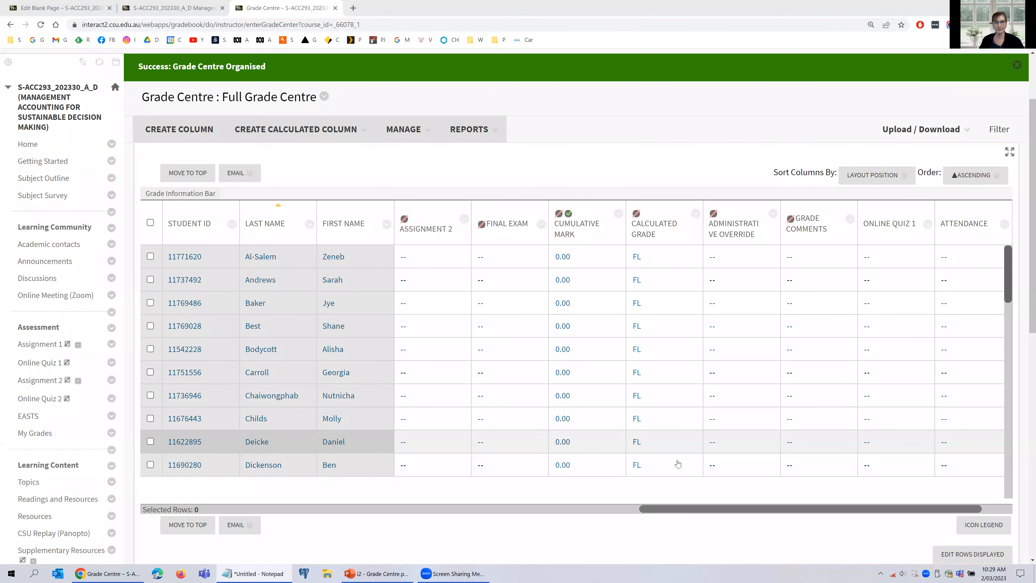
pyautogui.click(611, 510)
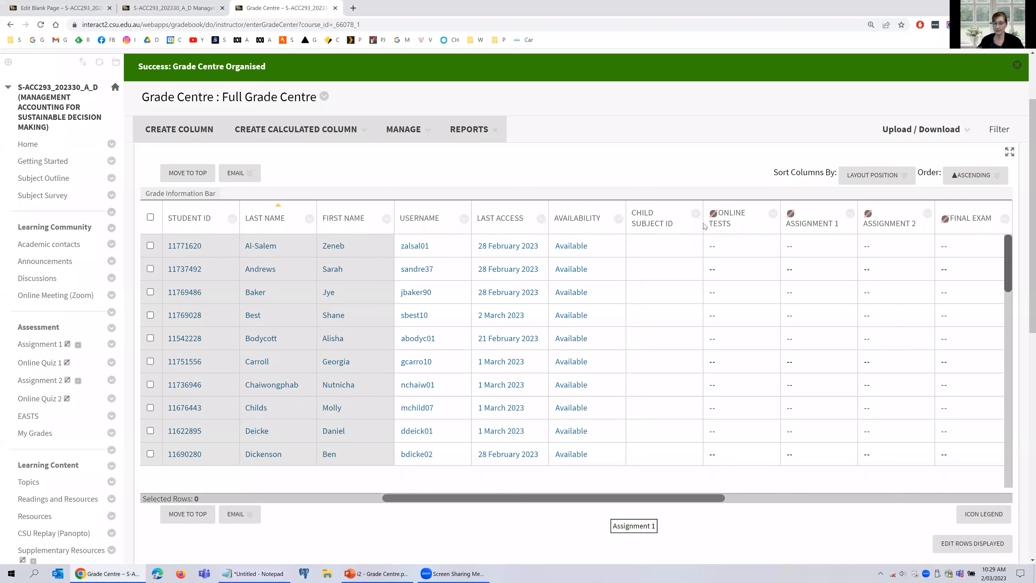
pyautogui.click(771, 214)
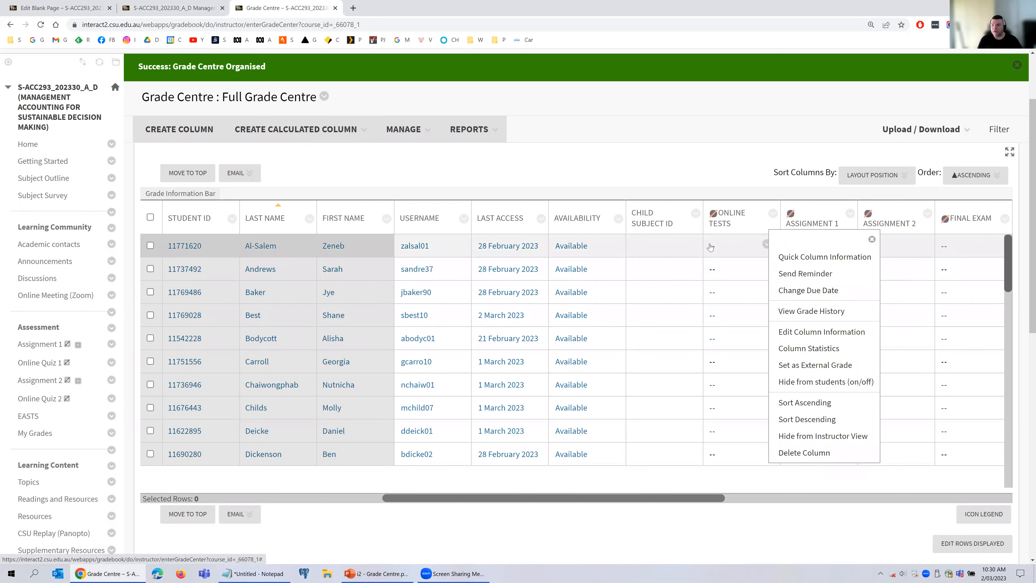
pyautogui.click(813, 453)
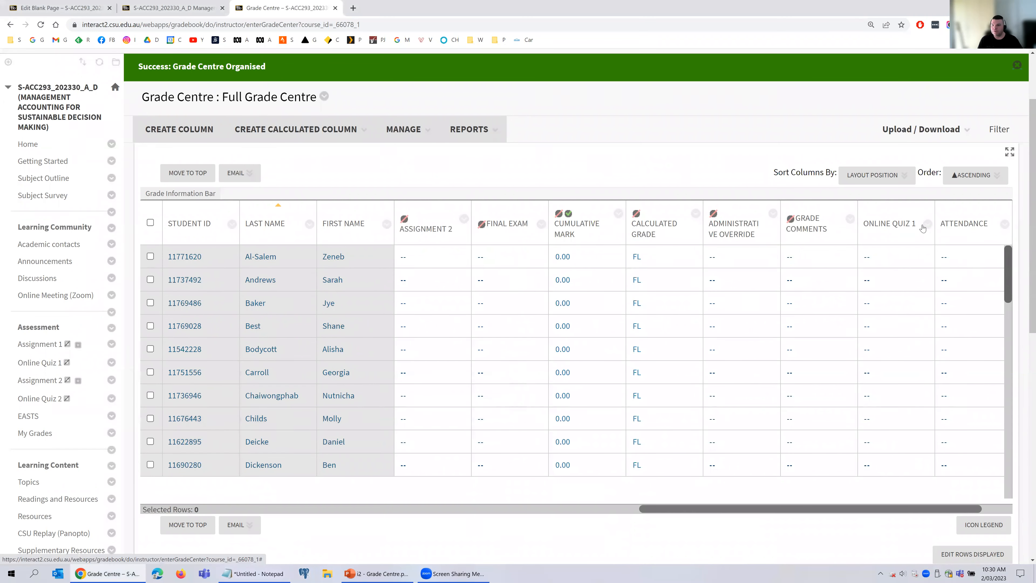
pyautogui.click(926, 223)
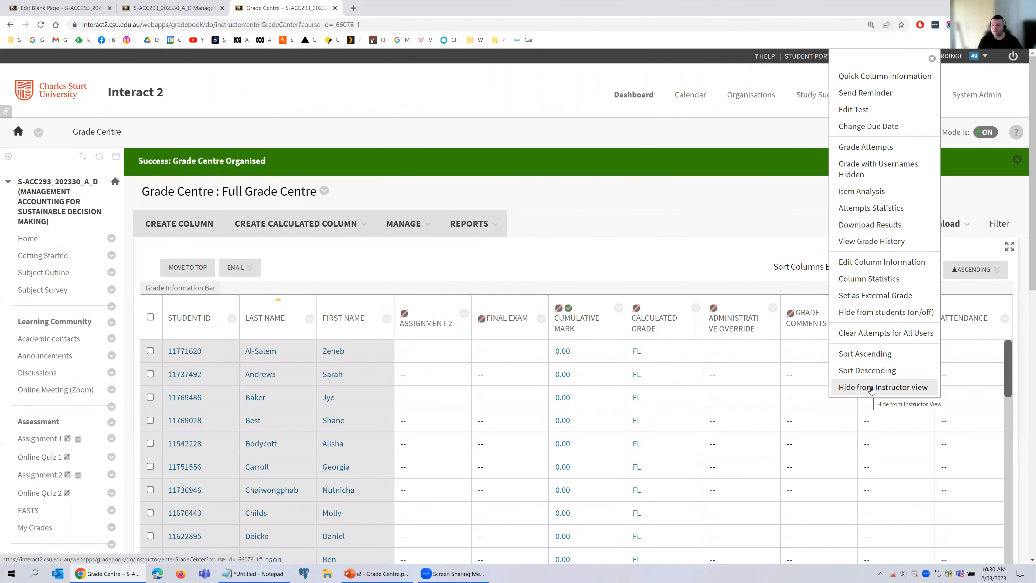
pyautogui.click(686, 256)
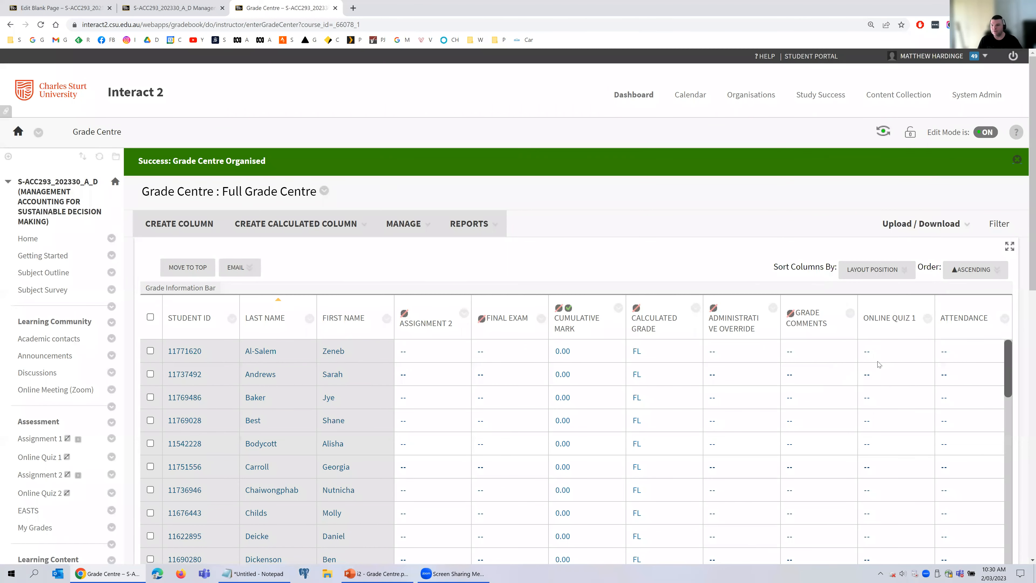
# Step: Rename the Online Tests column as "Online Tests - Remove" and submit the change
pyautogui.scroll(-3, 891, 363)
pyautogui.scroll(1, 892, 366)
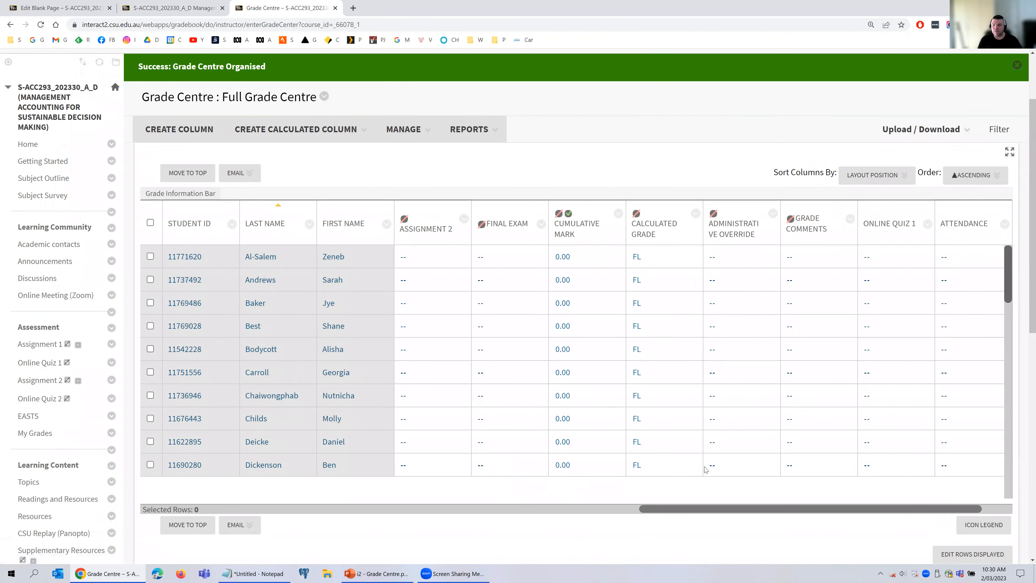
pyautogui.click(614, 506)
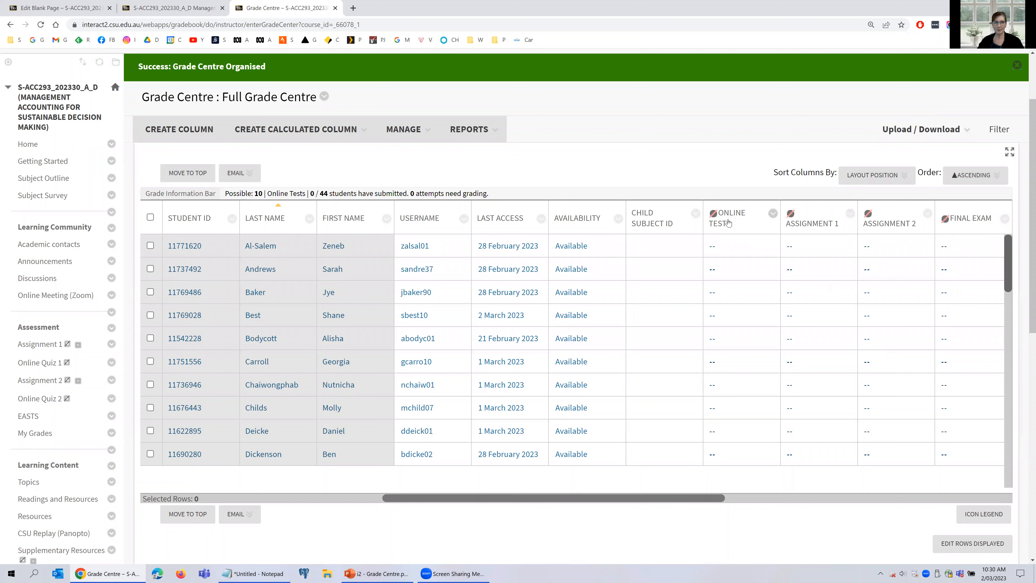
pyautogui.click(763, 498)
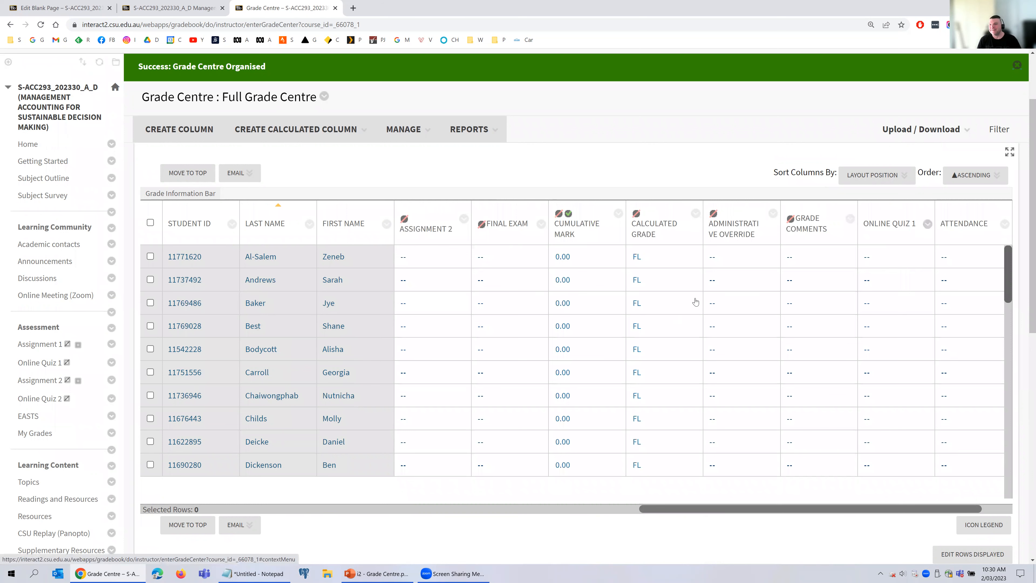
pyautogui.click(544, 508)
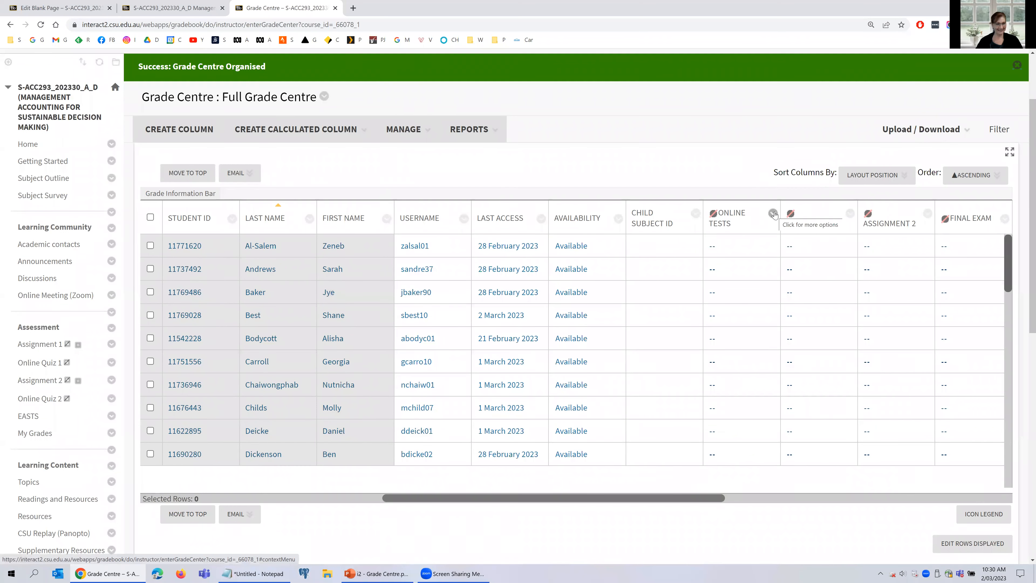
pyautogui.click(772, 213)
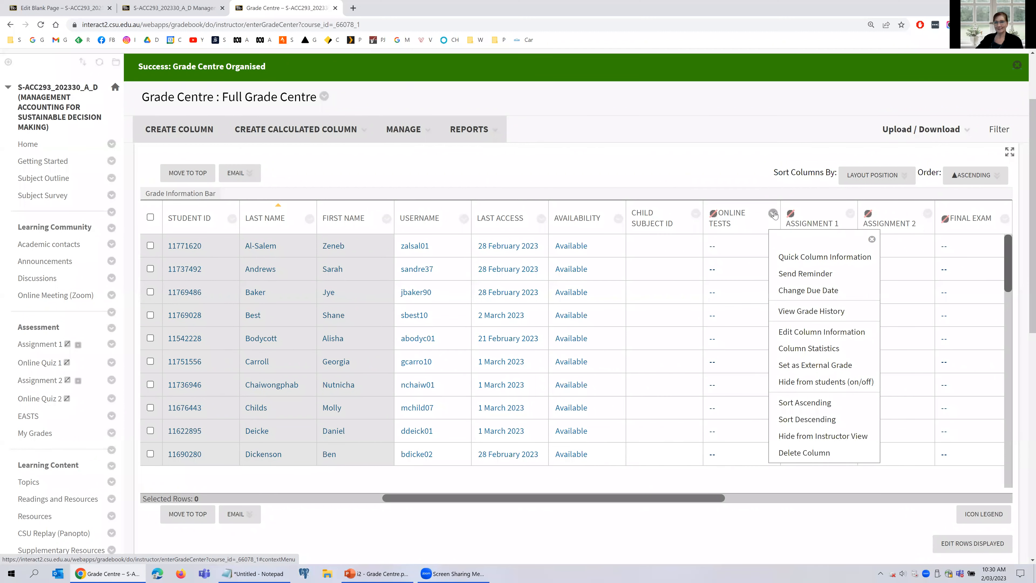
pyautogui.click(811, 333)
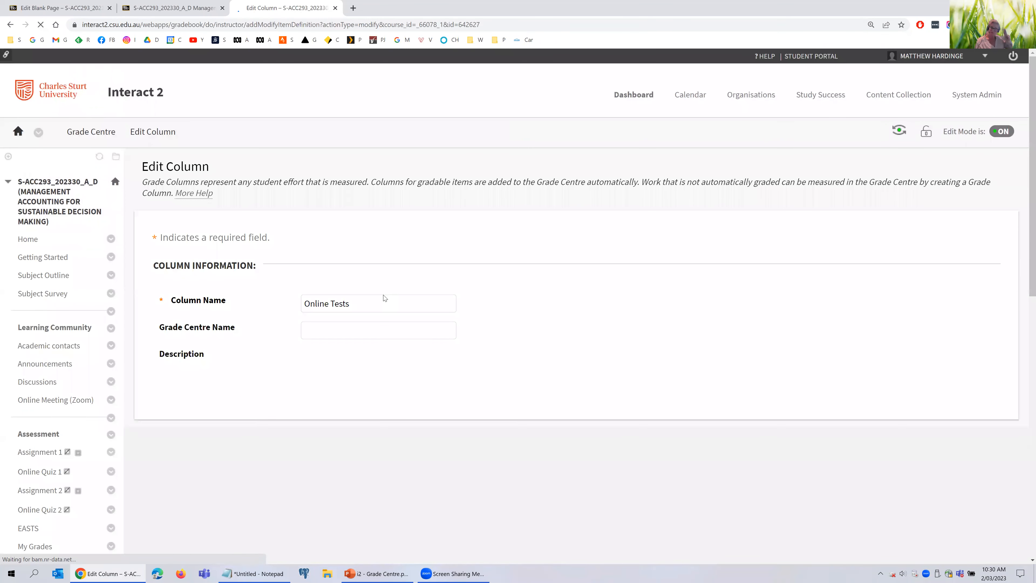
pyautogui.click(402, 305)
pyautogui.write('- Remove')
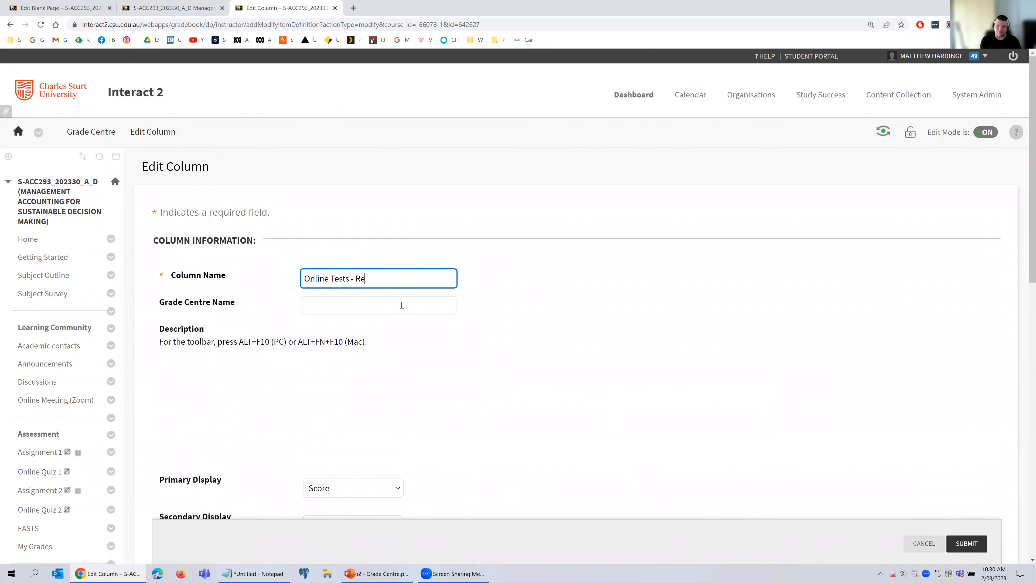
pyautogui.click(949, 359)
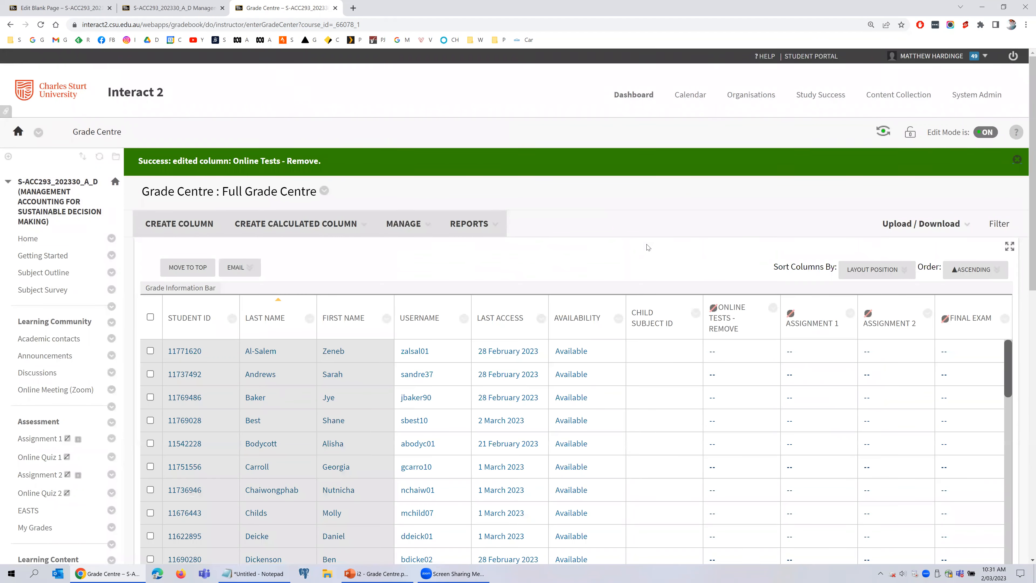
# Step: Hide the Online Tests - Remove column from the instructor view and check the reloaded grade table
pyautogui.scroll(-2, 710, 225)
pyautogui.click(773, 214)
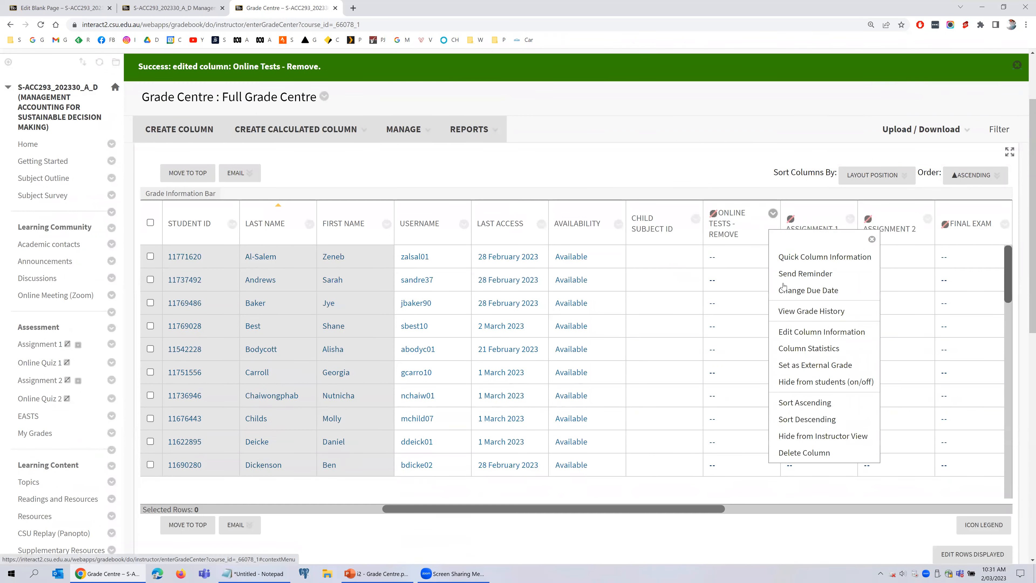
pyautogui.click(813, 435)
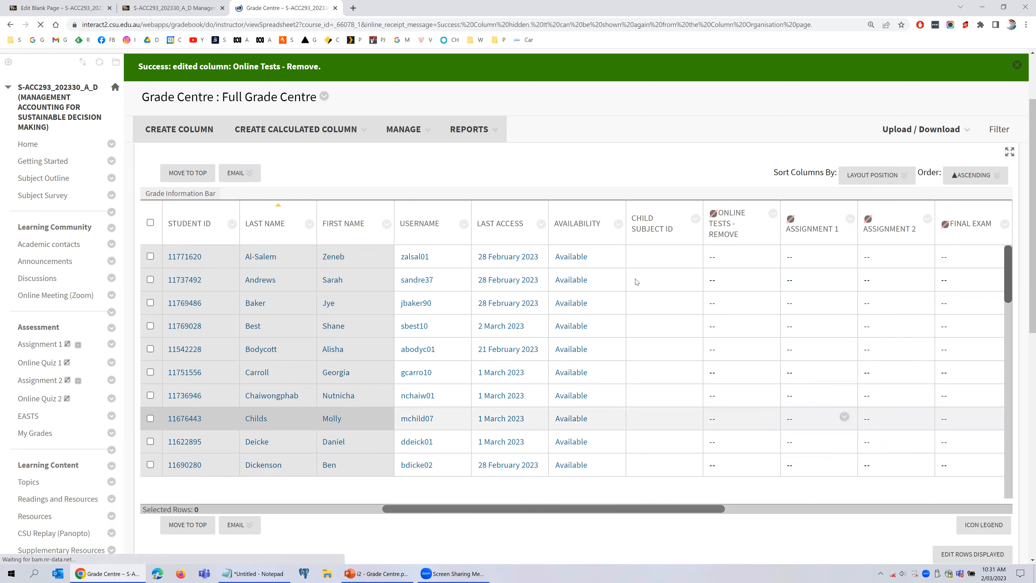
pyautogui.scroll(-1, 596, 215)
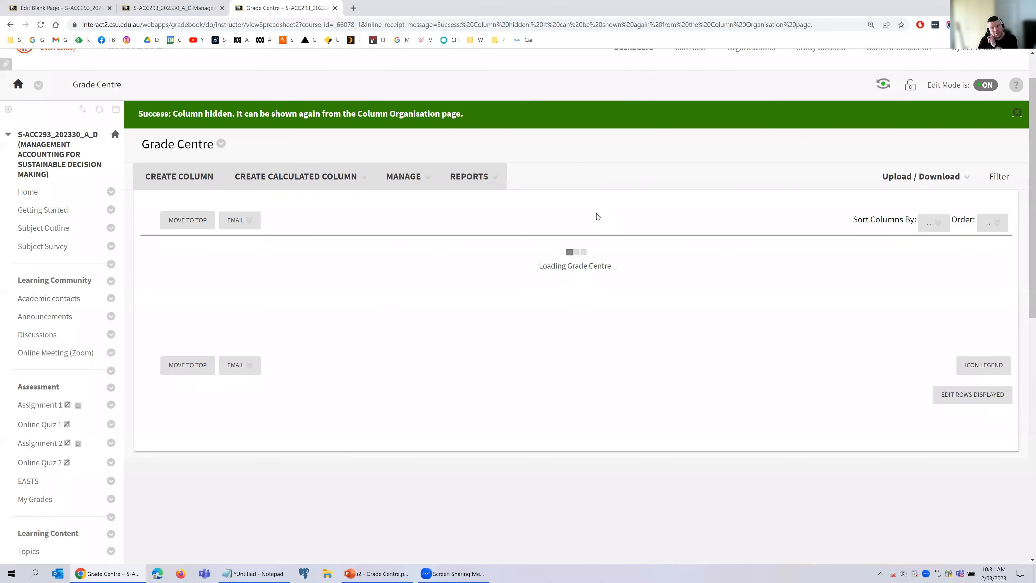
pyautogui.scroll(-2, 509, 189)
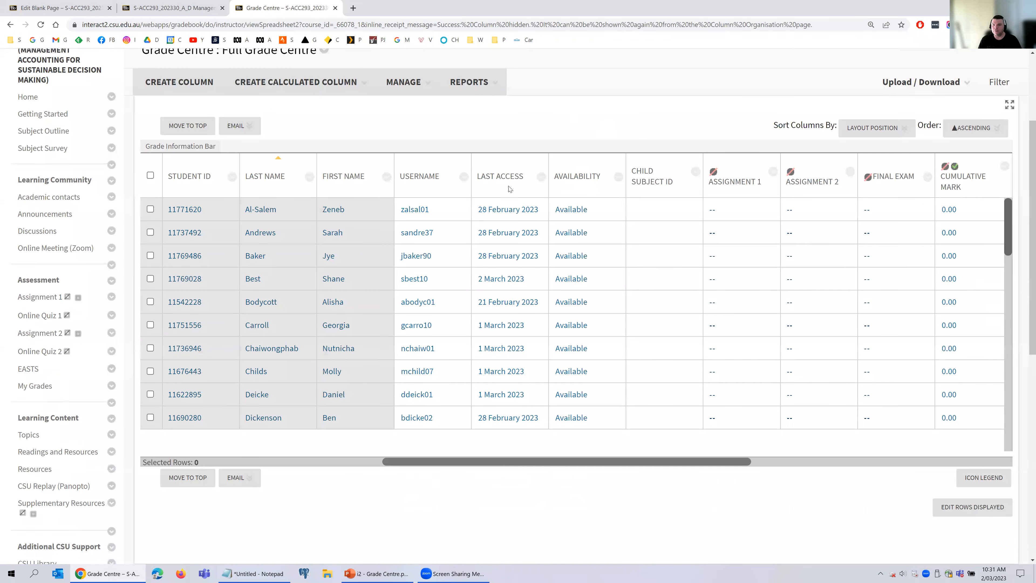
# Step: In Column Organisation, move Online Quiz 1 directly above Assignment 1 and submit the new order
pyautogui.click(417, 87)
pyautogui.press('Return')
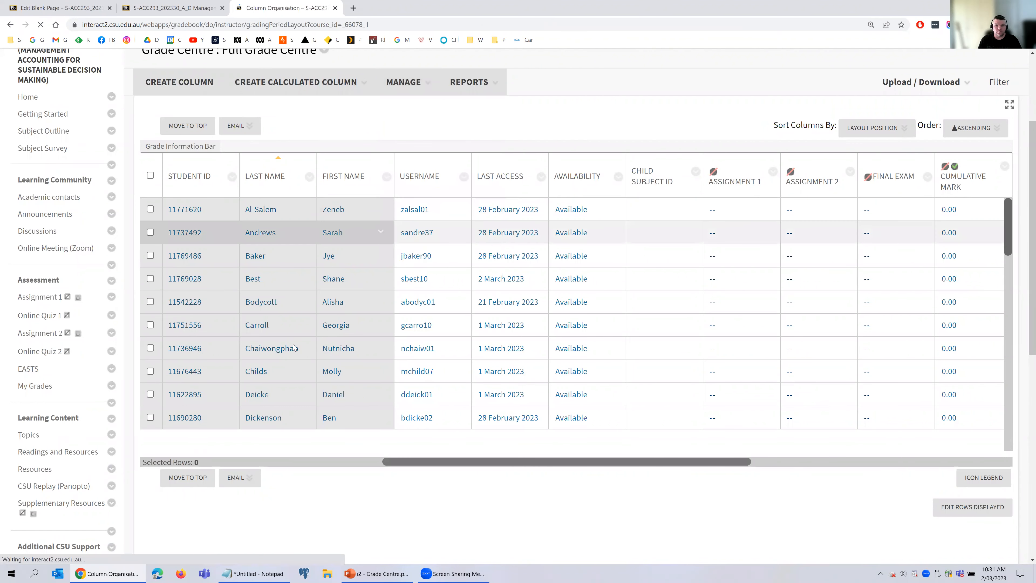
pyautogui.scroll(-1, 293, 344)
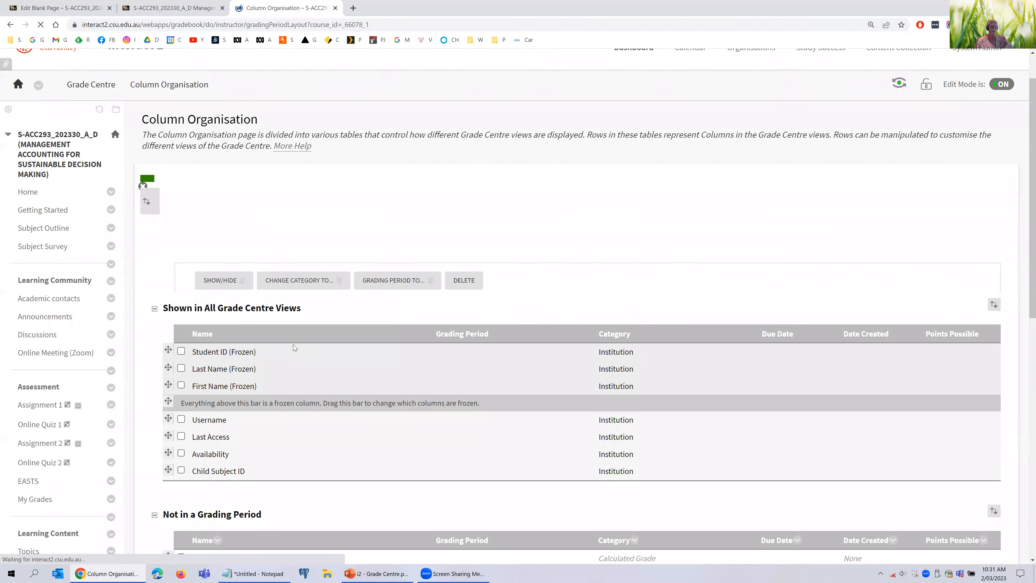
pyautogui.scroll(-7, 293, 344)
pyautogui.scroll(-1, 292, 347)
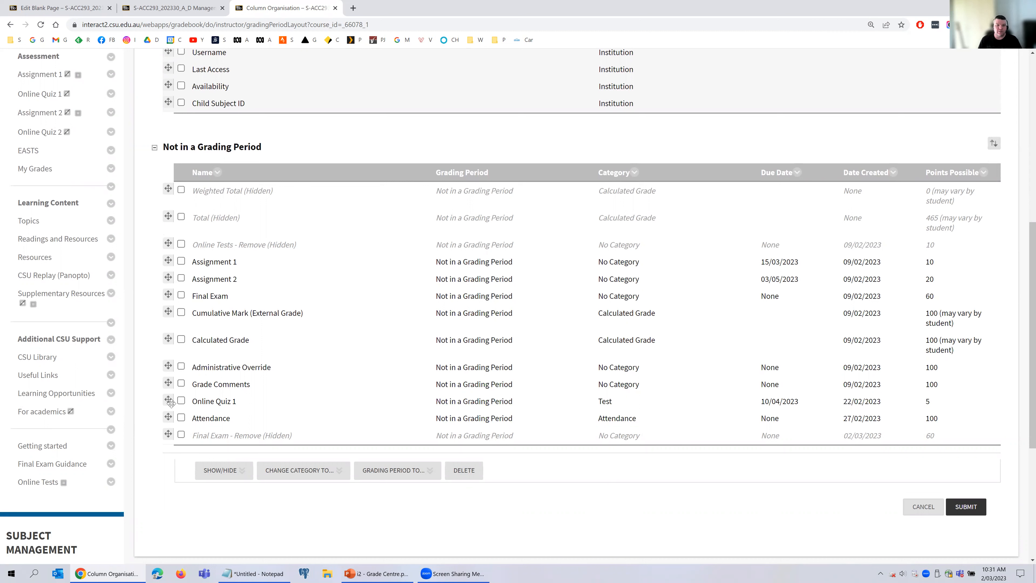
pyautogui.moveTo(168, 400); pyautogui.dragTo(167, 262)
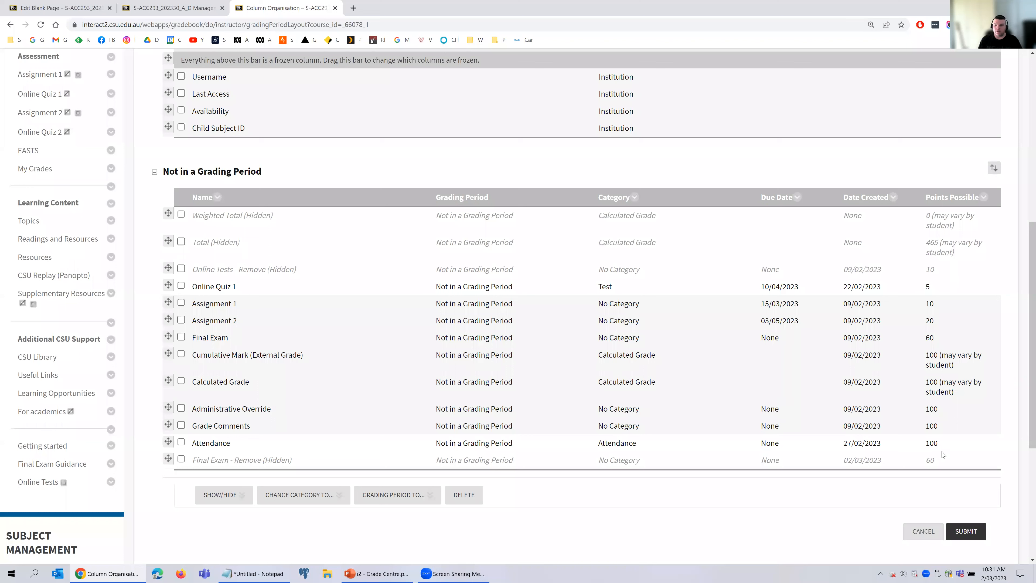
pyautogui.click(965, 532)
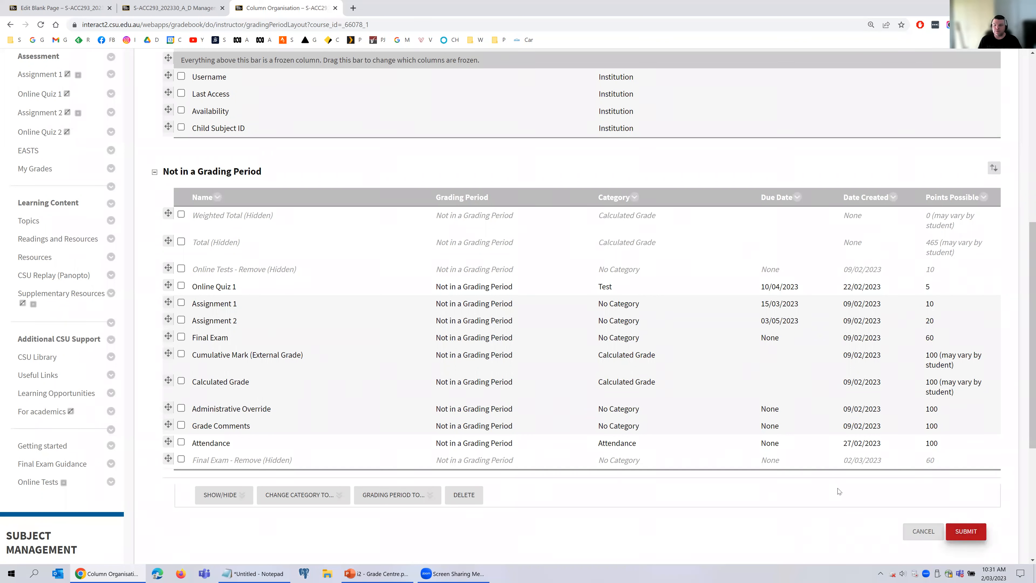
# Step: Submit the column order and bring the Cumulative Mark column into view in the reloaded grade table
pyautogui.click(962, 531)
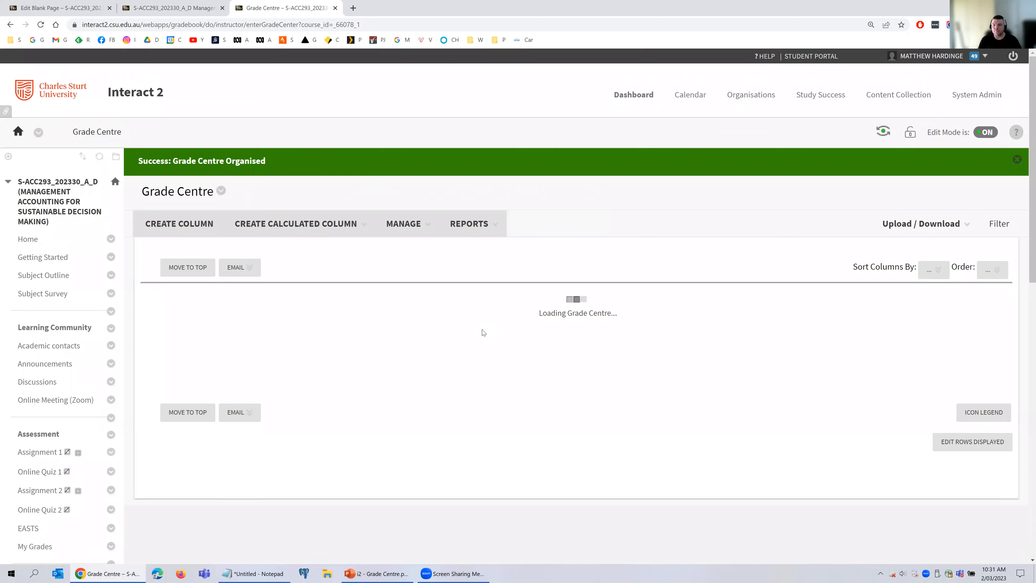
pyautogui.scroll(-2, 482, 329)
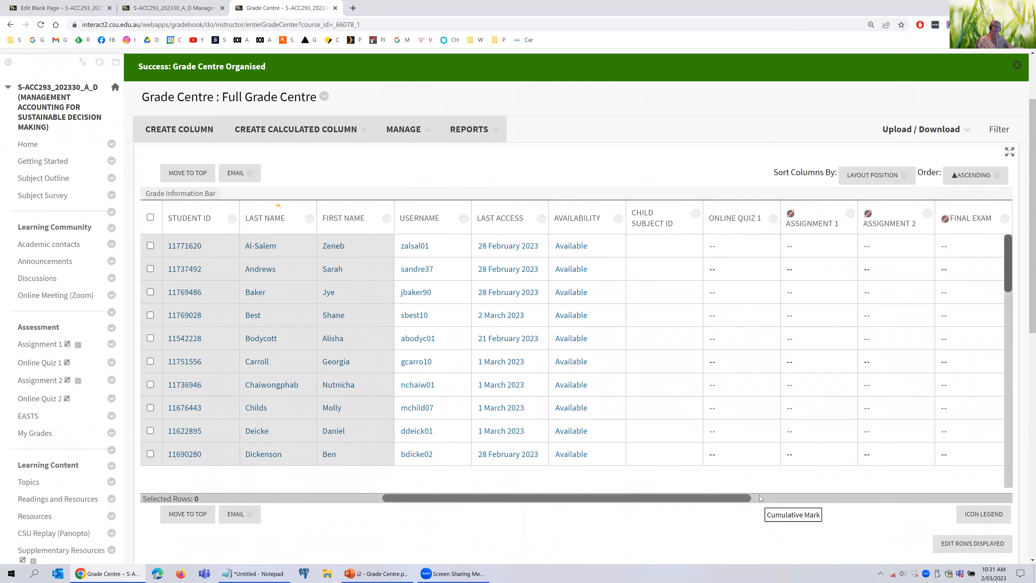
pyautogui.click(822, 496)
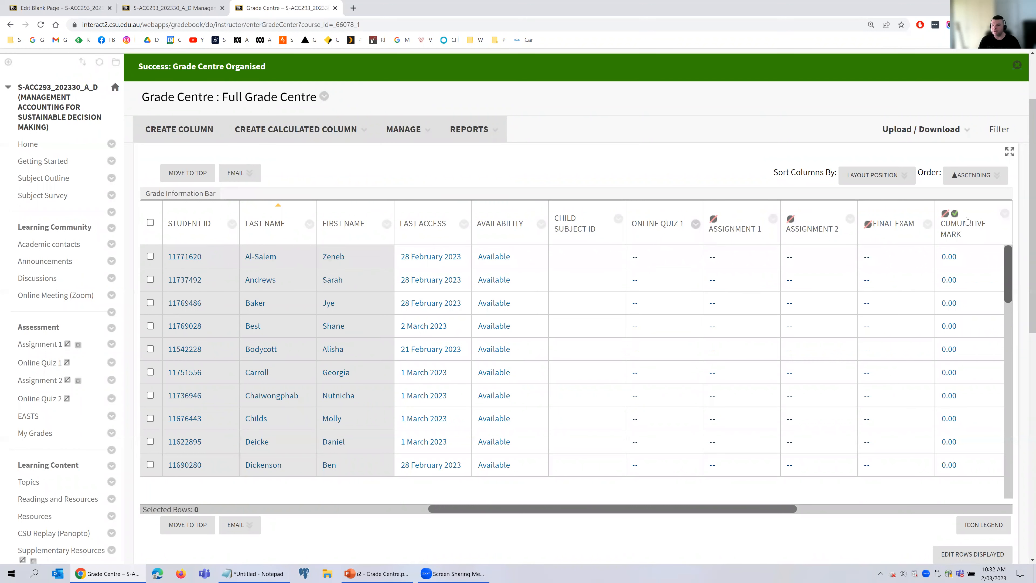
# Step: In the Cumulative Mark column settings, replace Online Tests - Remove with Online Quiz 1 among the selected columns and submit
pyautogui.click(1005, 214)
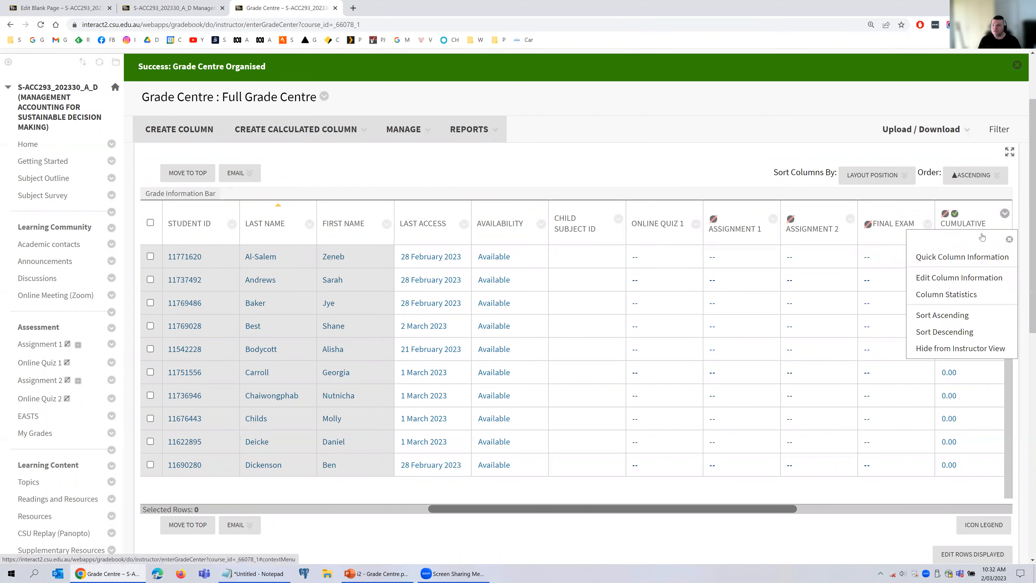
pyautogui.click(950, 278)
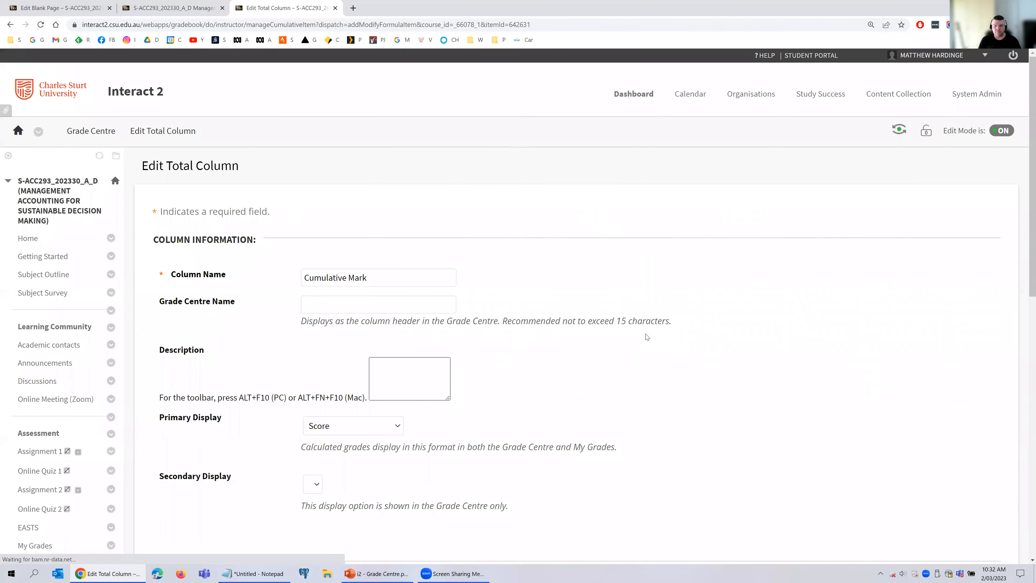
pyautogui.scroll(-8, 646, 336)
pyautogui.scroll(-2, 646, 336)
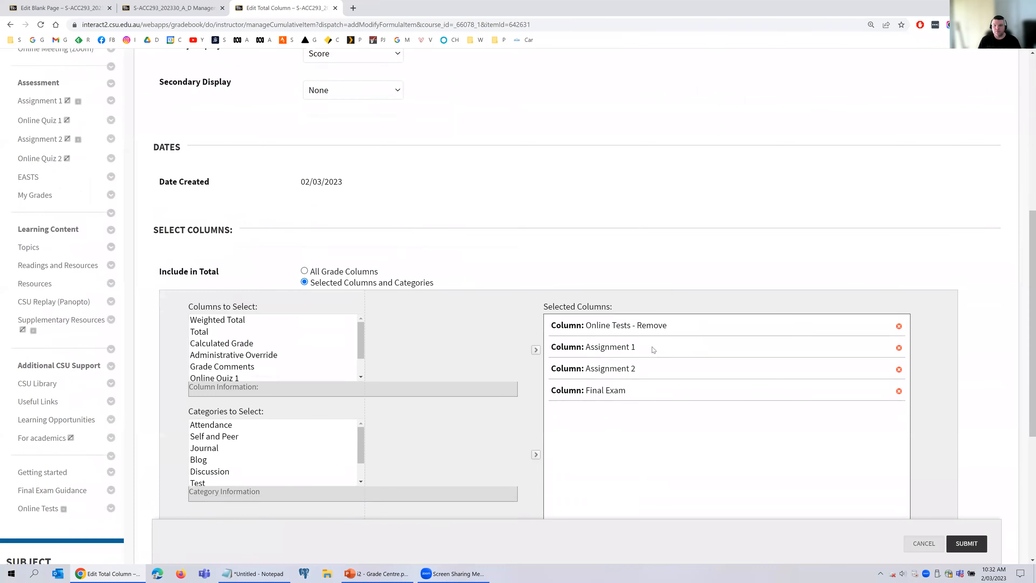
pyautogui.scroll(1, 648, 300)
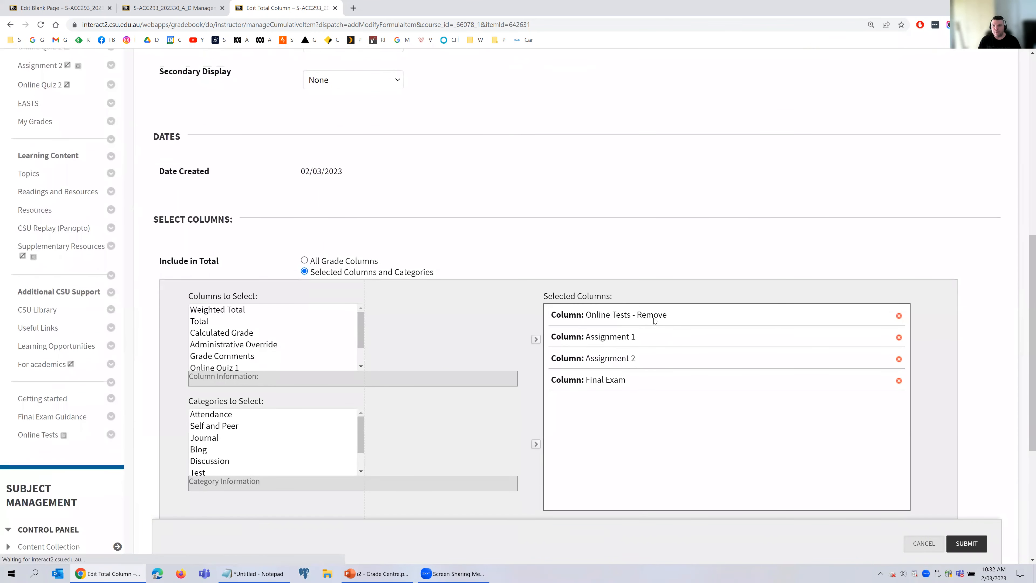
pyautogui.scroll(-2, 650, 339)
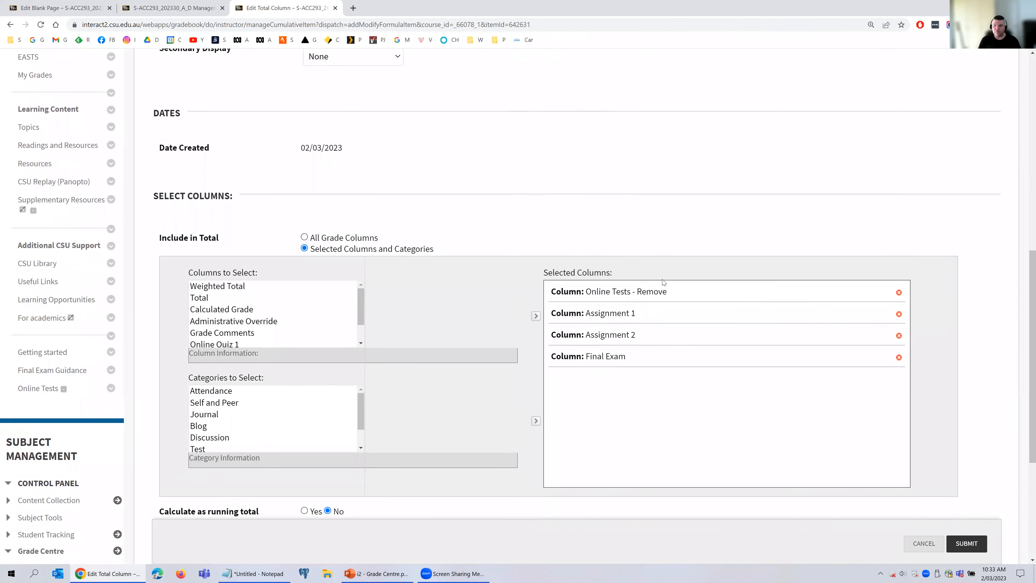
pyautogui.moveTo(598, 244); pyautogui.dragTo(689, 245)
pyautogui.click(761, 195)
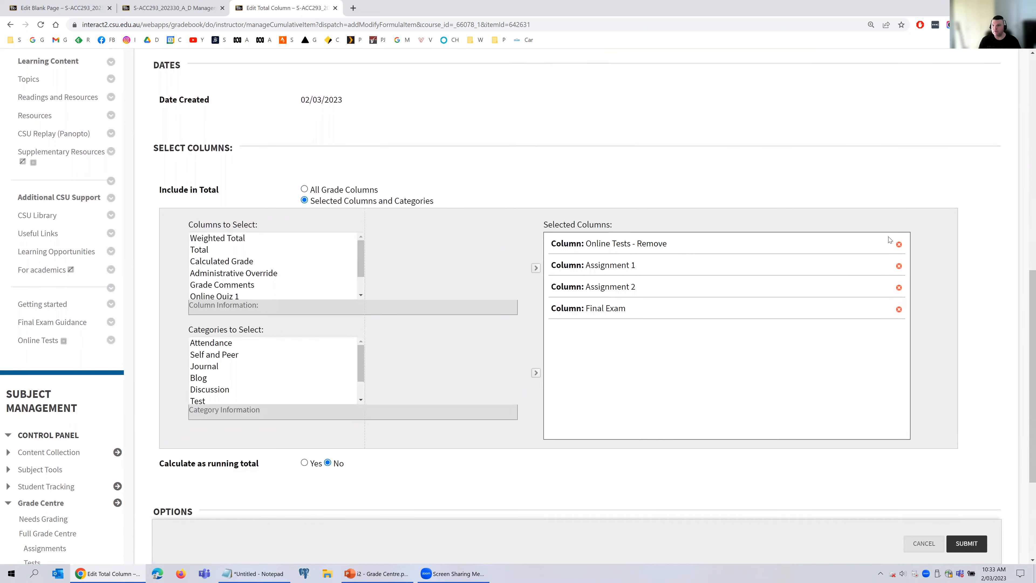
pyautogui.click(899, 245)
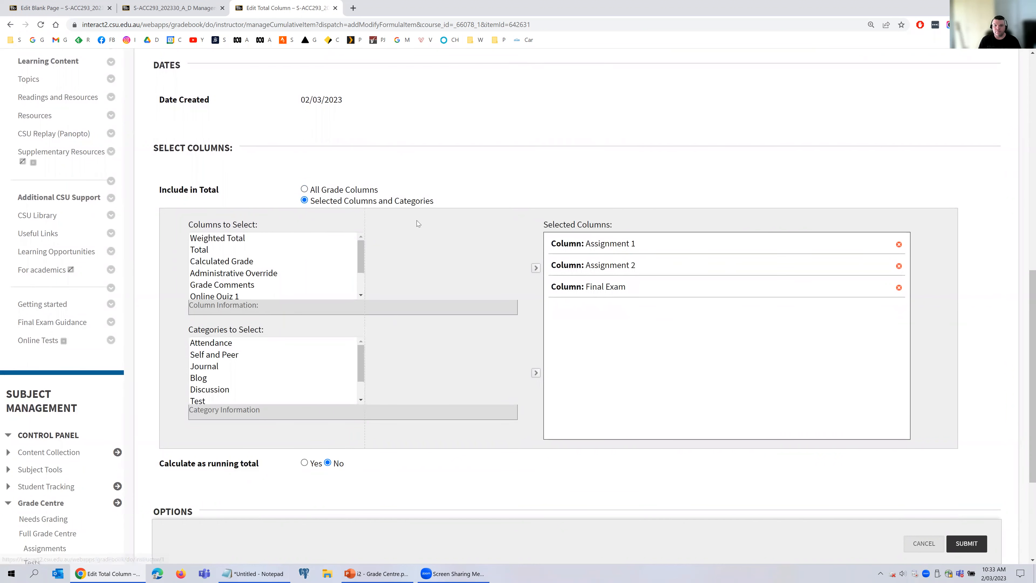
pyautogui.click(360, 294)
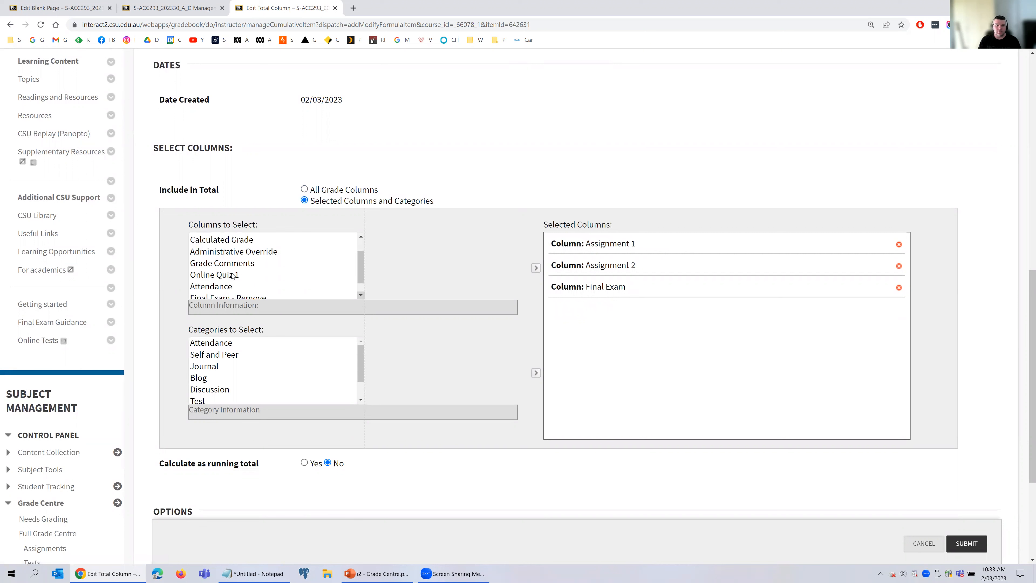
pyautogui.click(535, 268)
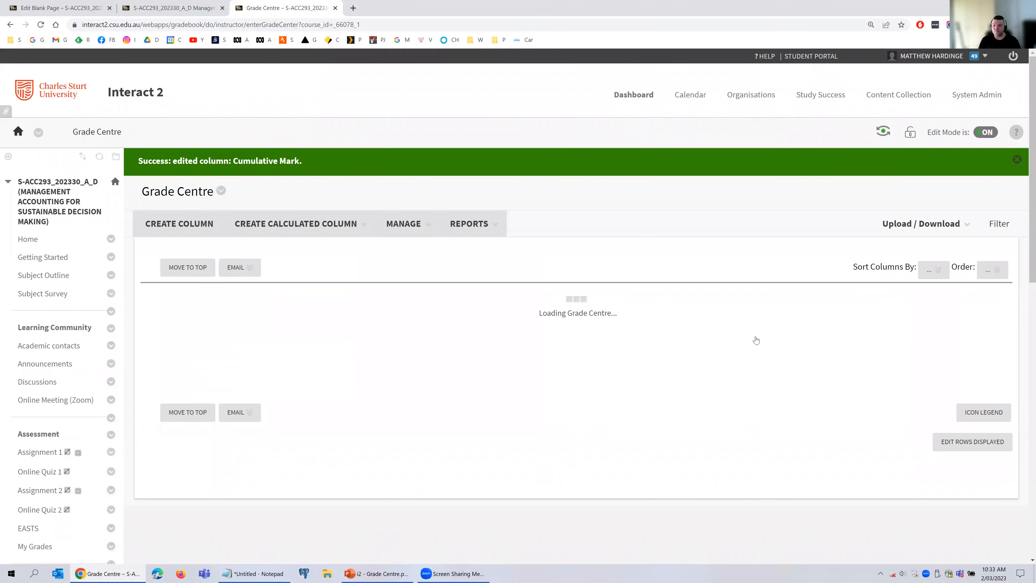
pyautogui.scroll(-3, 756, 339)
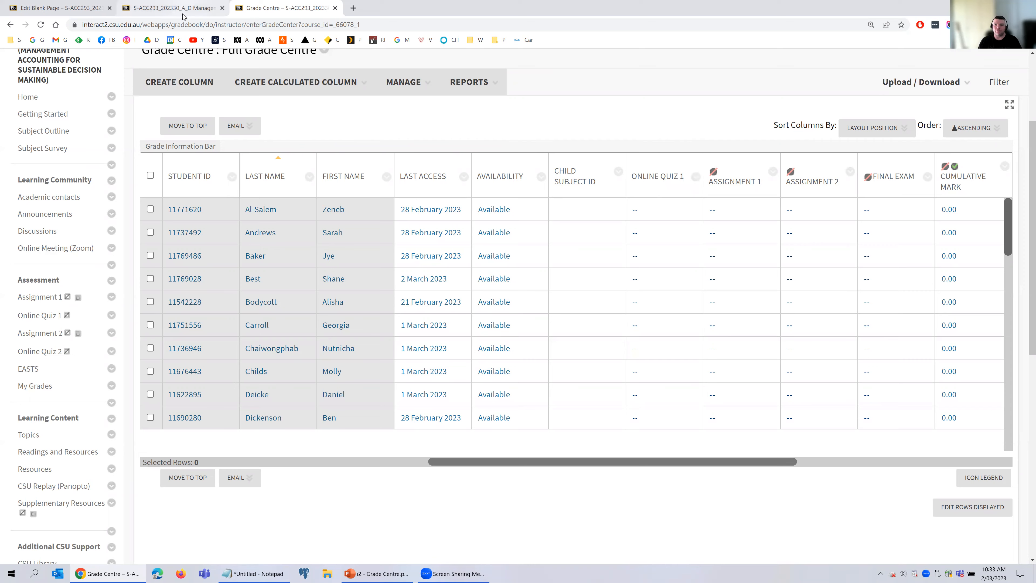
# Step: Check the value of Assessment item 1 - Online Tests in the subject outline and return to the Grade Centre
pyautogui.click(172, 7)
pyautogui.scroll(1, 489, 285)
pyautogui.moveTo(316, 163); pyautogui.dragTo(333, 183)
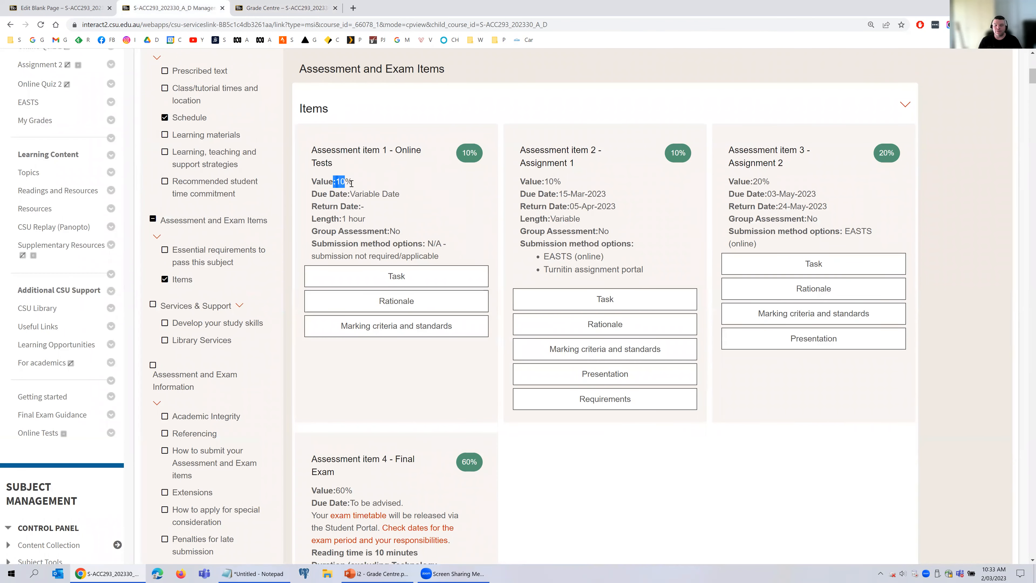
pyautogui.click(261, 7)
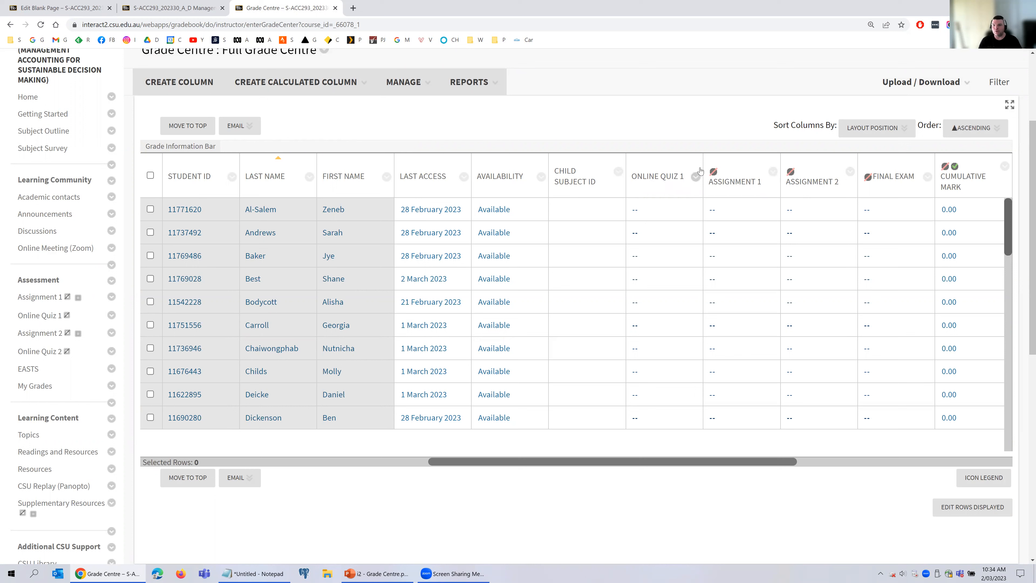
# Step: In Column Organisation, make the hidden Online Tests - Remove column shown again
pyautogui.moveTo(406, 84)
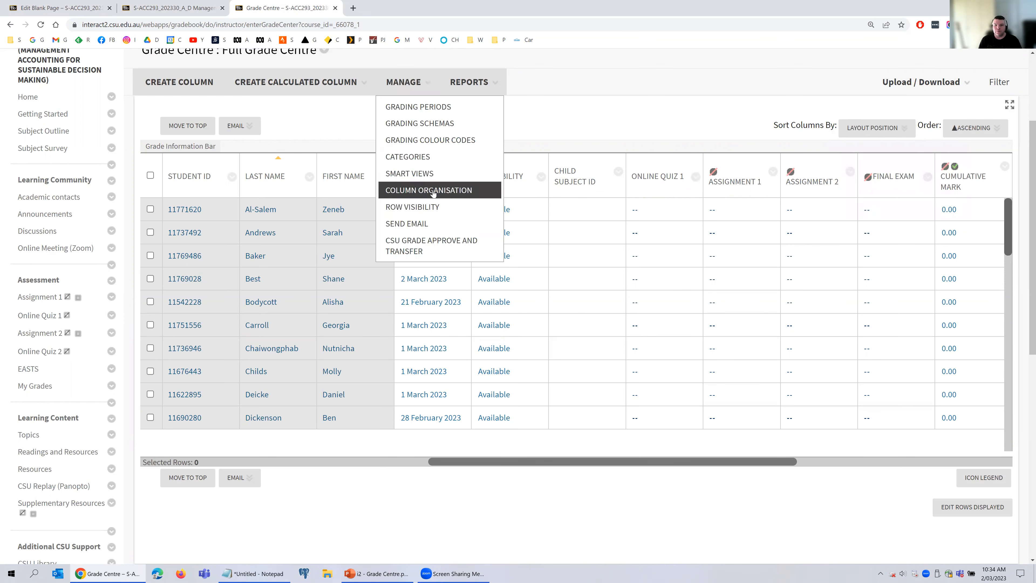
pyautogui.click(433, 190)
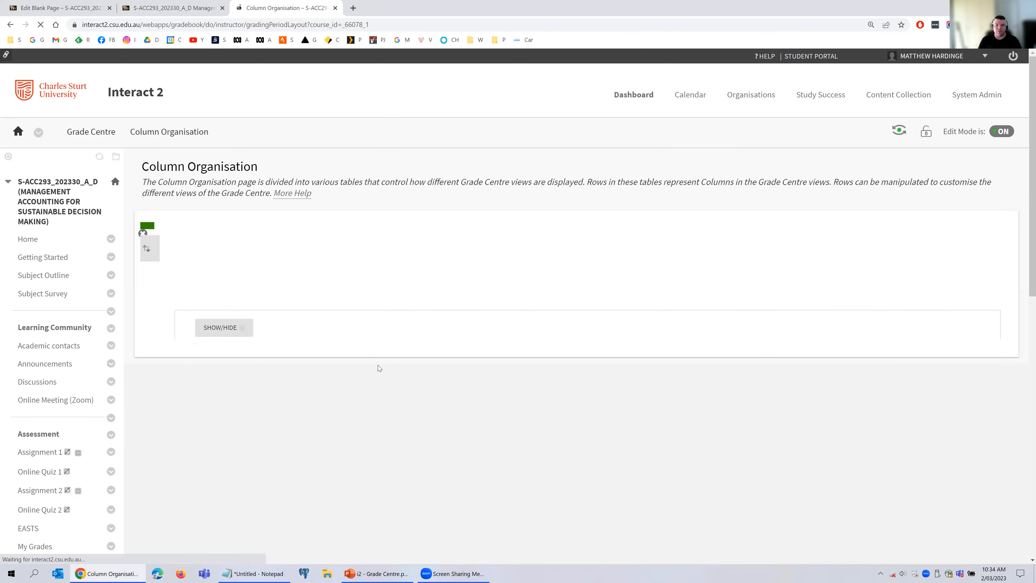
pyautogui.scroll(-5, 377, 365)
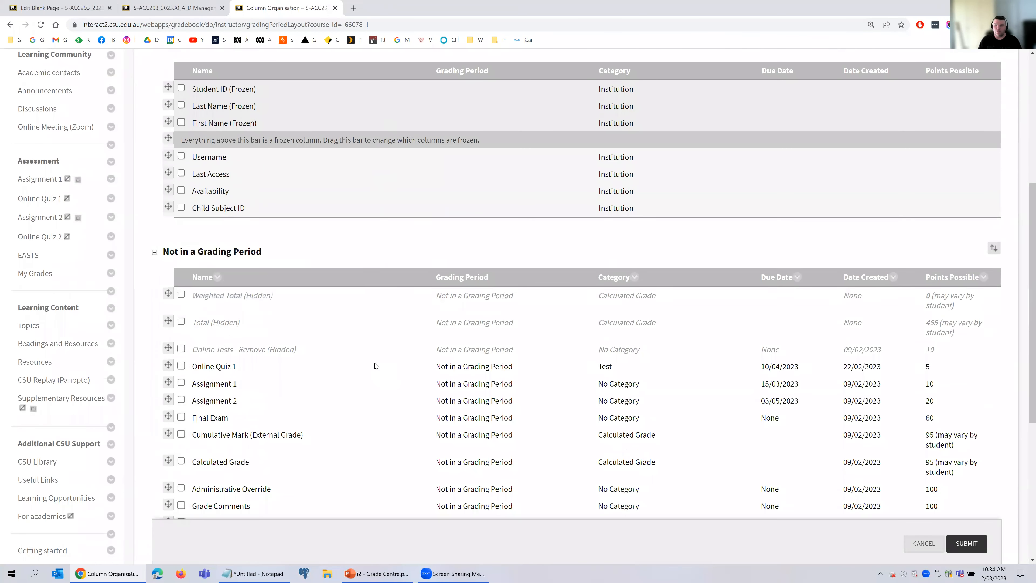
pyautogui.scroll(-1, 376, 365)
pyautogui.click(181, 291)
pyautogui.click(246, 507)
pyautogui.scroll(-2, 246, 507)
pyautogui.click(224, 424)
pyautogui.click(236, 461)
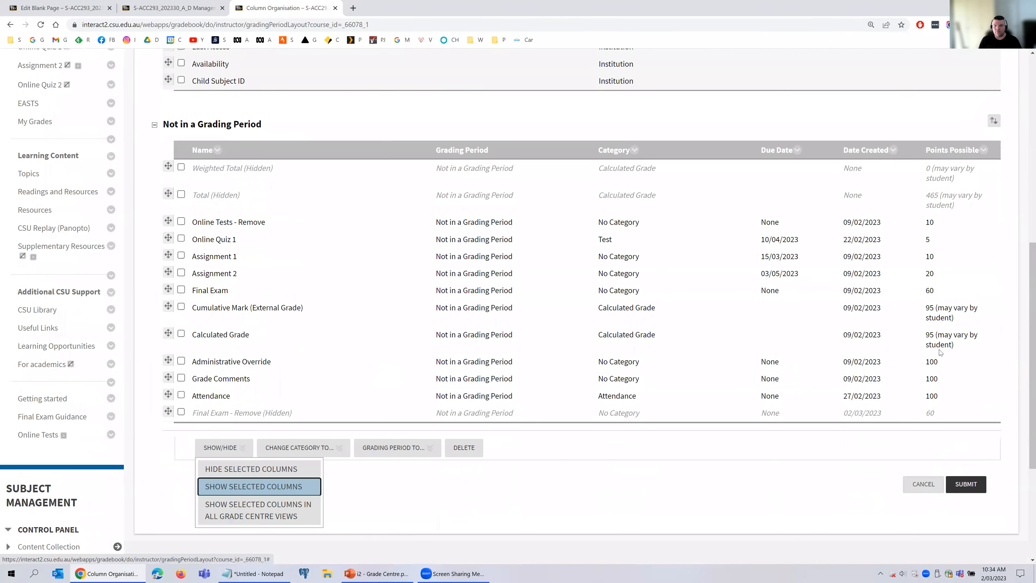
# Step: Move the Online Tests - Remove column directly below Online Quiz 1 and submit the column organisation
pyautogui.moveTo(168, 221)
pyautogui.mouseDown()
pyautogui.moveTo(170, 250)
pyautogui.moveTo(175, 240)
pyautogui.mouseUp()
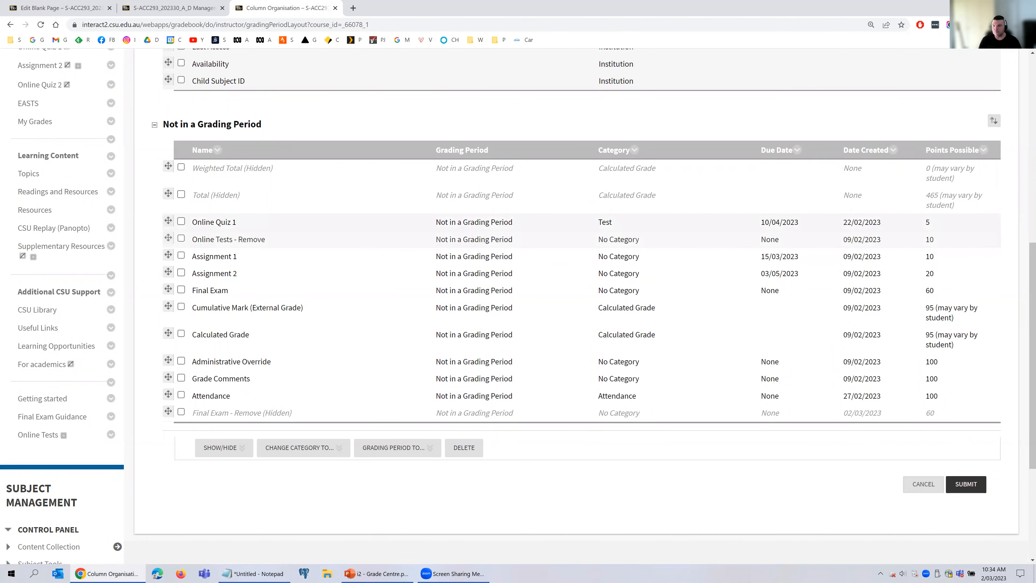
pyautogui.click(965, 484)
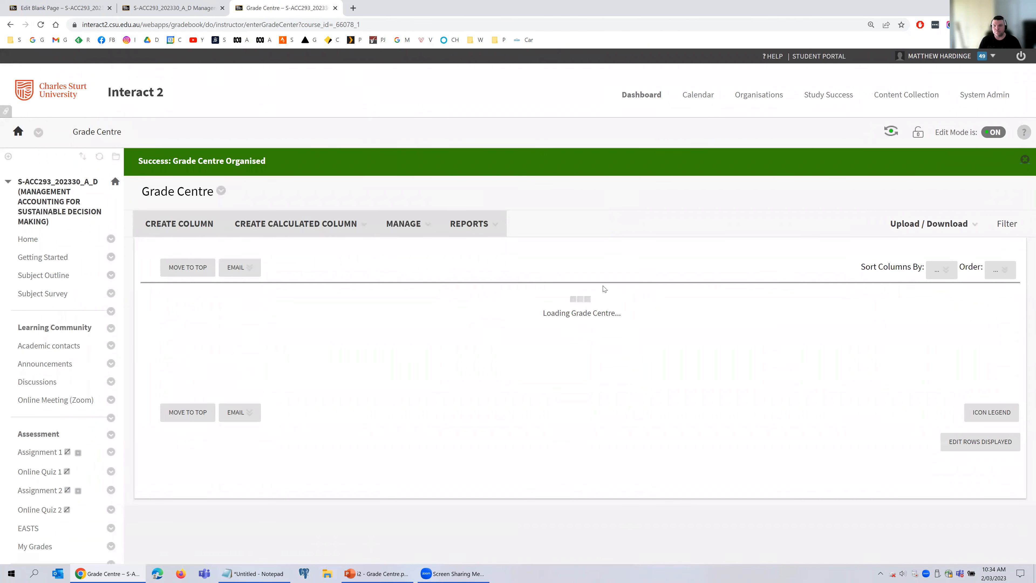
pyautogui.scroll(-1, 798, 251)
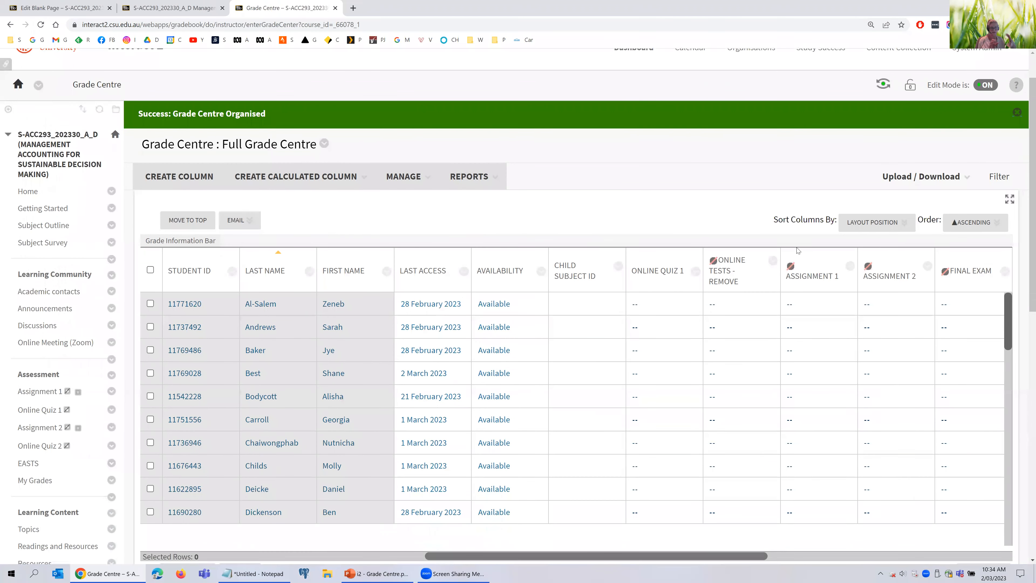
# Step: Rename the Online Tests - Remove column as "Online Tests /10" and submit the change
pyautogui.click(773, 261)
pyautogui.click(815, 380)
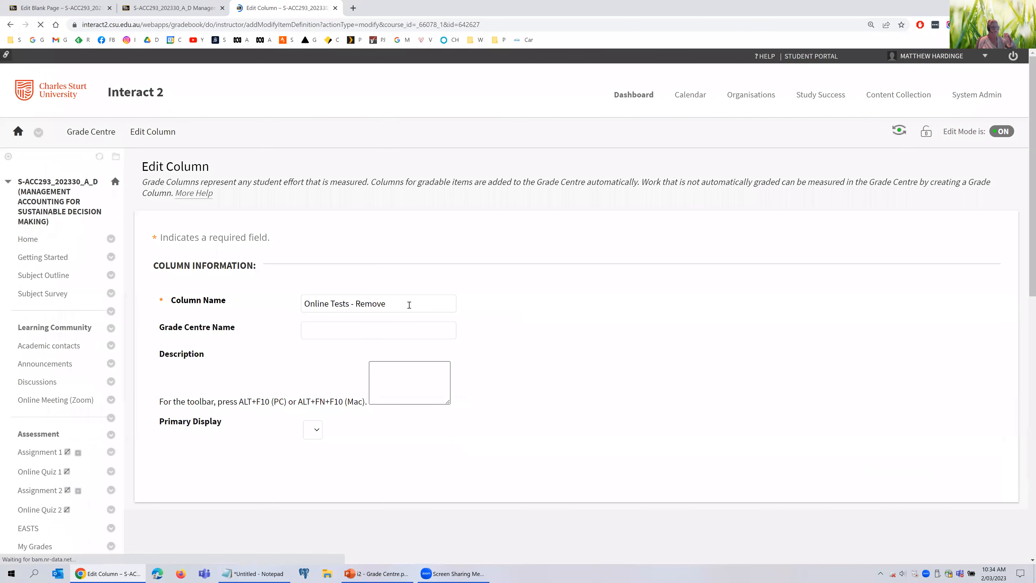
pyautogui.press('BackSpace')
pyautogui.press('BackSpace')
pyautogui.press('BackSpace')
pyautogui.press('BackSpace')
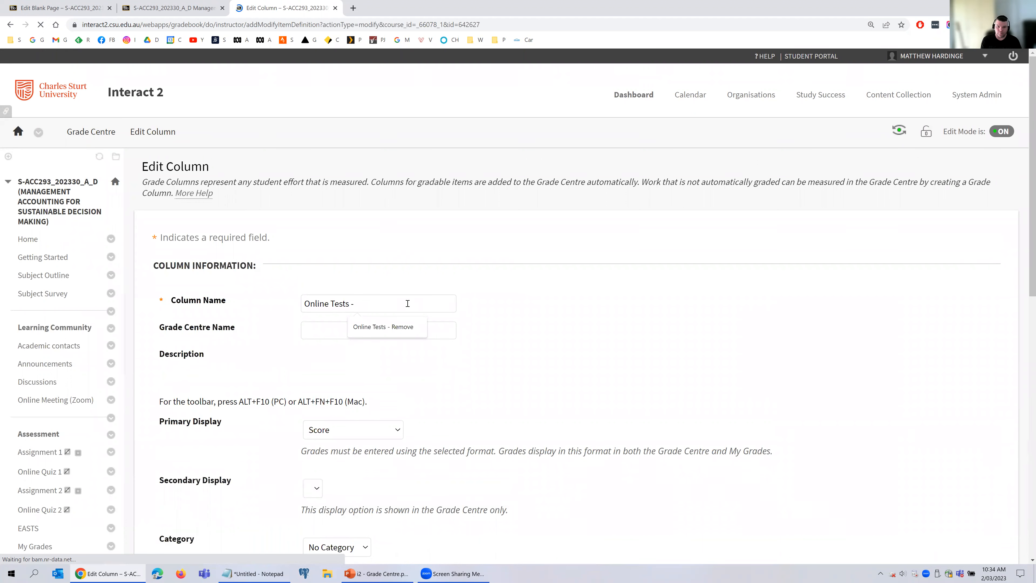
pyautogui.press('BackSpace')
pyautogui.press('BackSpace')
pyautogui.press('BackSpace')
pyautogui.write('/10')
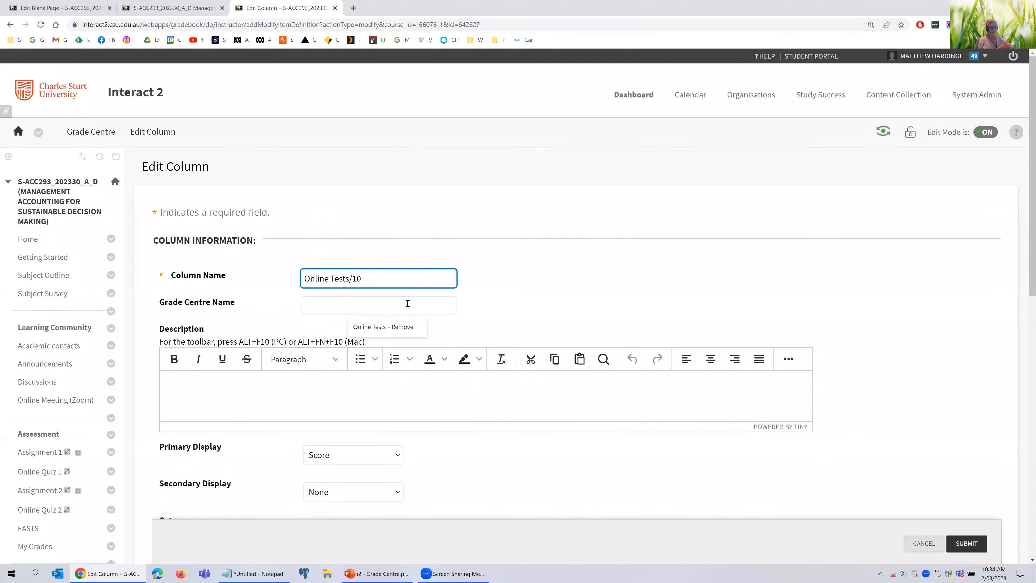
pyautogui.press('Left')
pyautogui.press('Left')
pyautogui.press('Left')
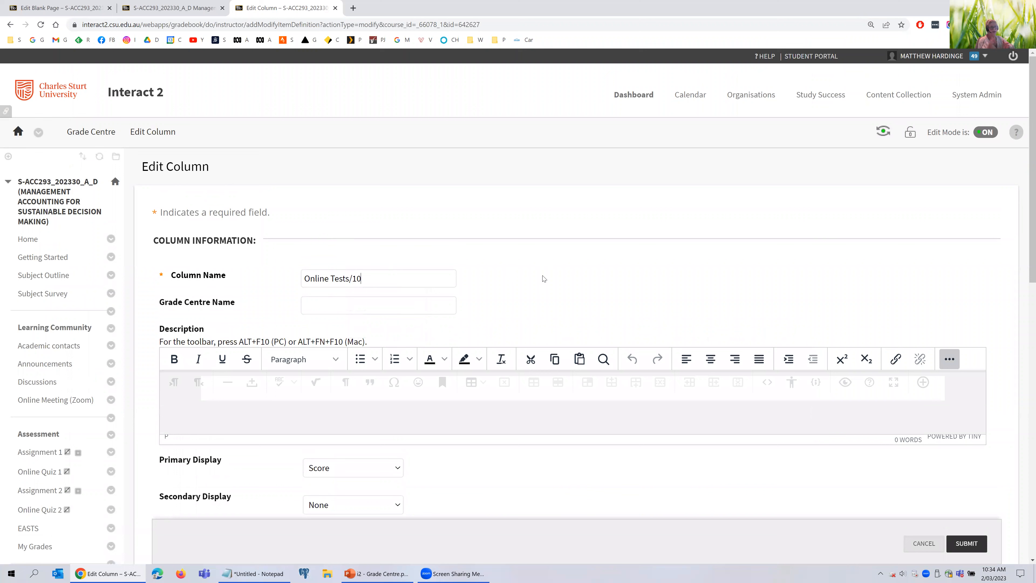
pyautogui.click(949, 358)
pyautogui.click(966, 543)
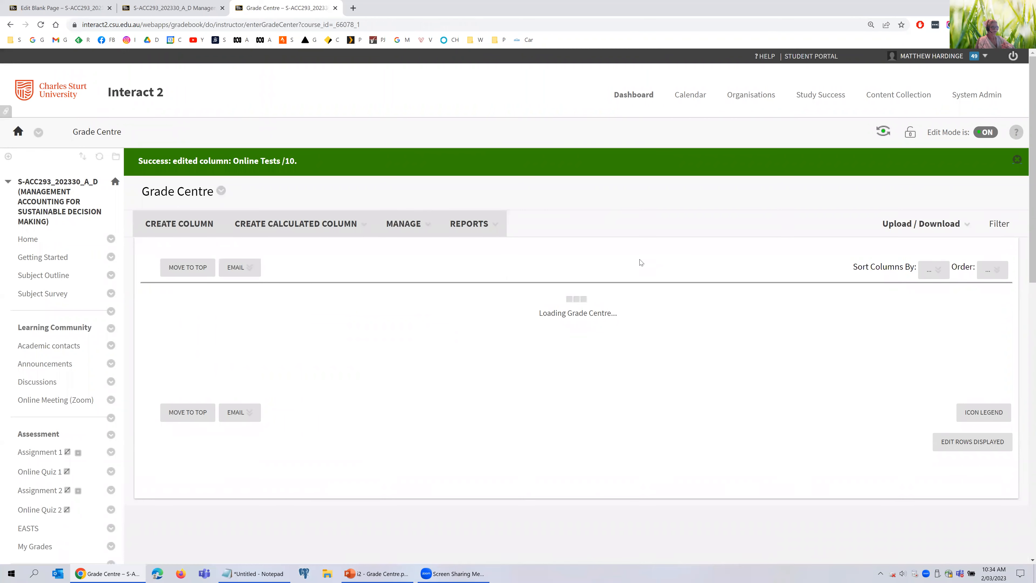
pyautogui.scroll(-1, 641, 263)
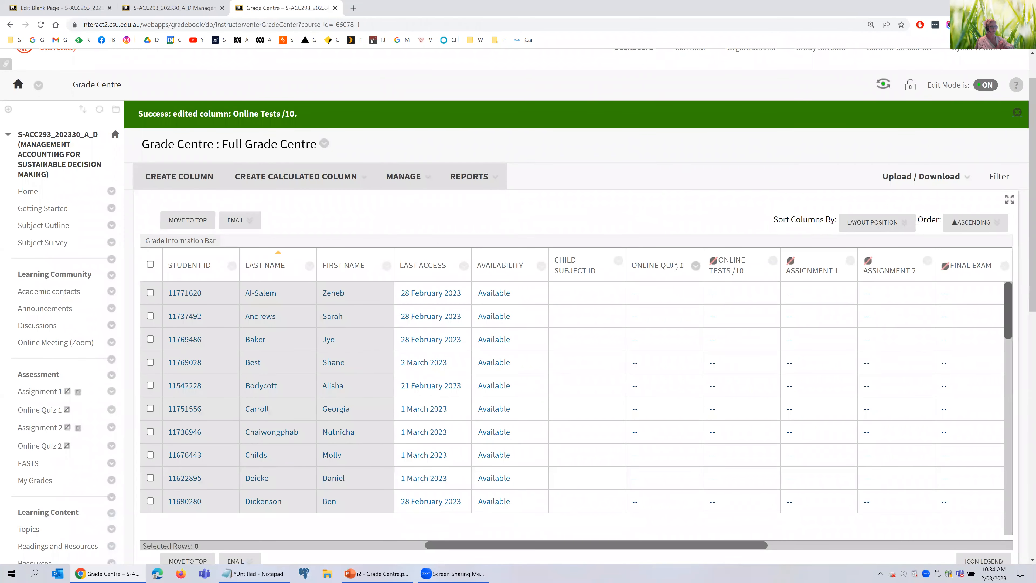
# Step: Set the Grade Centre Name of the Online Quiz 1 column to "Online Quiz 1 /5" and submit
pyautogui.click(695, 266)
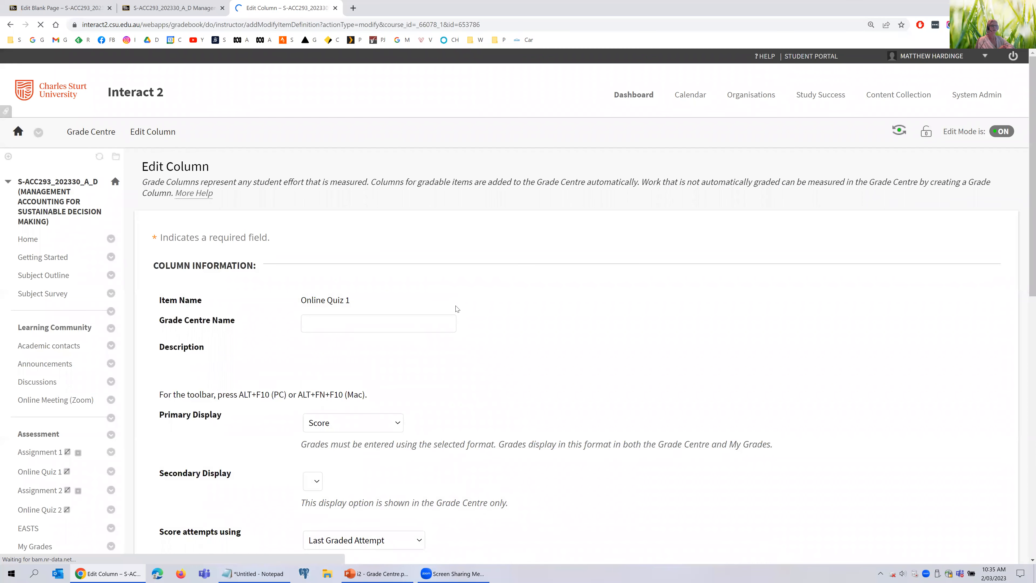
pyautogui.scroll(-3, 456, 308)
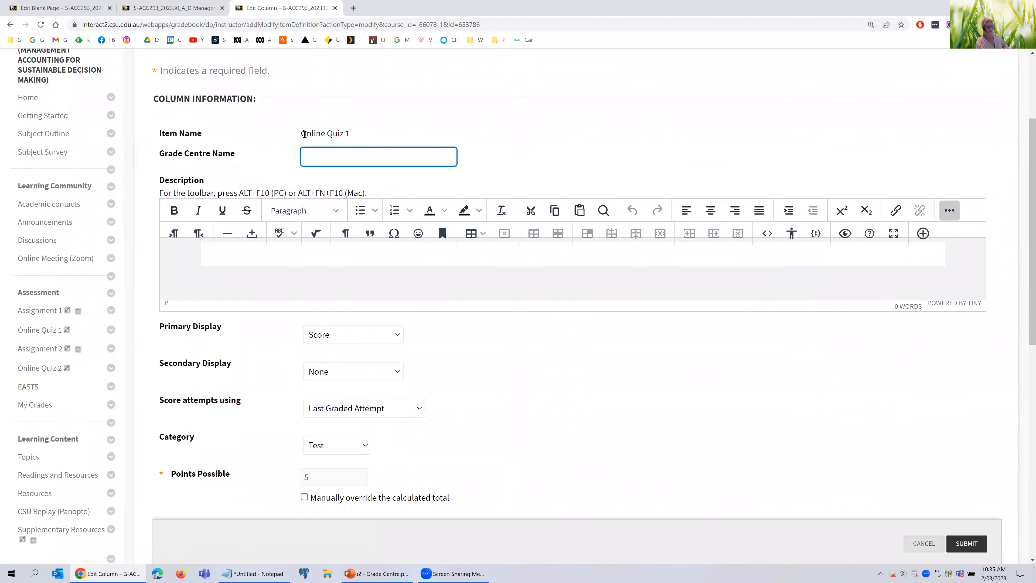
pyautogui.tripleClick(304, 134)
pyautogui.hotkey('ctrl', 'c')
pyautogui.click(411, 155)
pyautogui.hotkey('ctrl', 'v')
pyautogui.write('/5')
pyautogui.click(972, 546)
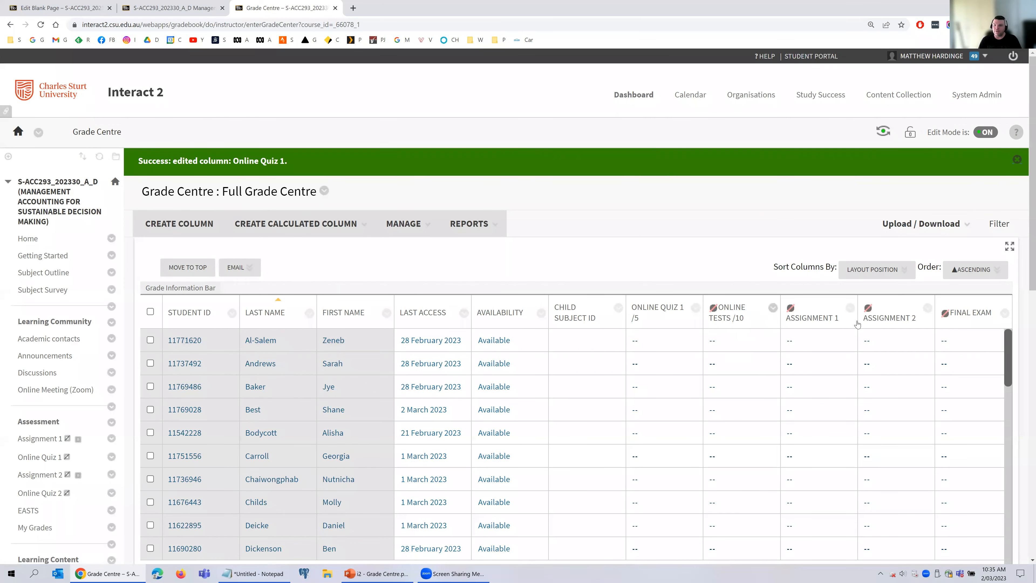
# Step: Open the Cumulative Mark column's information for editing, review it down to the column selection, and cancel without saving
pyautogui.scroll(-1, 787, 539)
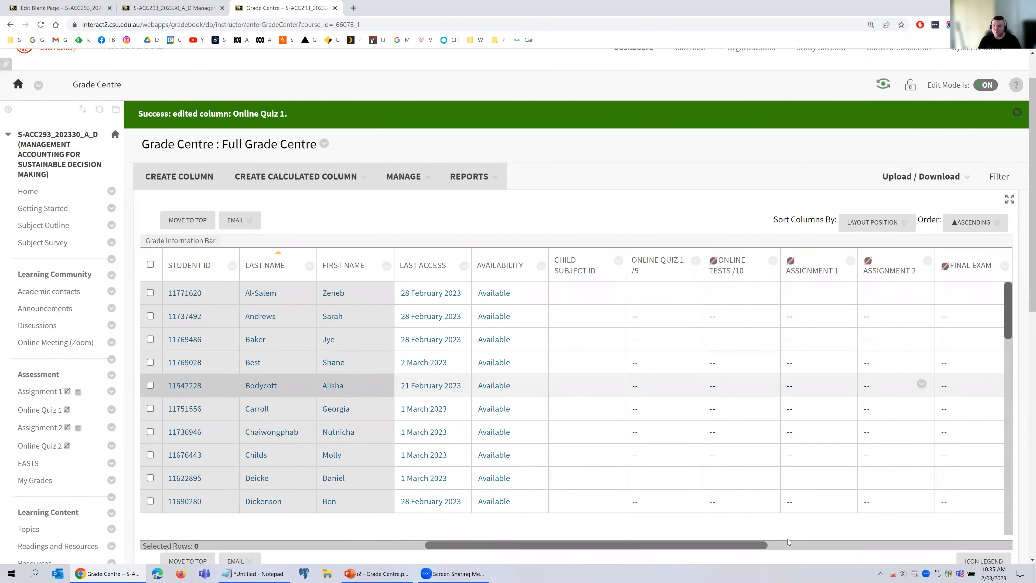
pyautogui.hscroll(5, 791, 343)
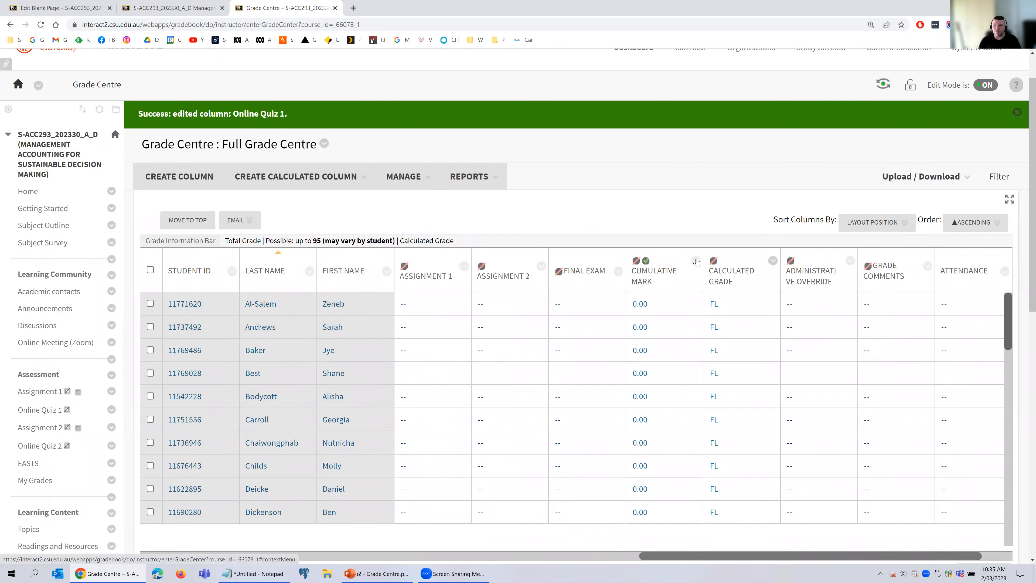
pyautogui.click(727, 336)
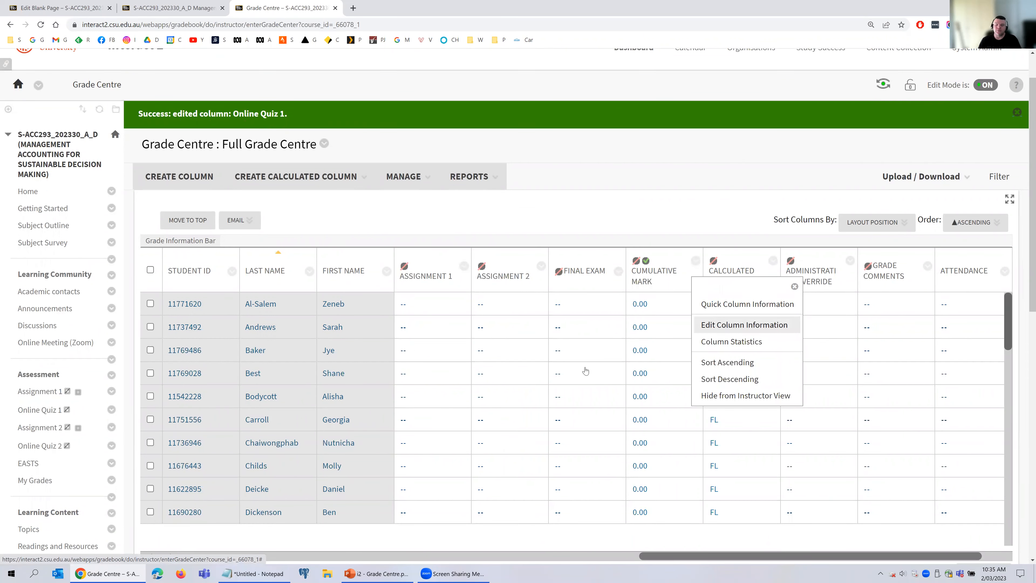
pyautogui.click(718, 324)
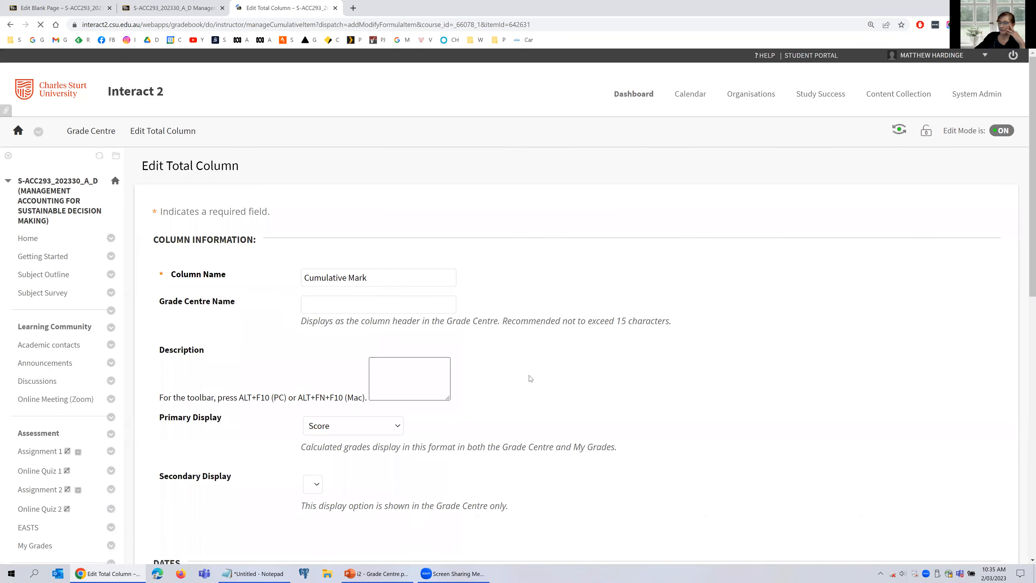
pyautogui.scroll(-6, 530, 378)
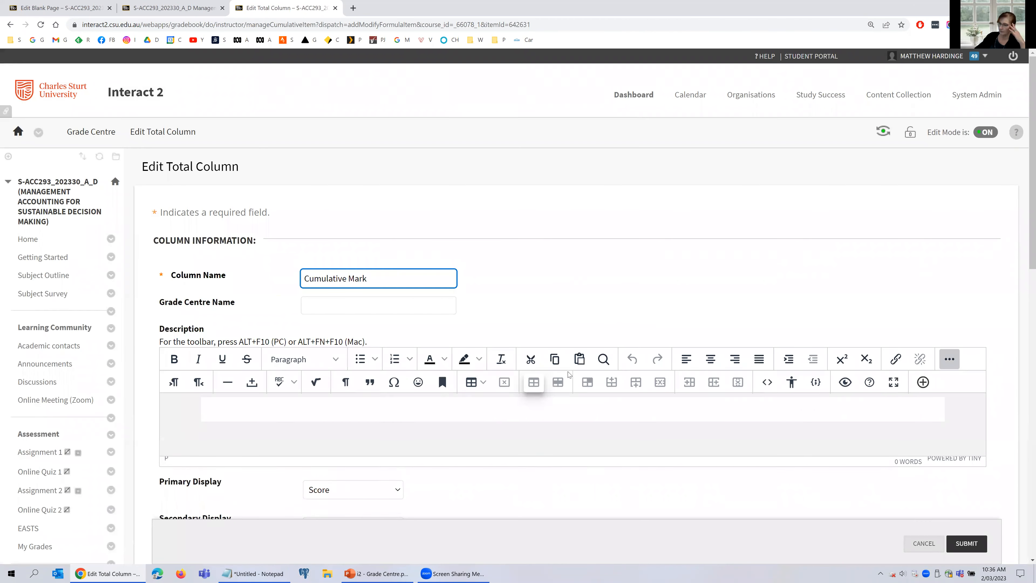
pyautogui.scroll(-5, 569, 374)
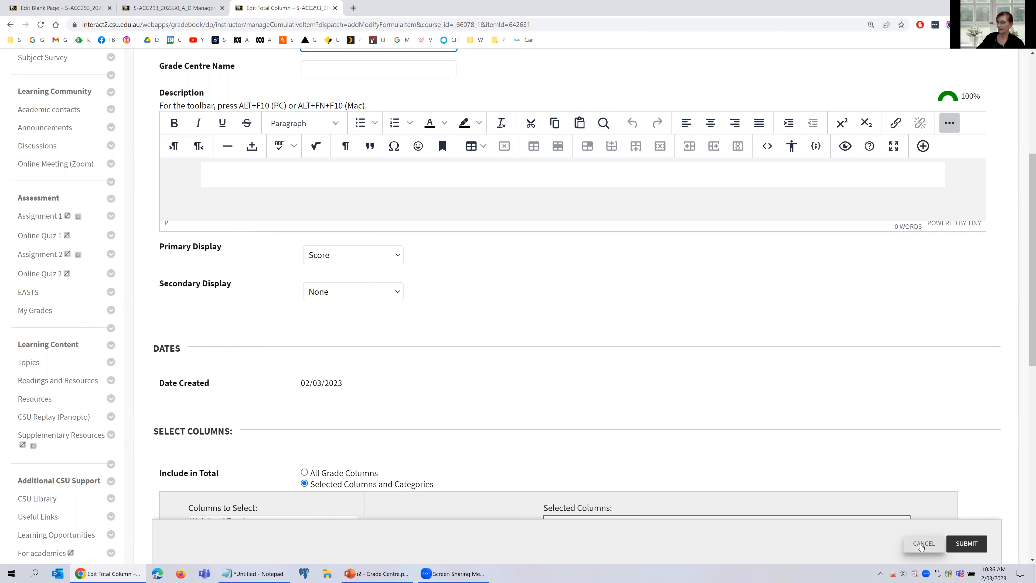
pyautogui.click(921, 545)
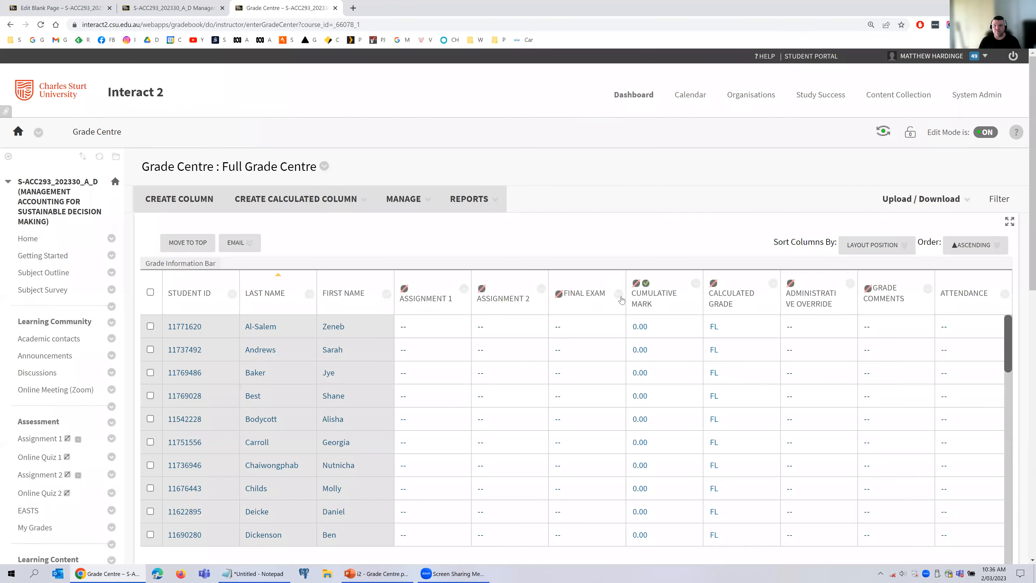
# Step: Clear the Grade Centre Name of the Online Quiz 1 column and submit the change
pyautogui.scroll(-2, 816, 421)
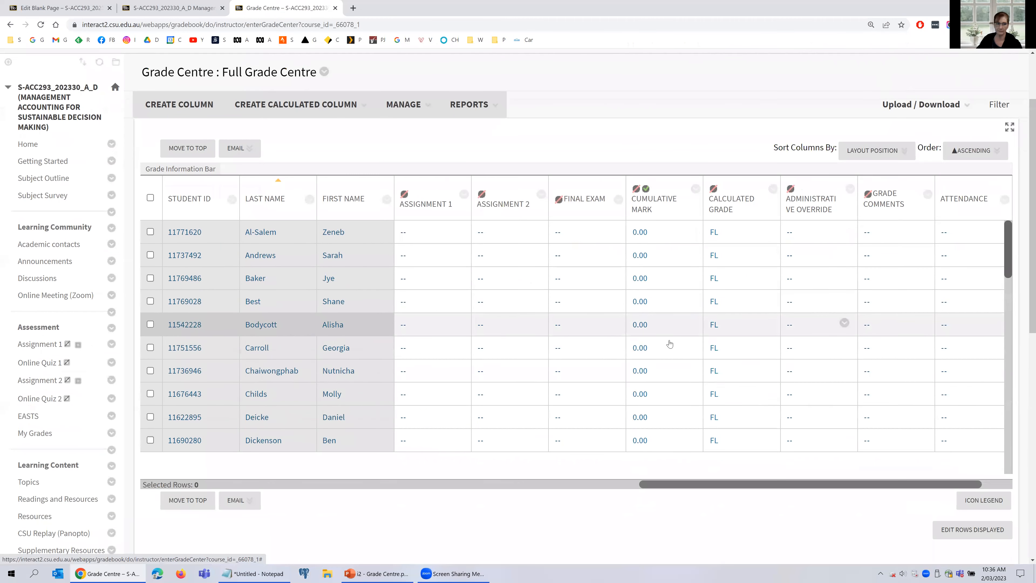
pyautogui.click(612, 484)
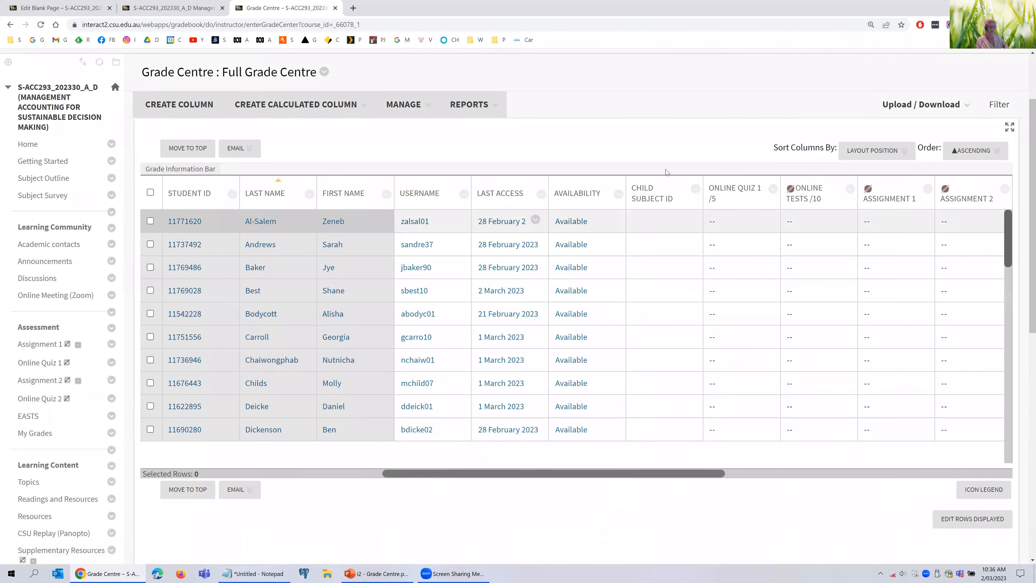
pyautogui.click(773, 188)
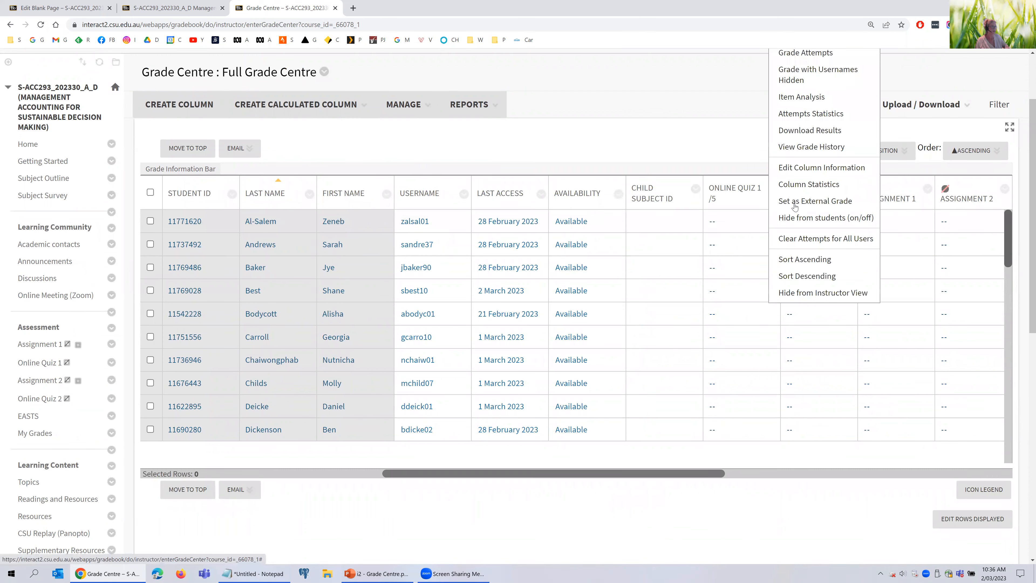
pyautogui.scroll(2, 805, 110)
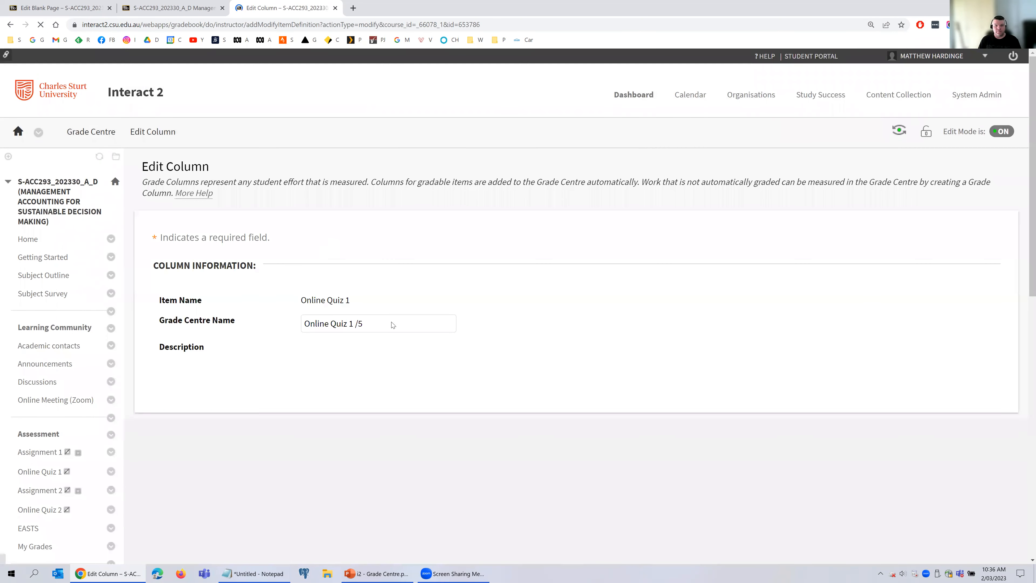
pyautogui.moveTo(387, 325); pyautogui.dragTo(270, 319)
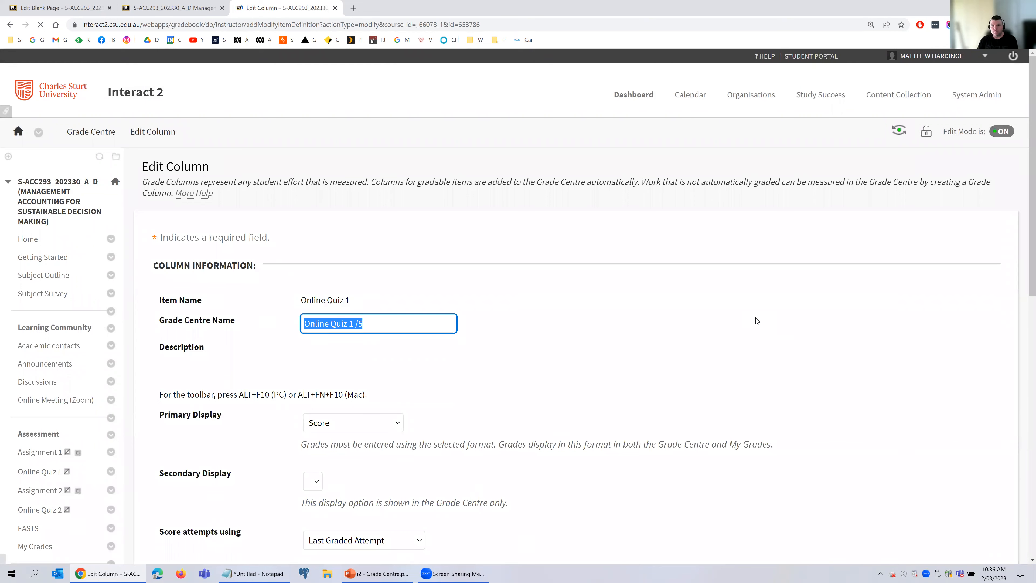
pyautogui.press('BackSpace')
pyautogui.scroll(-10, 972, 524)
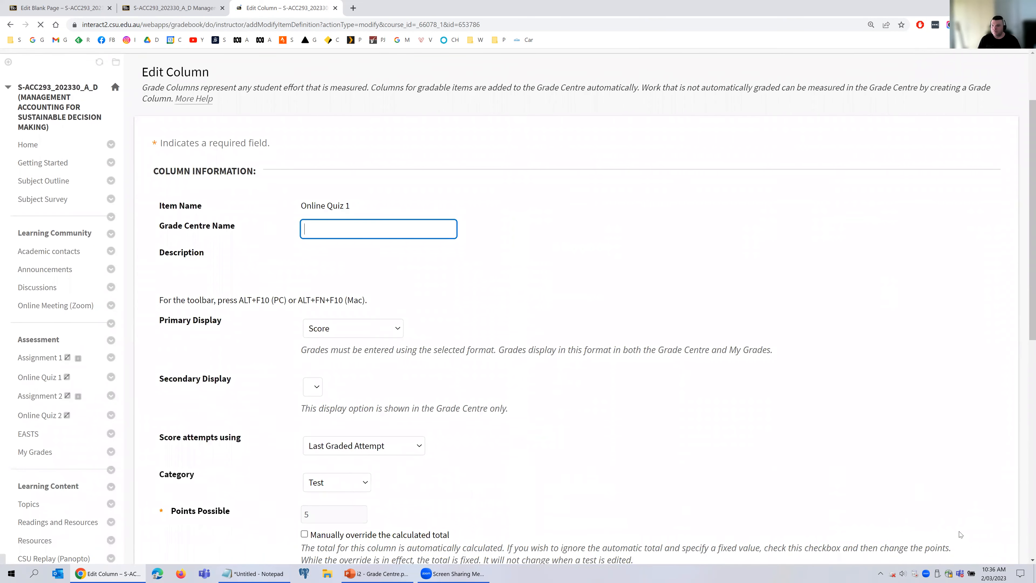
pyautogui.scroll(-4, 959, 526)
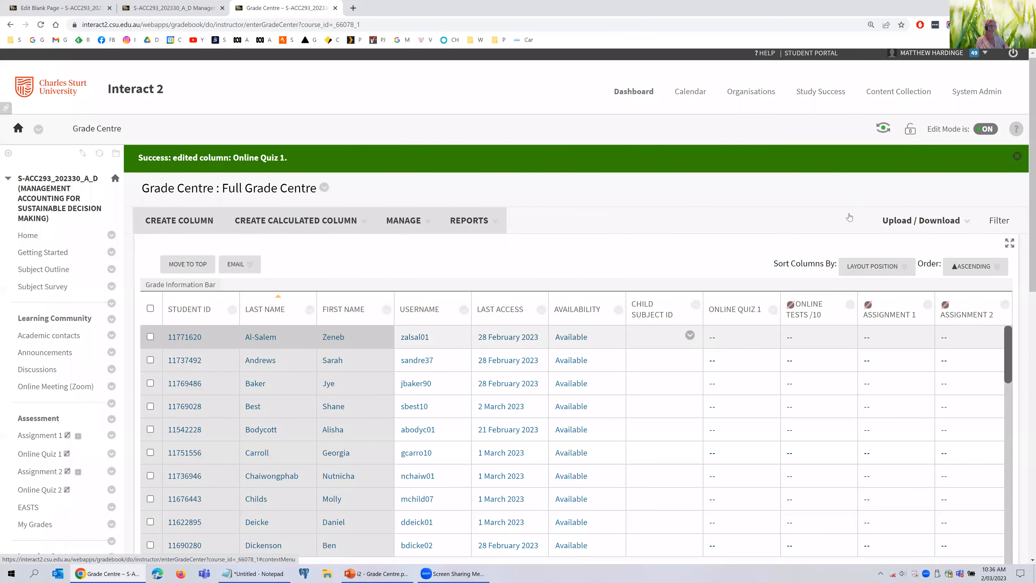
# Step: Rename the Online Tests /10 column as "Online Tests - Remove" and submit the change
pyautogui.scroll(-2, 848, 245)
pyautogui.click(849, 305)
pyautogui.click(877, 332)
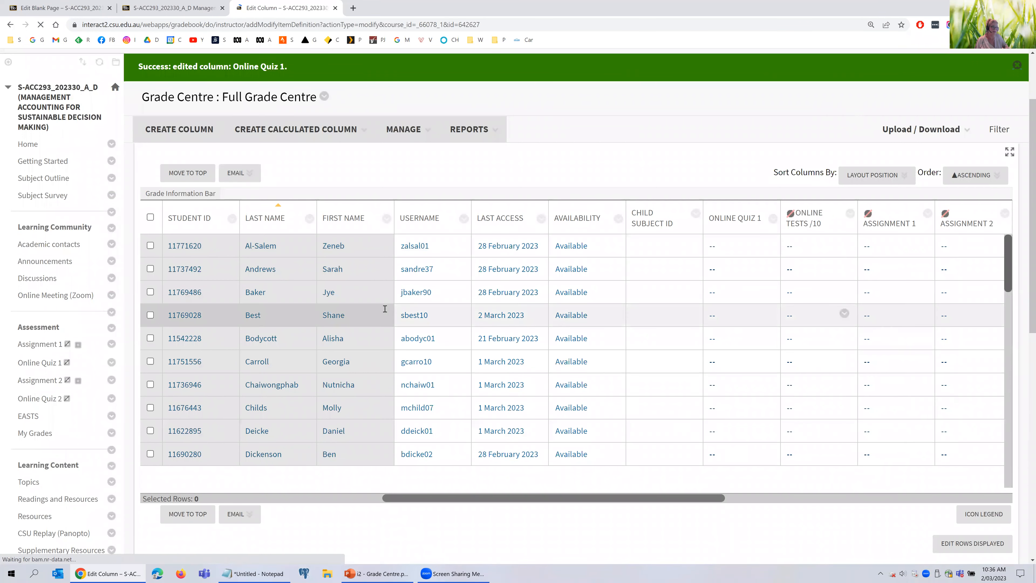
pyautogui.press('BackSpace')
pyautogui.press('BackSpace')
pyautogui.press('BackSpace')
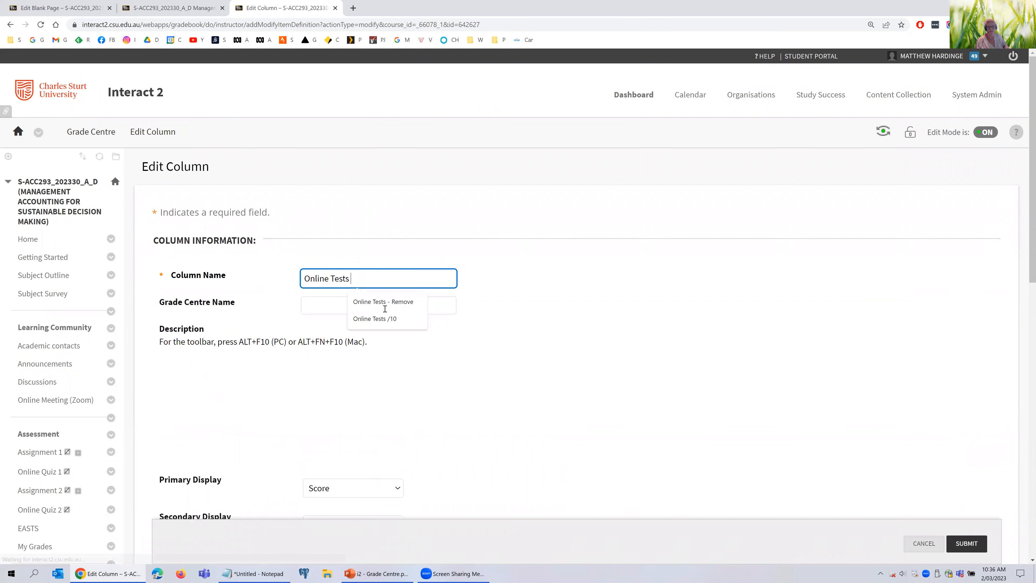
pyautogui.write('- Re')
pyautogui.press('Down')
pyautogui.press('Return')
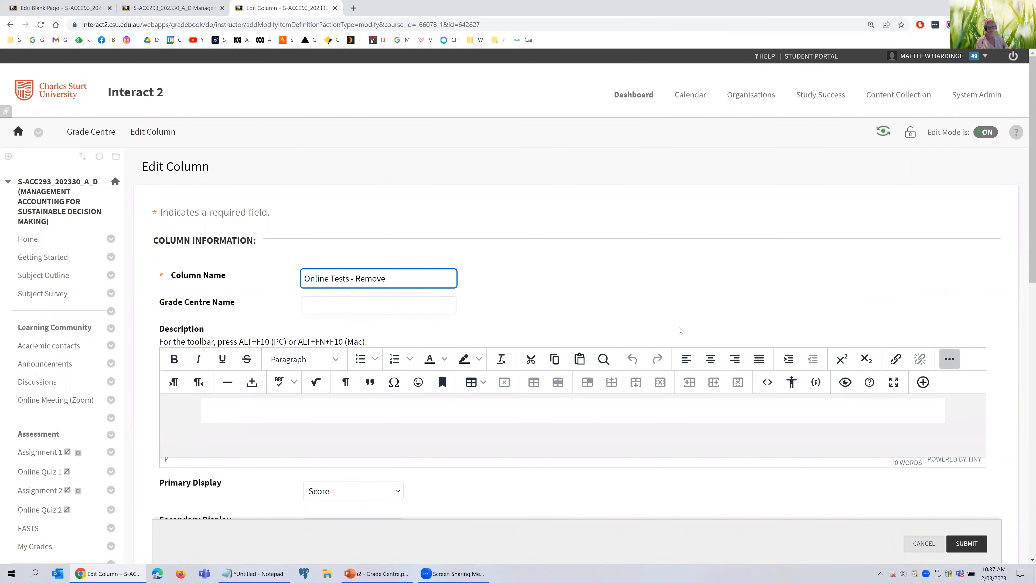
pyautogui.press('Return')
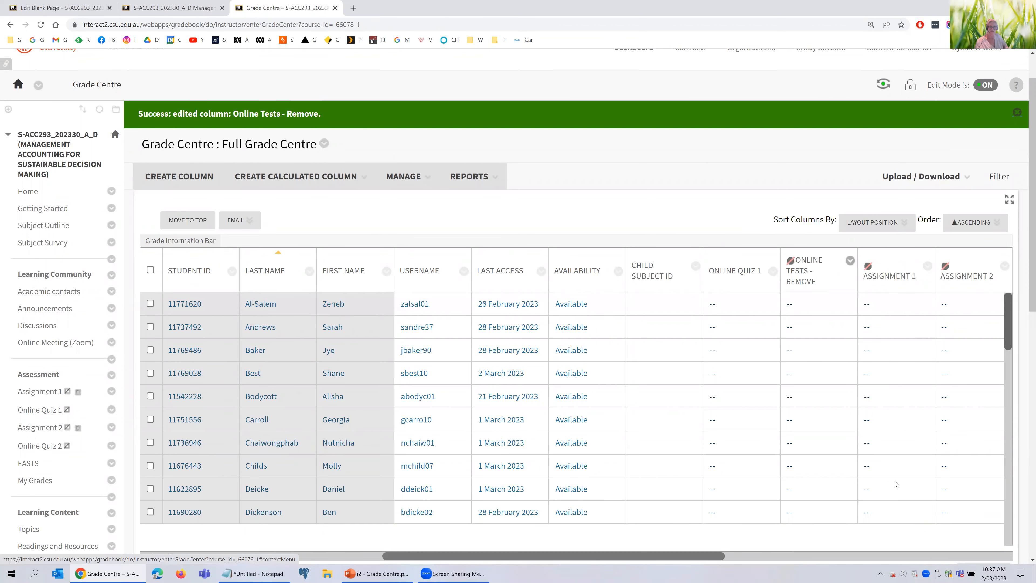
# Step: Hide the Online Tests - Remove column from the instructor view
pyautogui.click(850, 261)
pyautogui.click(900, 482)
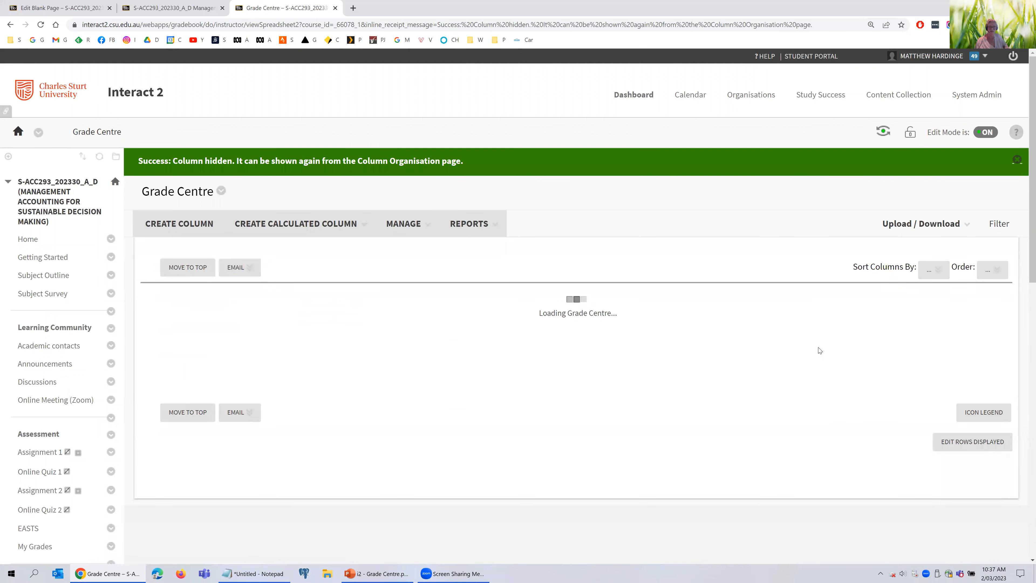
pyautogui.scroll(-1, 772, 428)
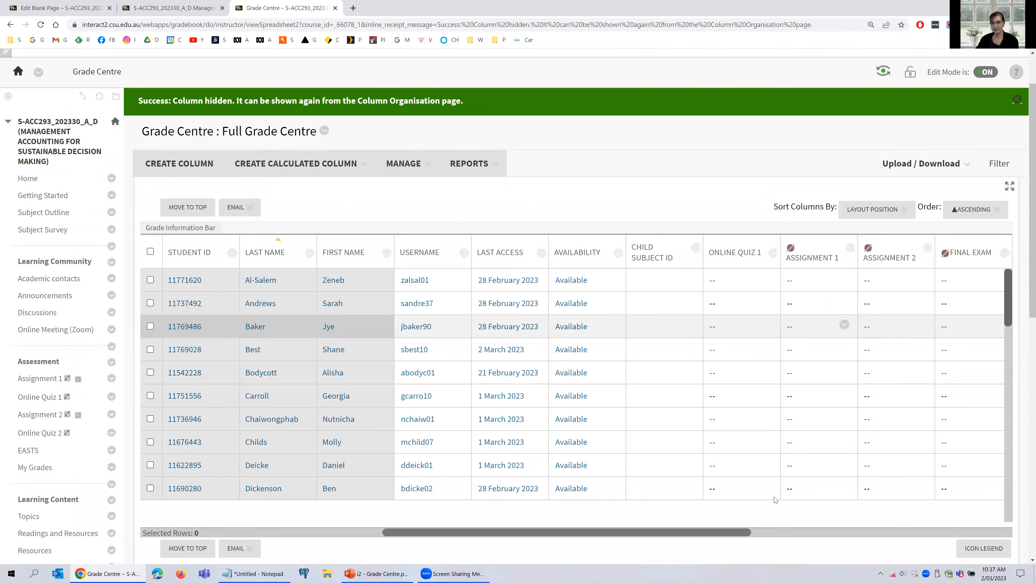
# Step: Examine the Full Grade Centre columns from Online Quiz 1 across to Cumulative Mark and Calculated Grade
pyautogui.scroll(-1, 770, 497)
pyautogui.hscroll(5, 661, 343)
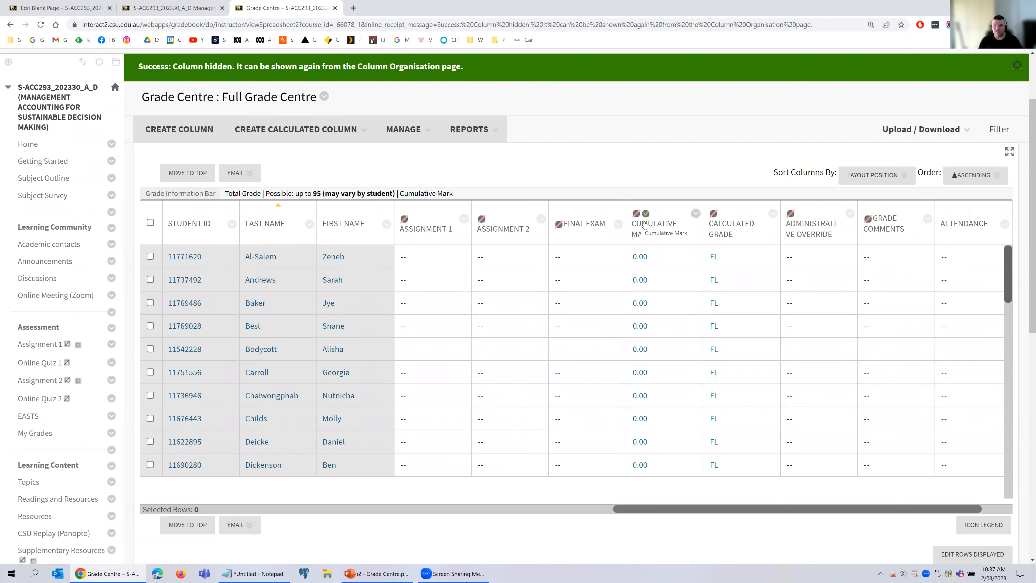
pyautogui.click(597, 508)
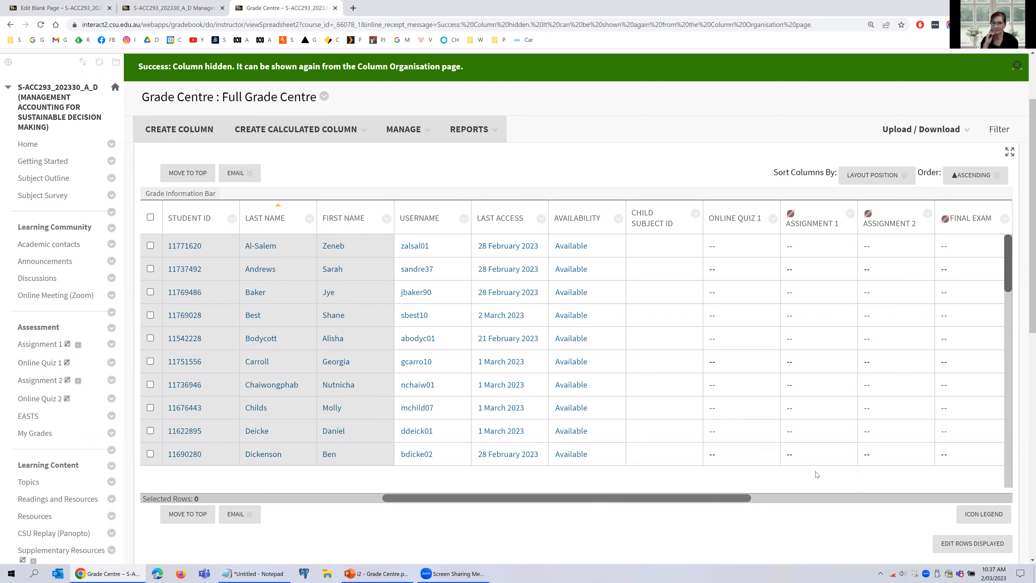
pyautogui.click(891, 497)
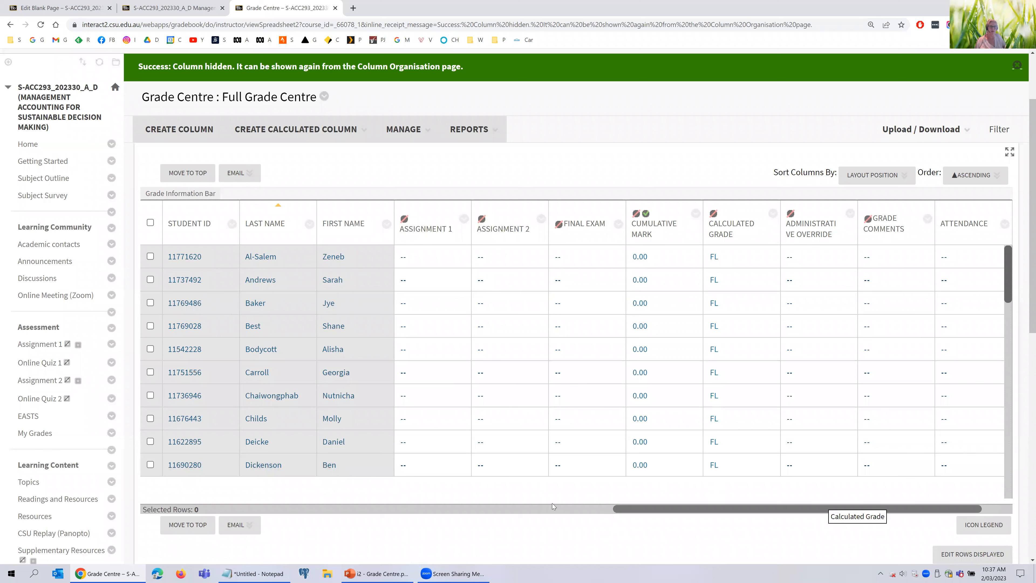
pyautogui.click(592, 508)
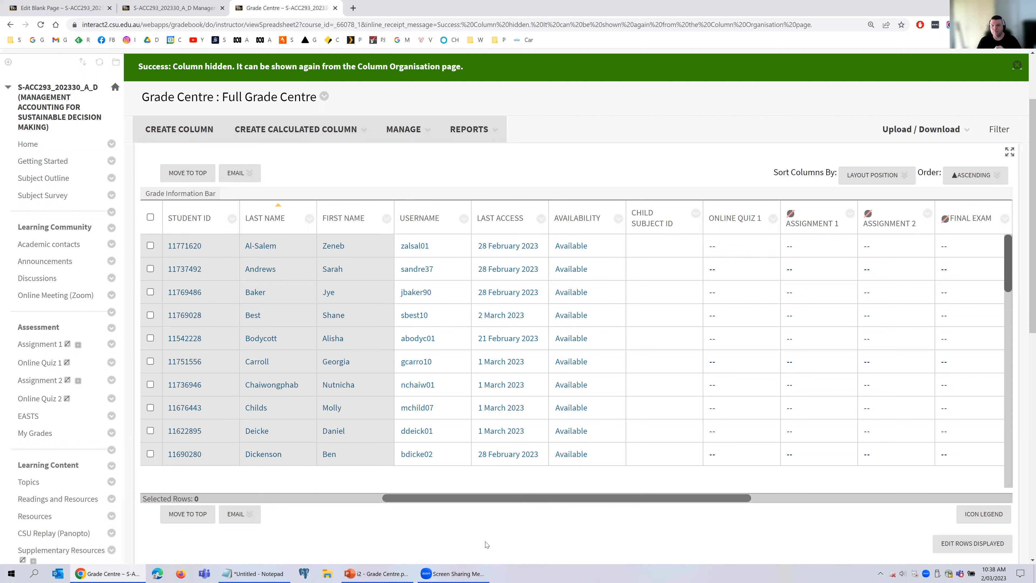
# Step: Switch to the i2 - Grade Centre presentation in PowerPoint and review the Topics Covered slide from column order to setting the external grade
pyautogui.click(388, 572)
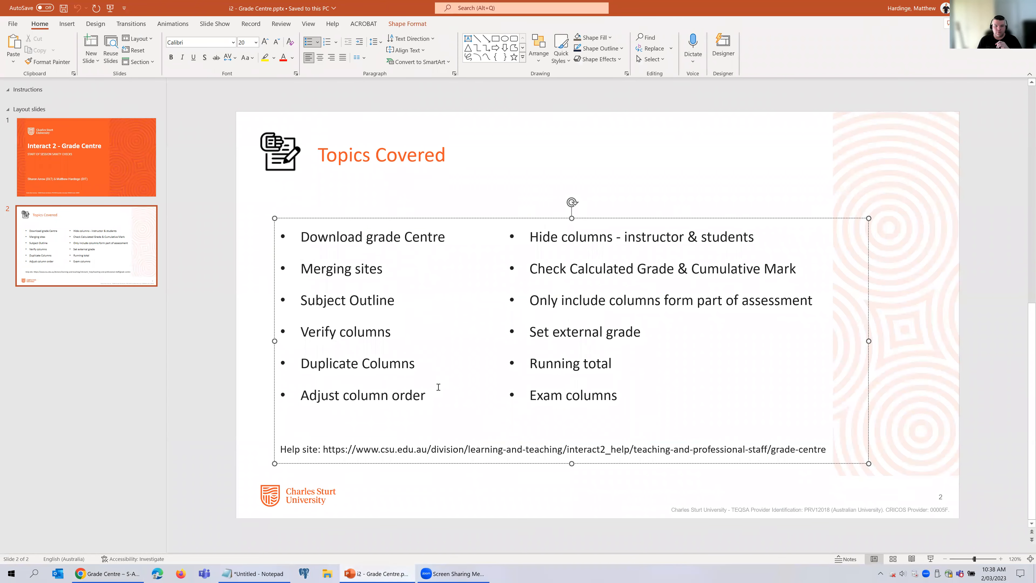
pyautogui.hotkey('ctrl', 'shift', 'Left')
pyautogui.hotkey('ctrl', 'shift', 'Left')
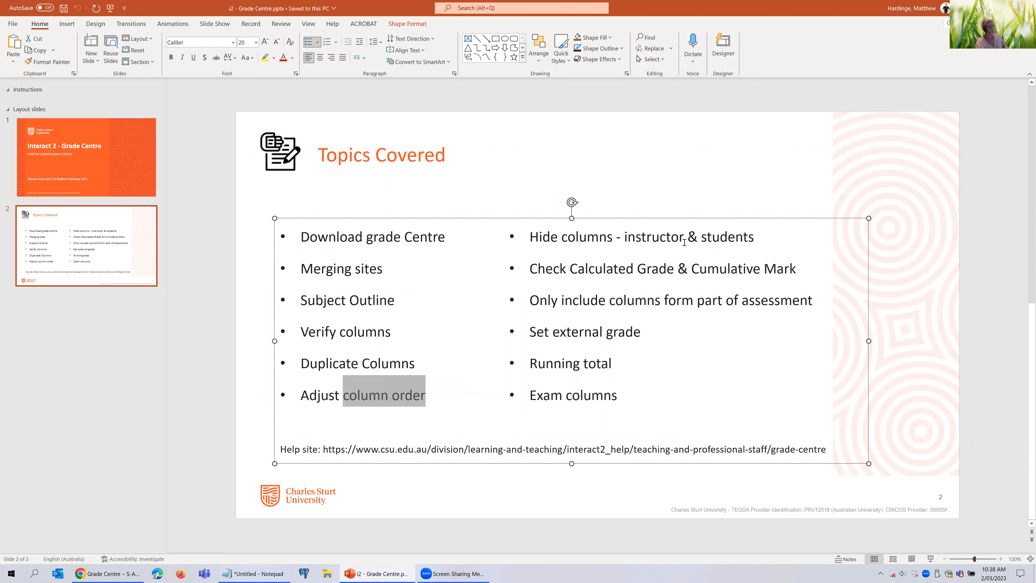
pyautogui.click(684, 242)
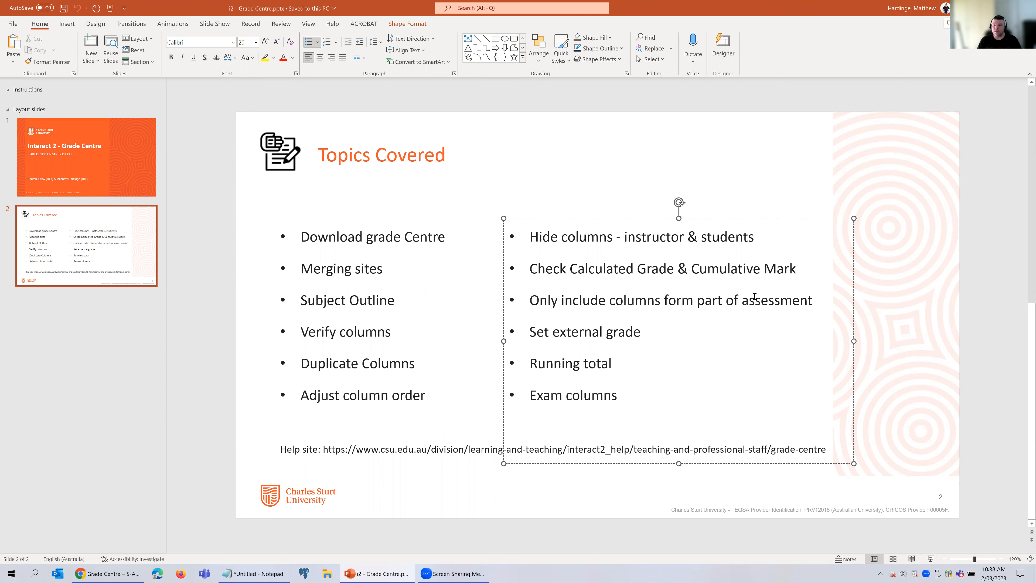
pyautogui.click(757, 264)
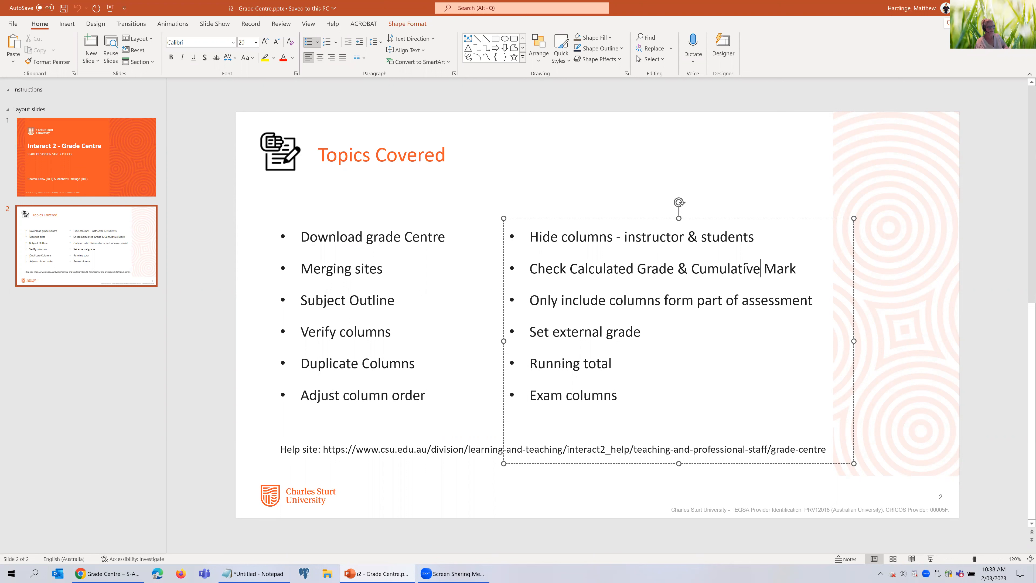
pyautogui.moveTo(797, 269); pyautogui.dragTo(718, 274)
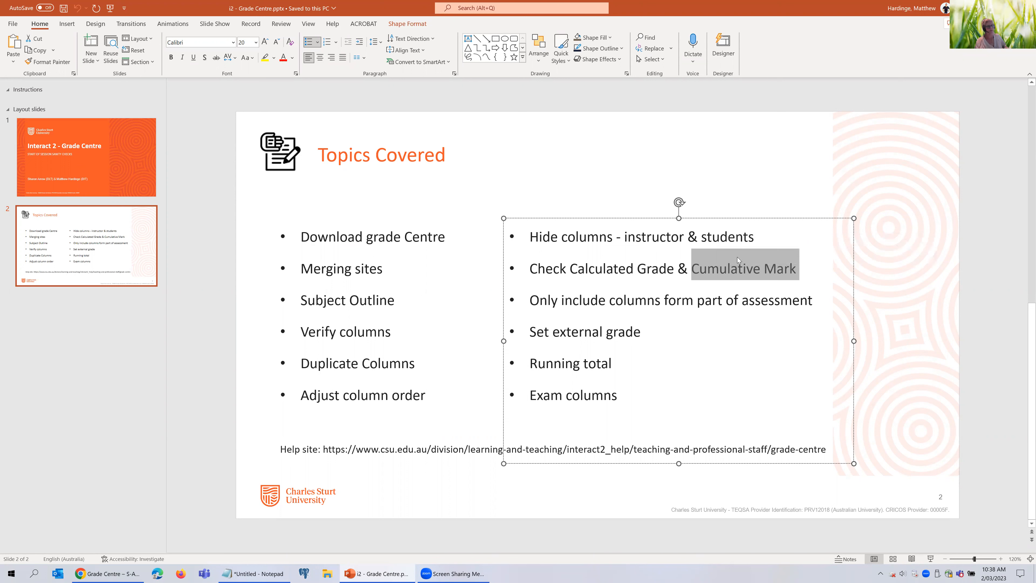
pyautogui.click(717, 303)
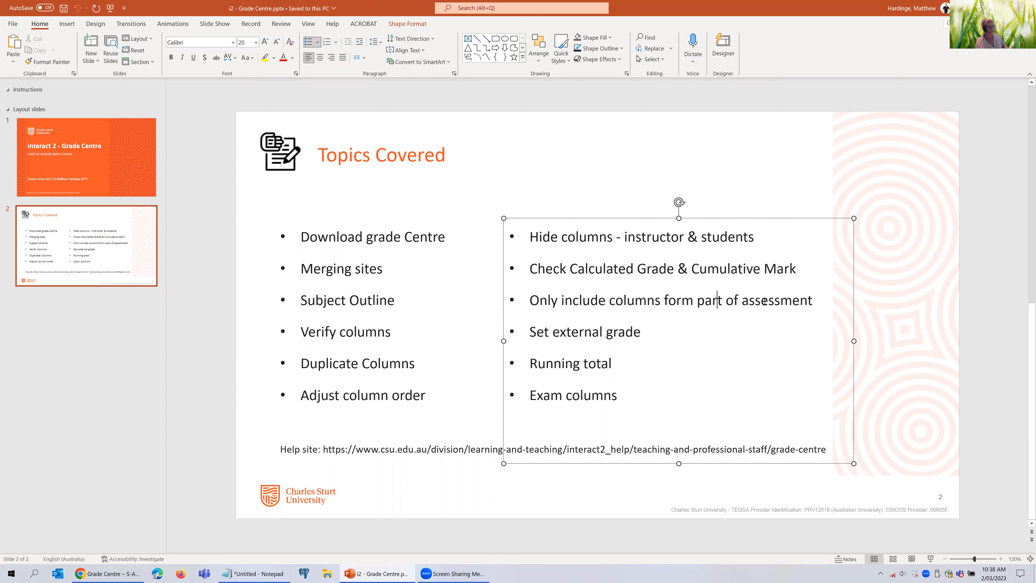
pyautogui.moveTo(696, 301); pyautogui.dragTo(812, 300)
pyautogui.click(604, 338)
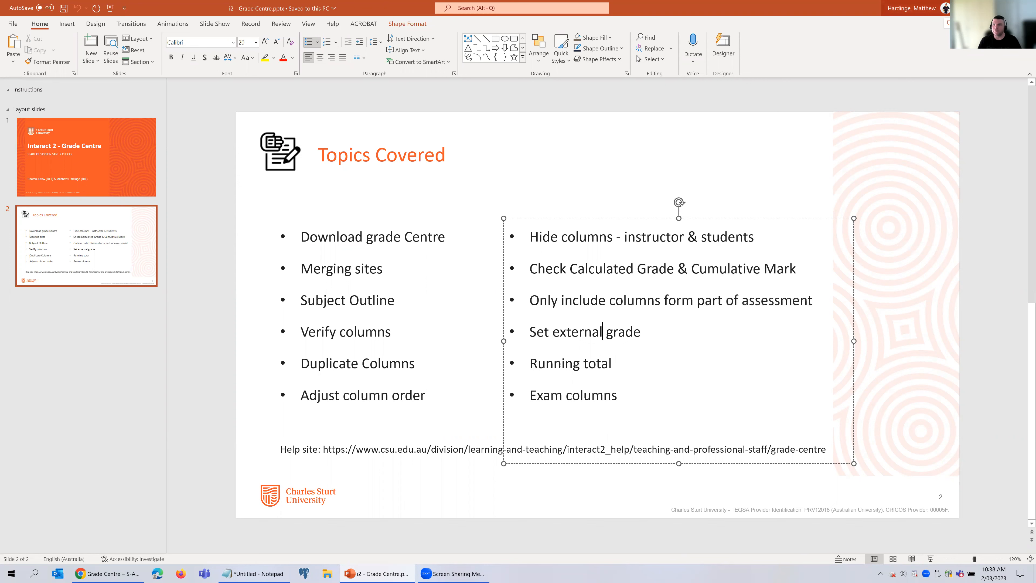
# Step: Switch back to the Grade Centre in Chrome and set the Calculated Grade column as the external grade
pyautogui.hotkey('alt', 'Tab')
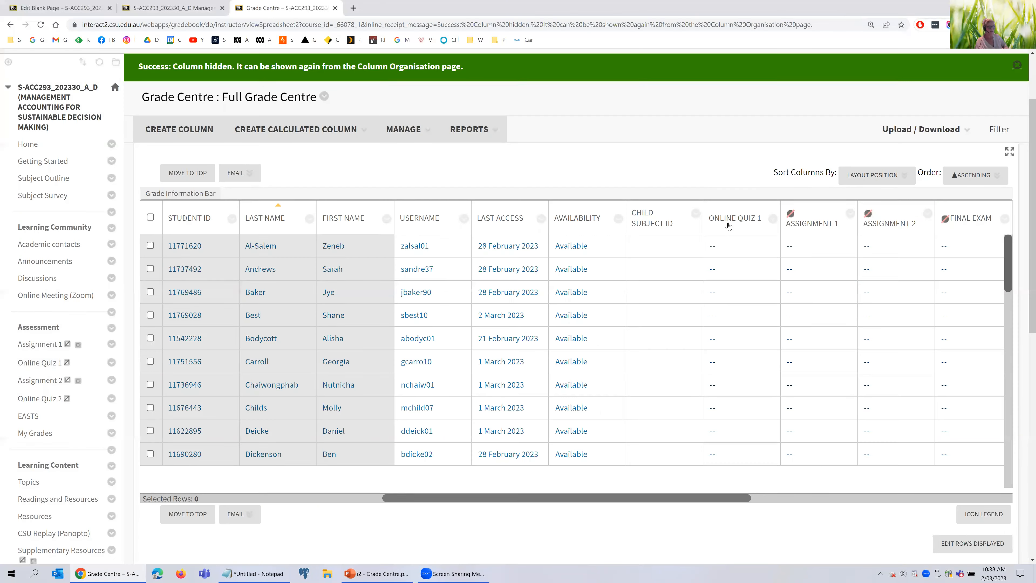
pyautogui.click(790, 495)
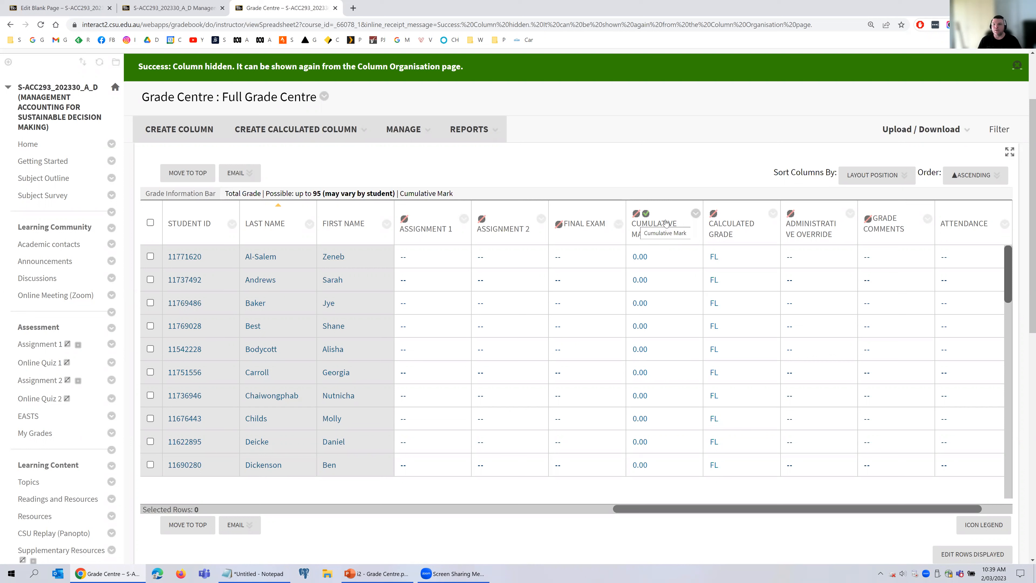
pyautogui.click(773, 214)
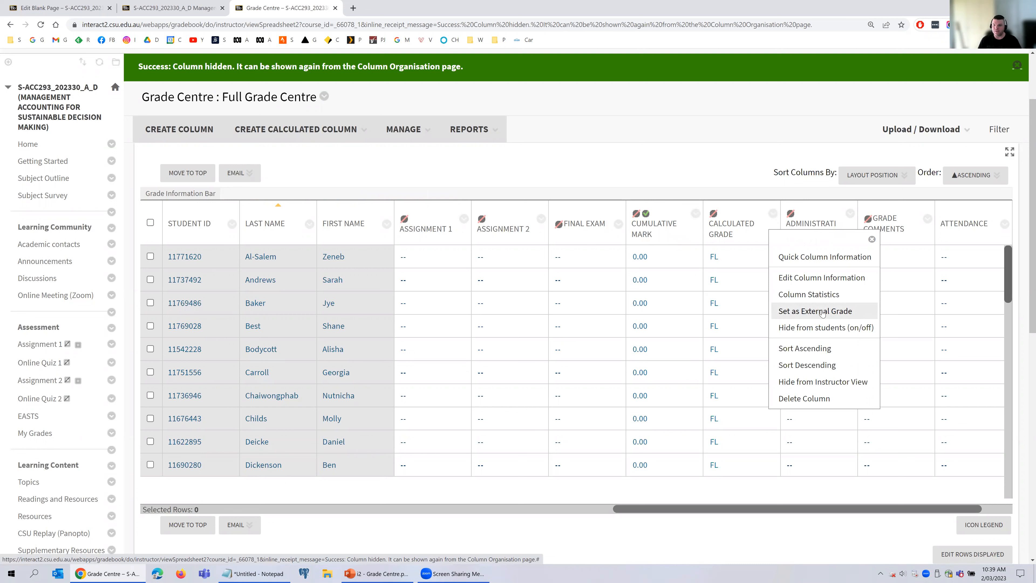
pyautogui.click(790, 312)
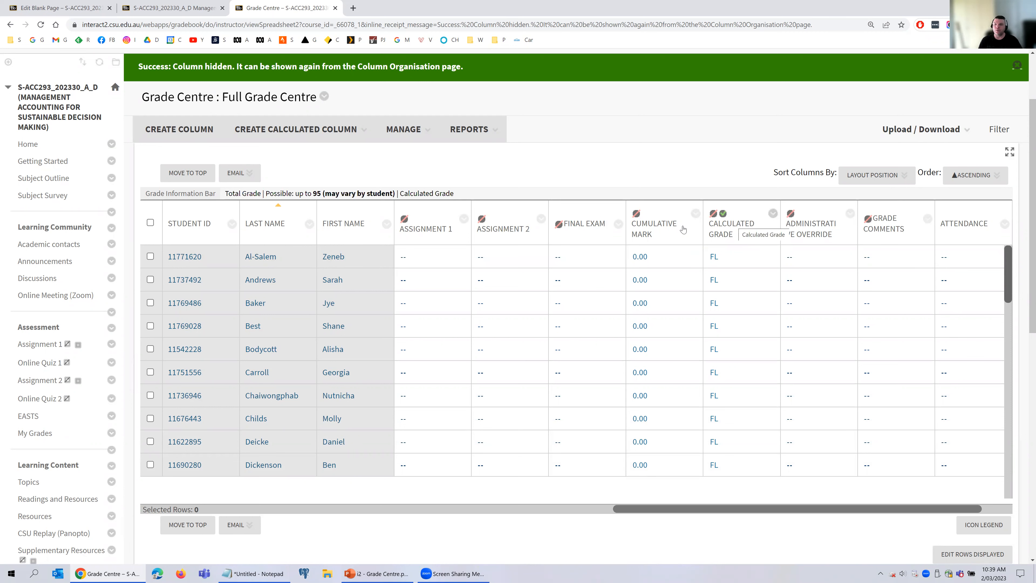
# Step: Set the Cumulative Mark column as the external grade and switch to the Topics Covered slide in PowerPoint
pyautogui.click(695, 214)
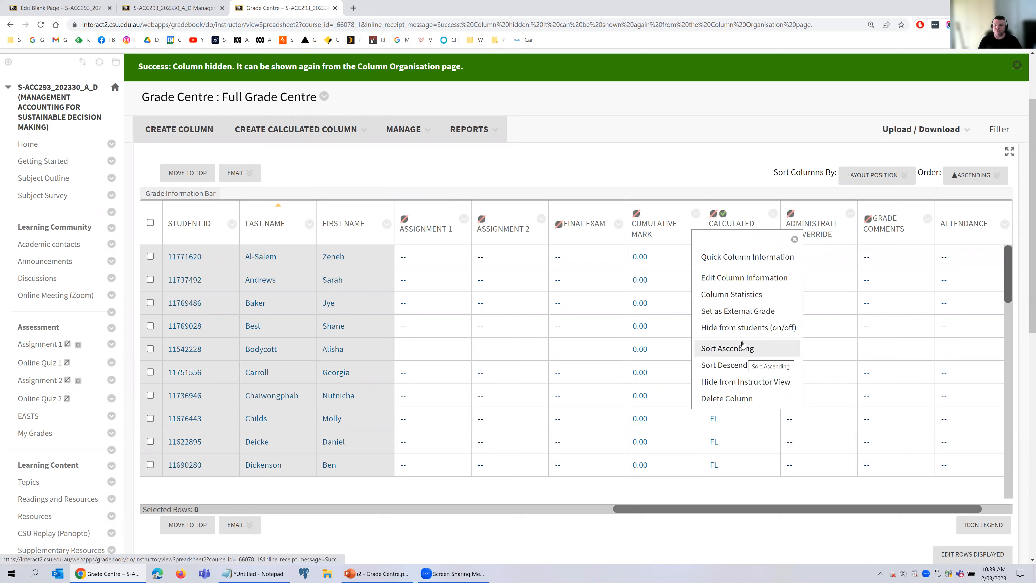
pyautogui.click(741, 312)
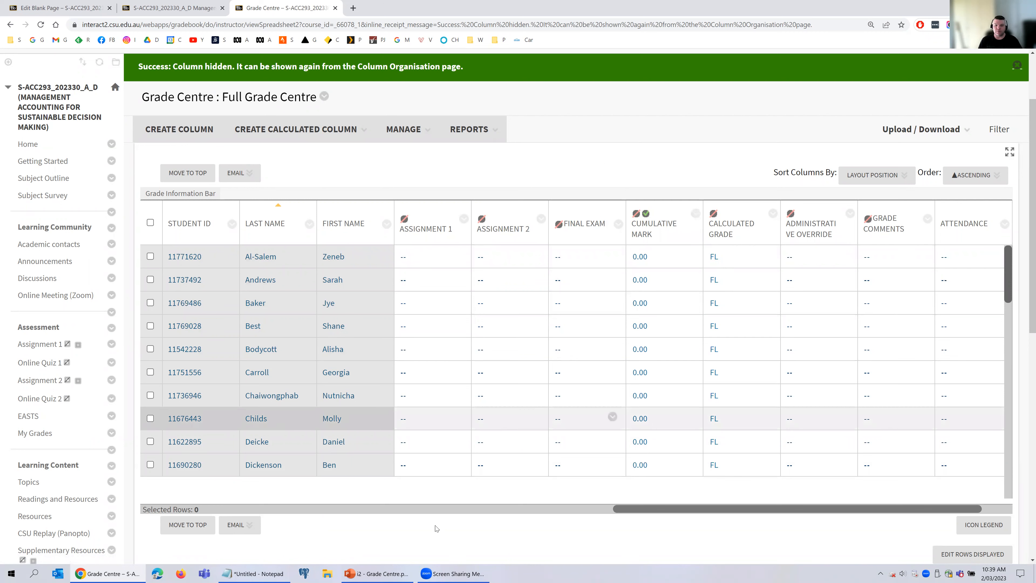
pyautogui.click(376, 572)
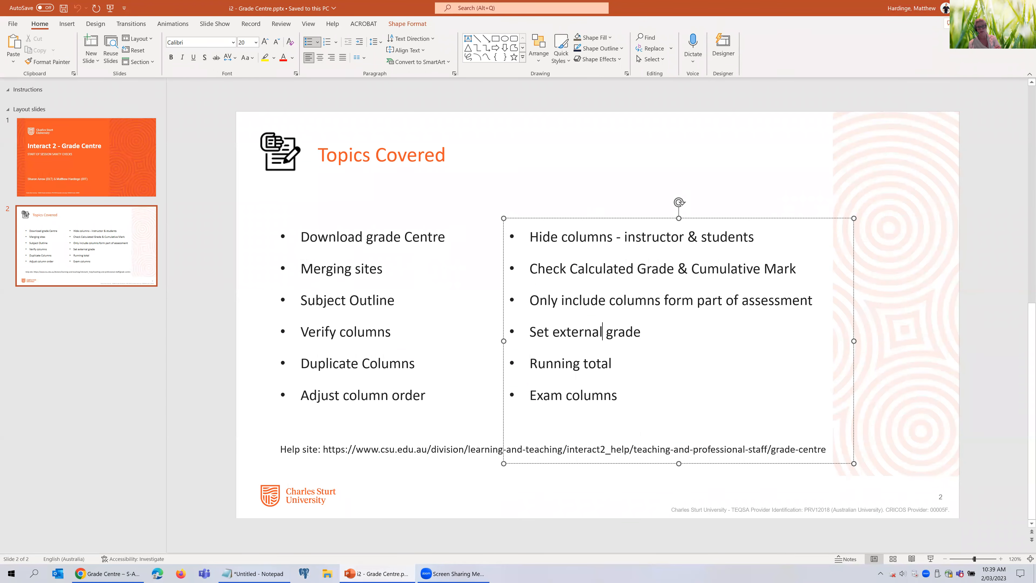
# Step: Switch back to the Grade Centre in Chrome and review the Assignment 2 column's points, due date and options without saving
pyautogui.hotkey('alt', 'Tab')
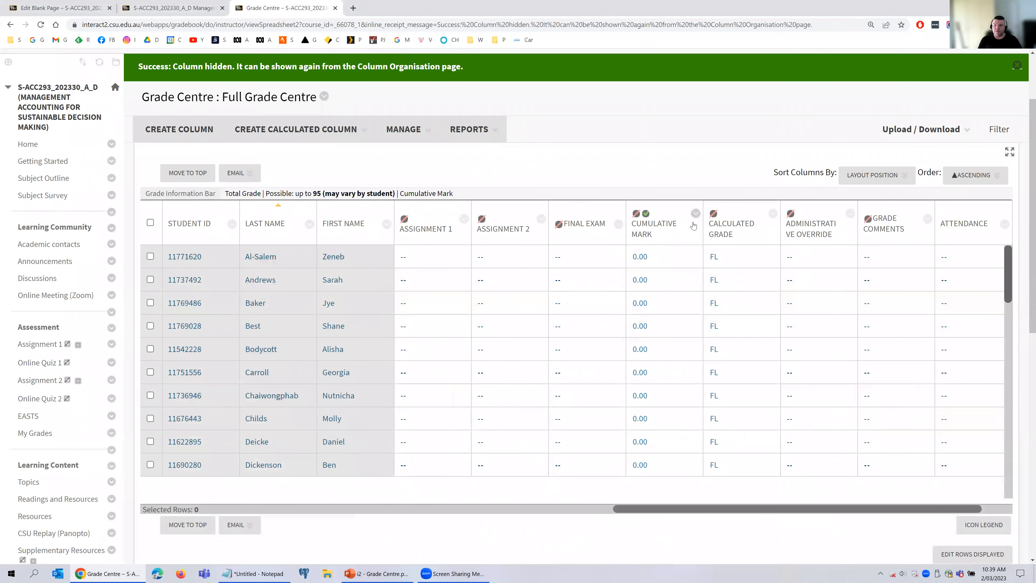
pyautogui.click(541, 219)
pyautogui.click(580, 339)
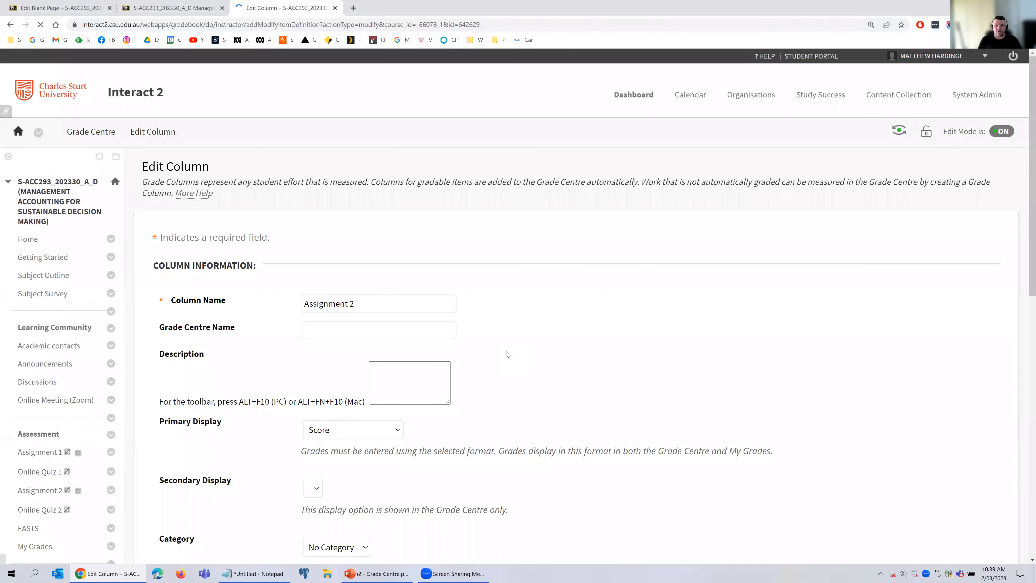
pyautogui.scroll(-10, 507, 354)
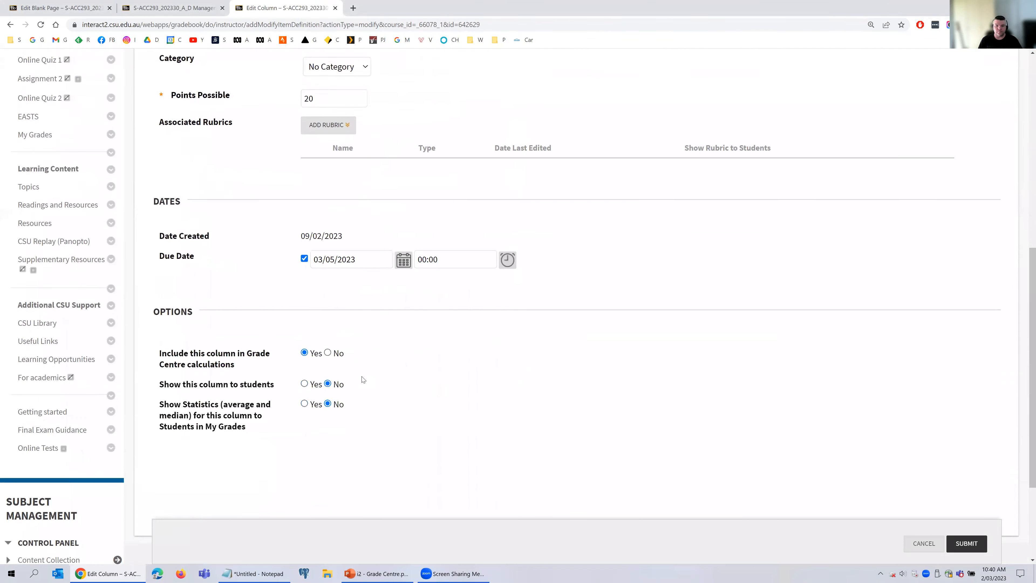
pyautogui.scroll(-1, 362, 380)
pyautogui.scroll(3, 752, 424)
pyautogui.scroll(-1, 756, 418)
pyautogui.scroll(1, 757, 420)
pyautogui.scroll(1, 758, 421)
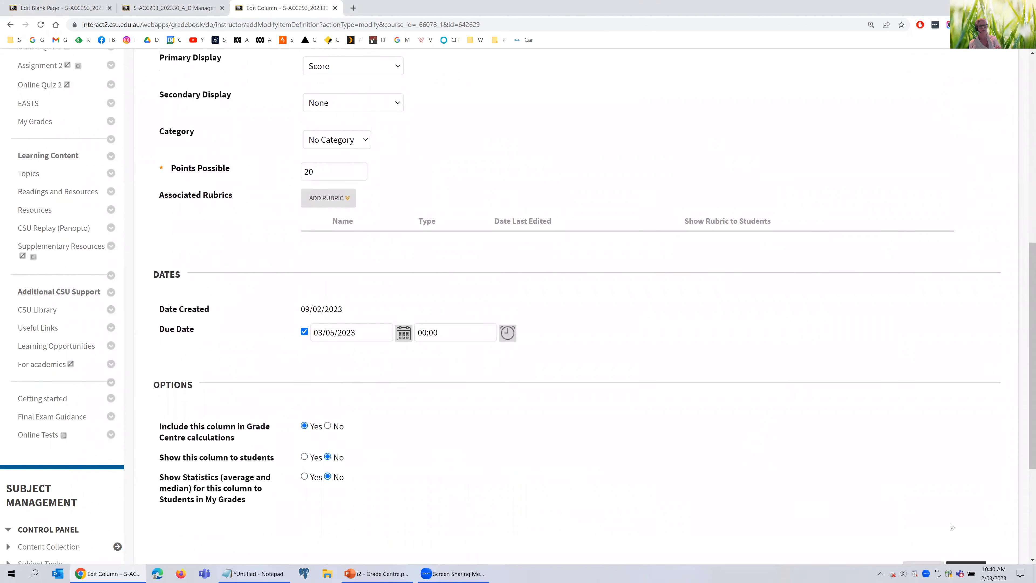
pyautogui.scroll(-5, 915, 505)
pyautogui.click(923, 380)
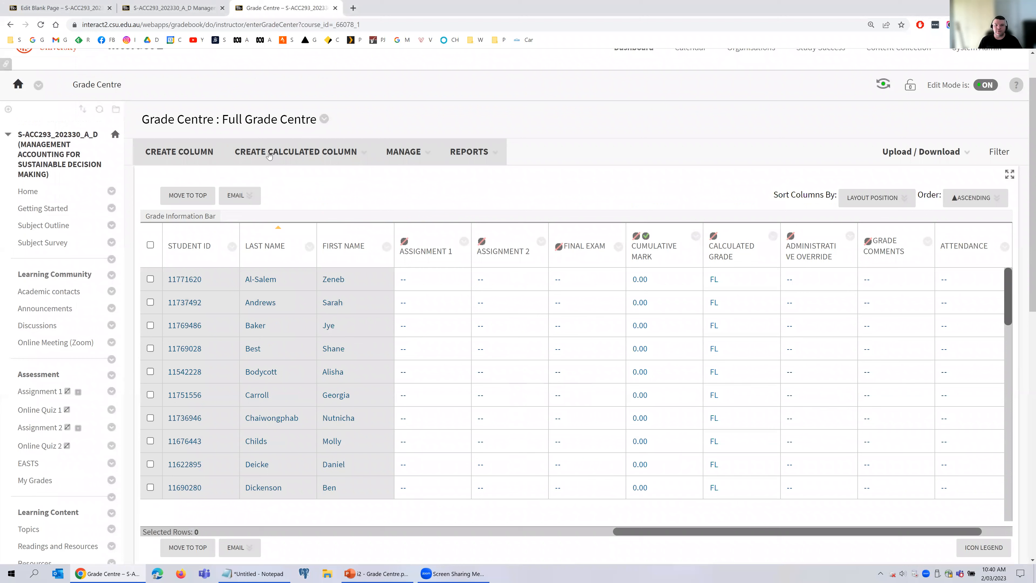
# Step: Review the Cumulative Mark column's selected columns and its Calculate as running total setting, leaving without saving
pyautogui.click(303, 153)
pyautogui.click(717, 298)
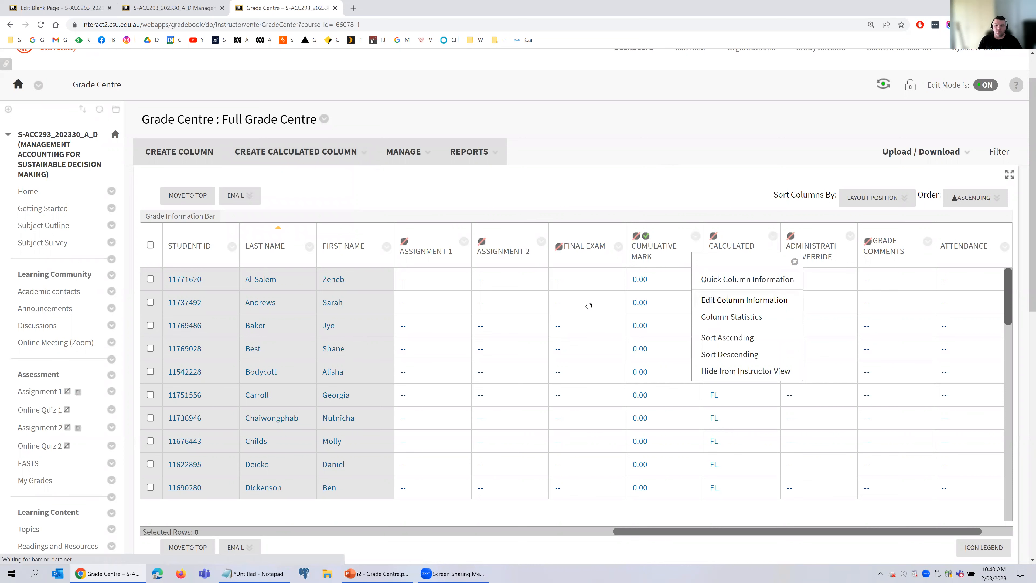
pyautogui.click(717, 298)
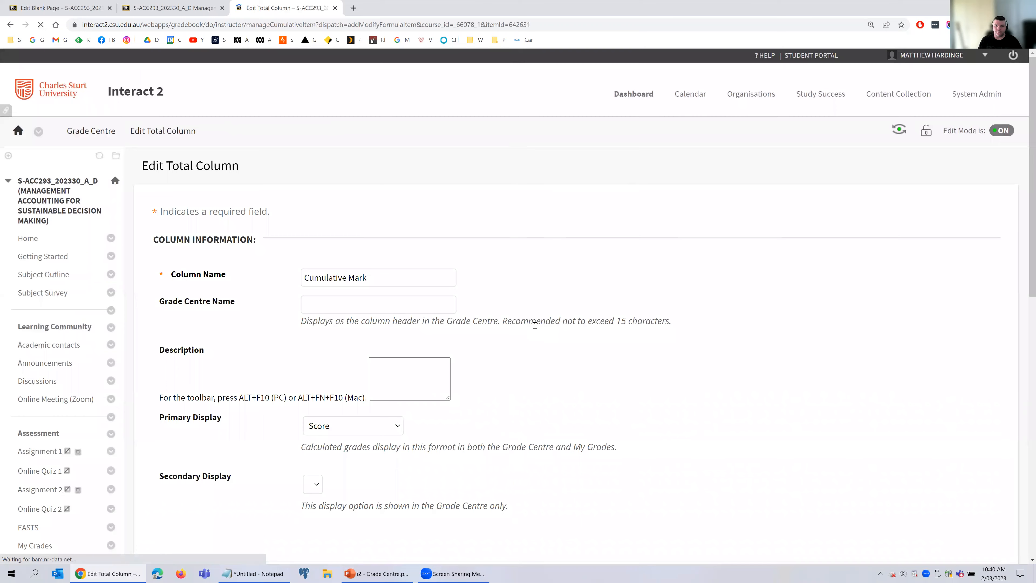
pyautogui.scroll(-3, 534, 325)
pyautogui.scroll(-3, 535, 327)
pyautogui.scroll(-5, 381, 297)
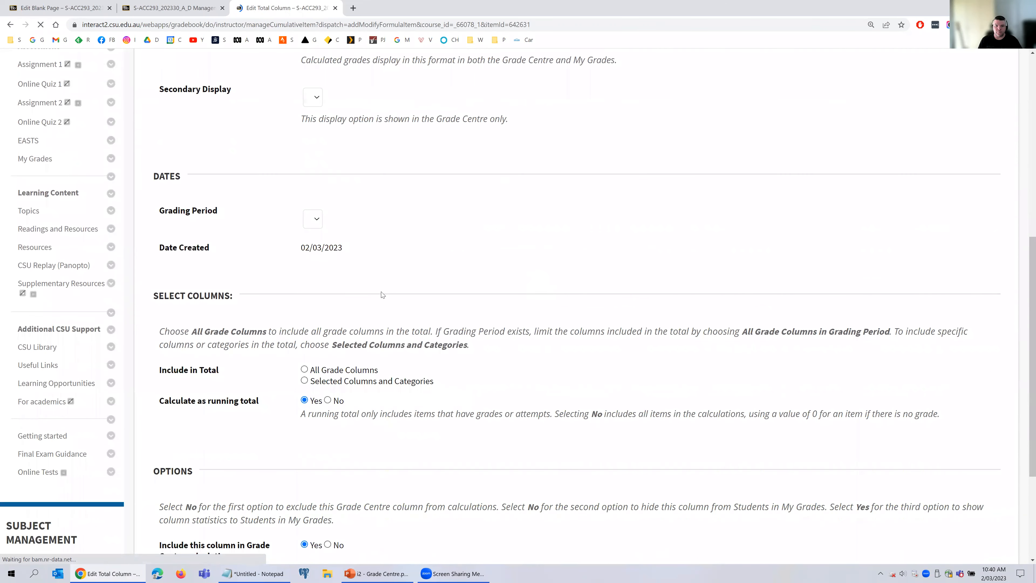
pyautogui.scroll(-1, 234, 233)
pyautogui.scroll(2, 233, 266)
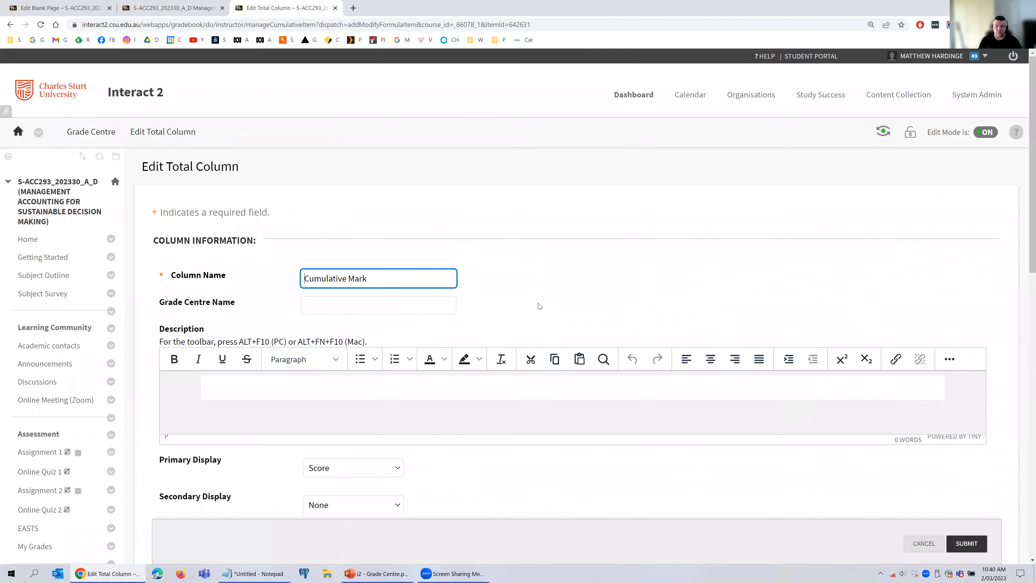
pyautogui.scroll(-8, 551, 303)
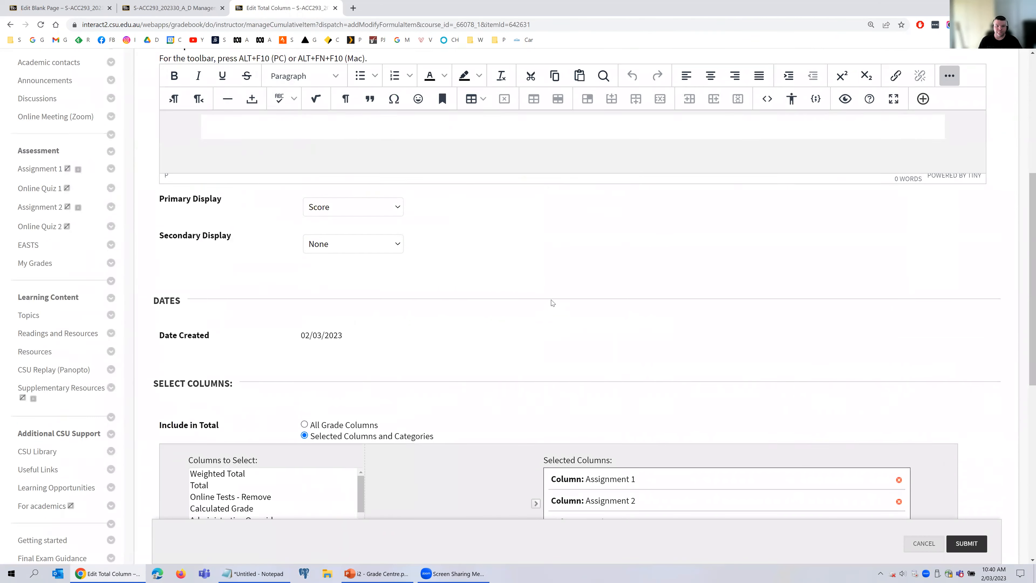
pyautogui.scroll(-4, 551, 302)
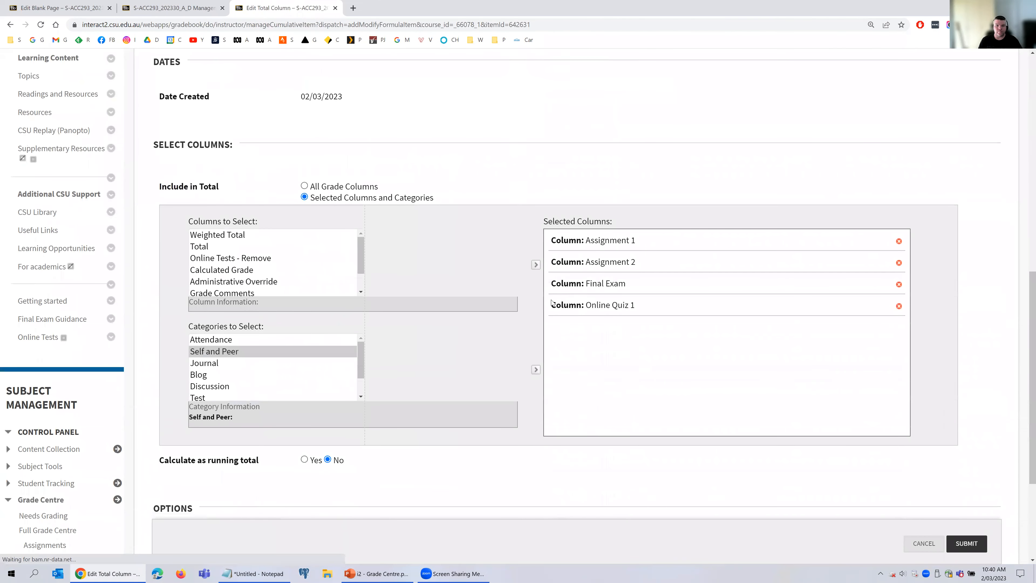
pyautogui.scroll(-3, 182, 286)
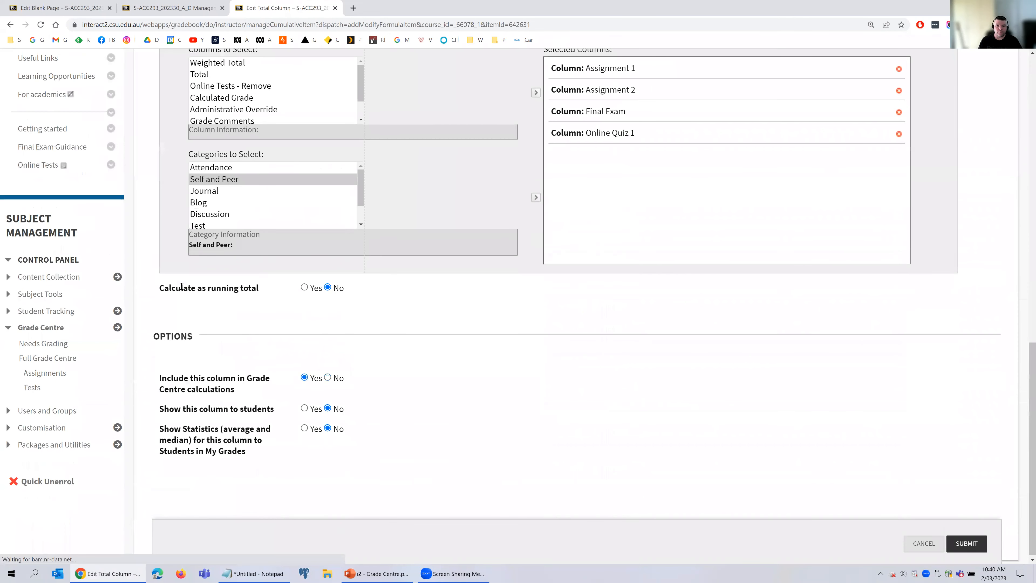
pyautogui.moveTo(160, 286); pyautogui.dragTo(268, 285)
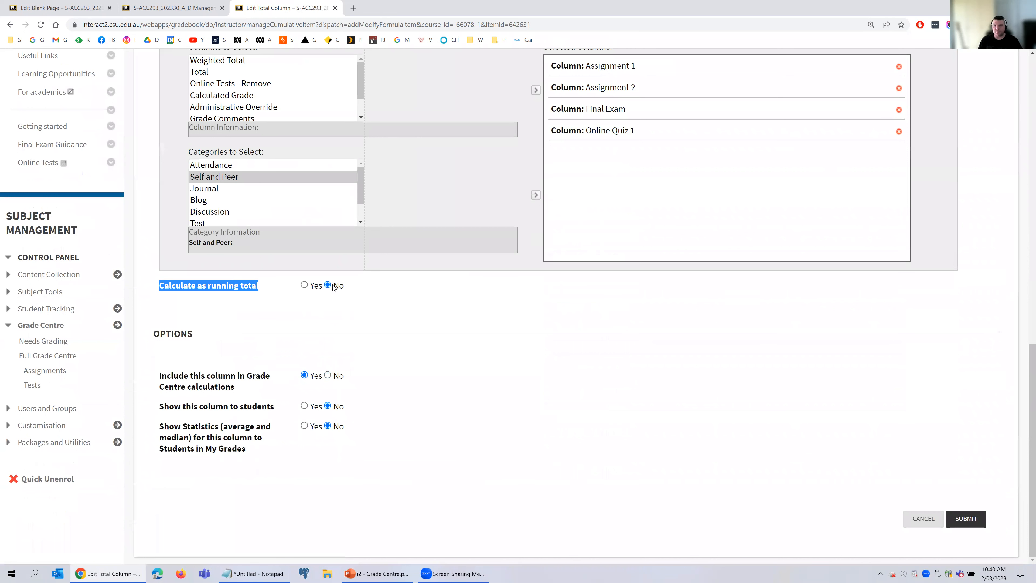
pyautogui.click(920, 519)
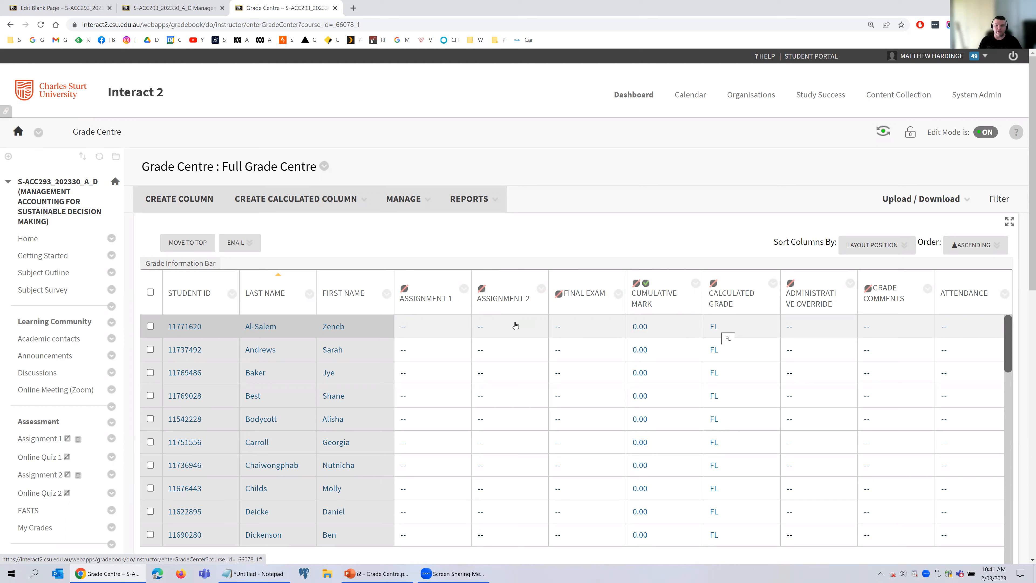
# Step: Check the Assignment 1 column's edit settings down to its calculation and student visibility options, leaving without saving
pyautogui.click(463, 288)
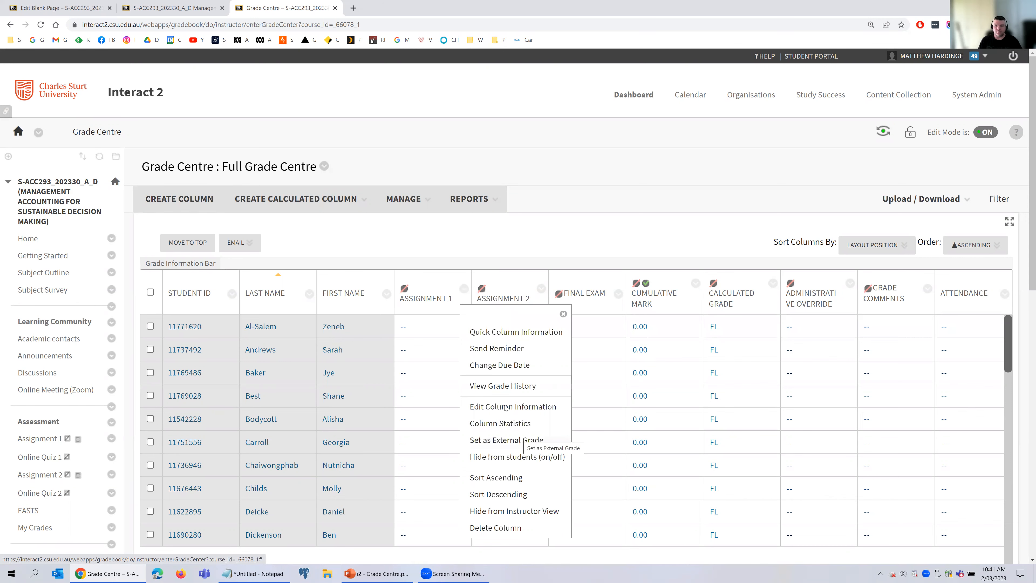
pyautogui.click(506, 406)
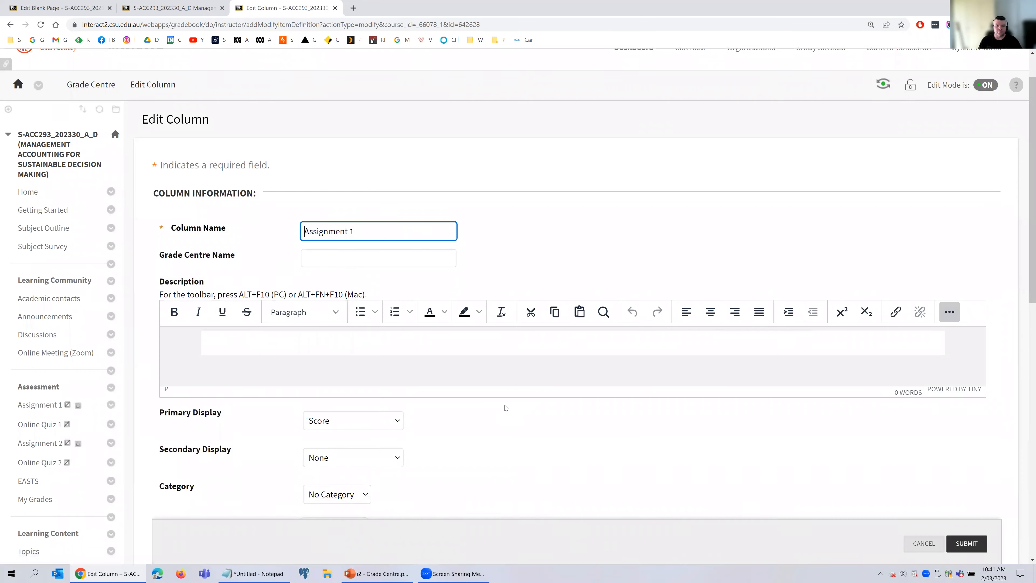
pyautogui.scroll(-15, 448, 367)
pyautogui.scroll(3, 399, 337)
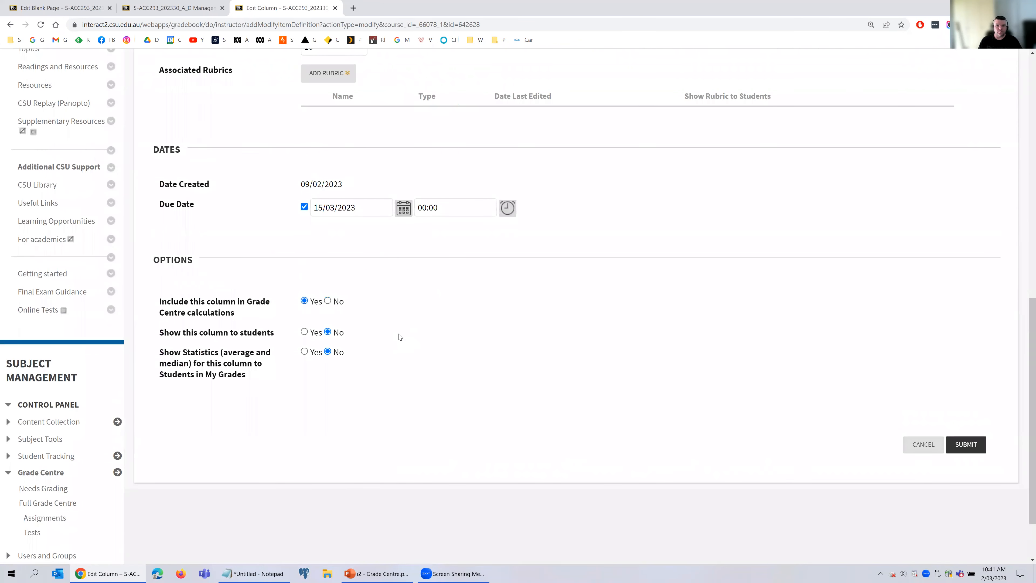
pyautogui.click(909, 540)
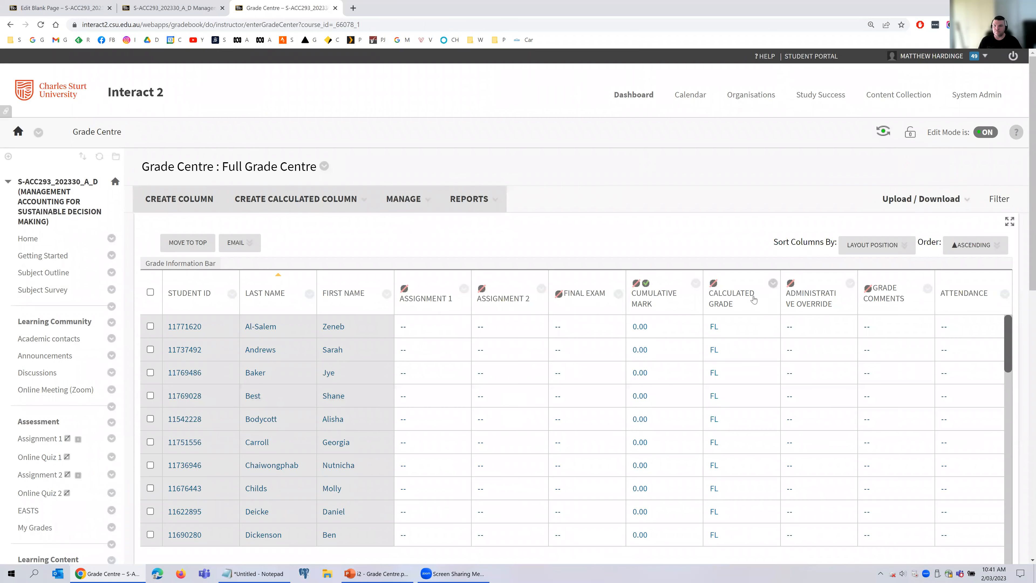
# Step: Reopen the Cumulative Mark column's settings to point out the Calculate as running total option, and cancel the edit
pyautogui.click(695, 283)
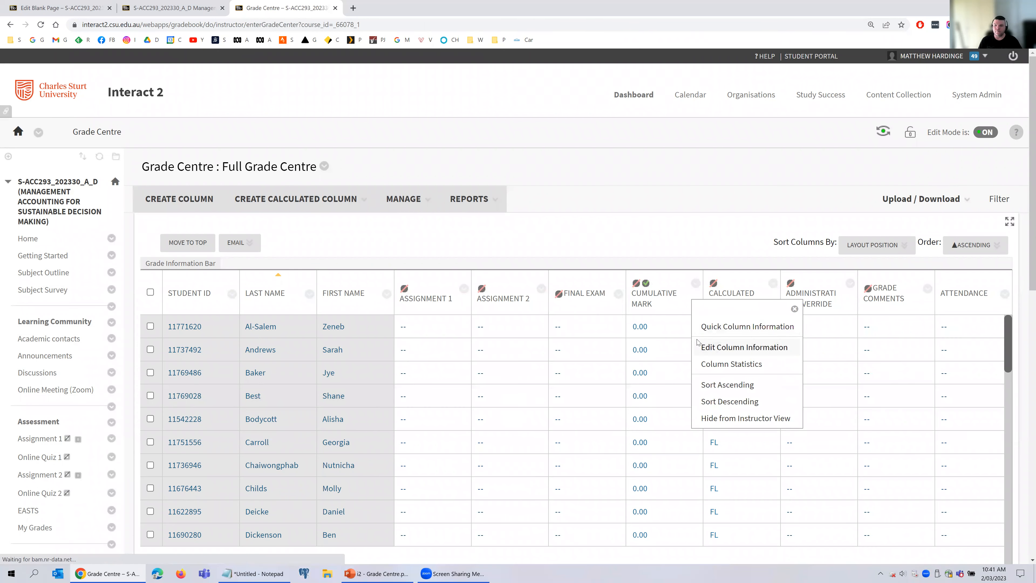
pyautogui.click(721, 345)
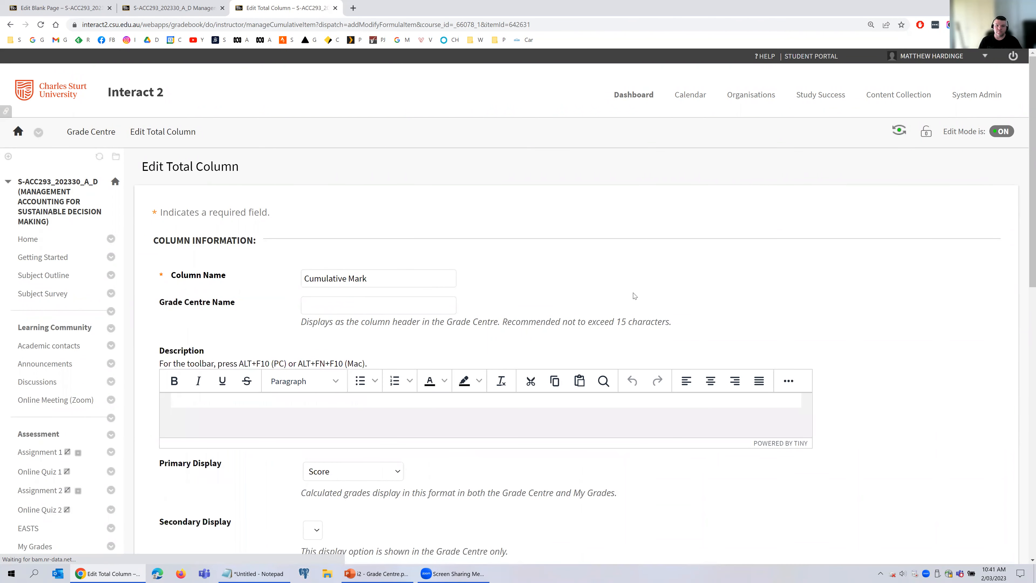
pyautogui.scroll(-5, 634, 296)
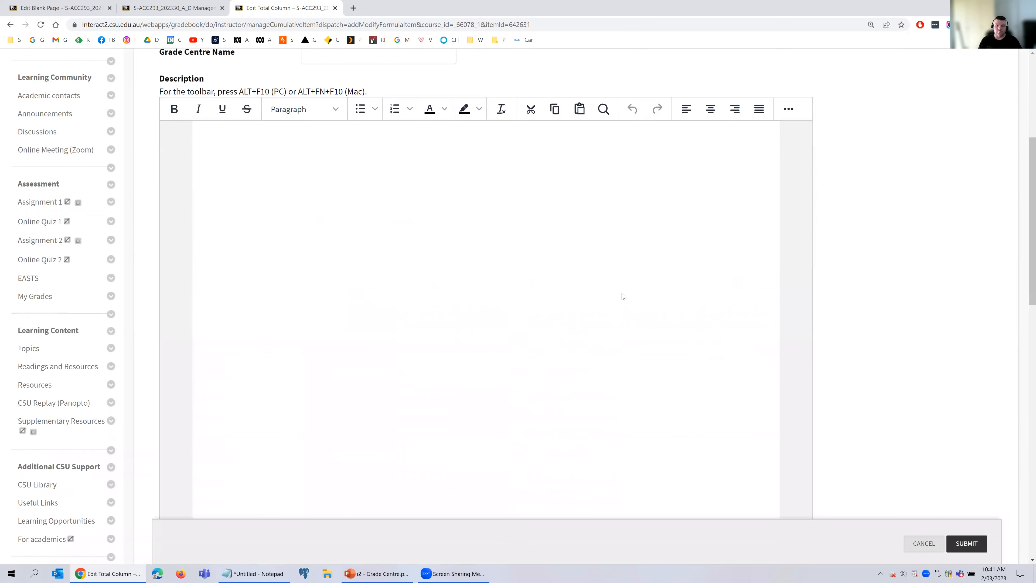
pyautogui.scroll(-10, 623, 295)
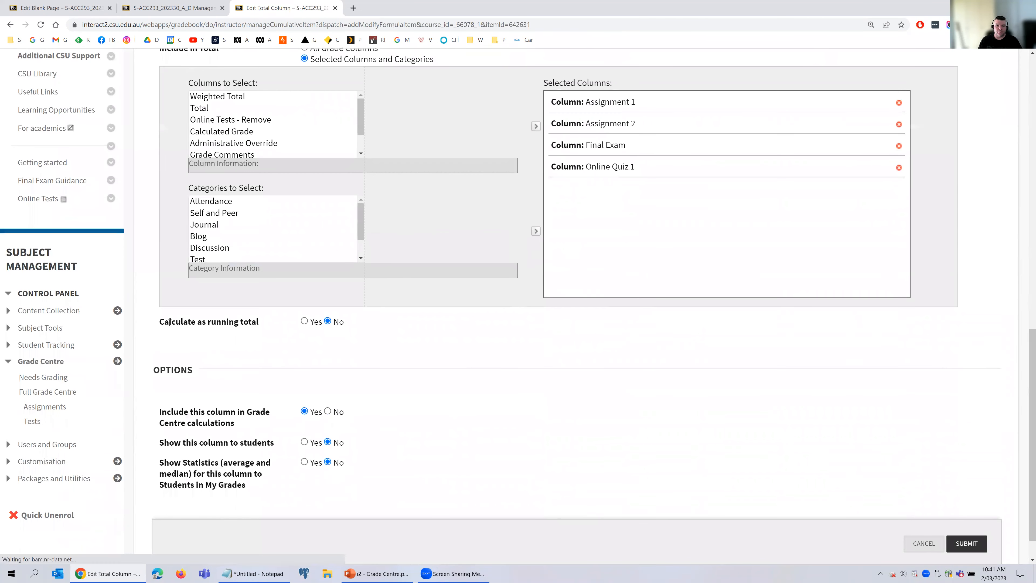
pyautogui.moveTo(160, 322); pyautogui.dragTo(262, 323)
pyautogui.click(353, 323)
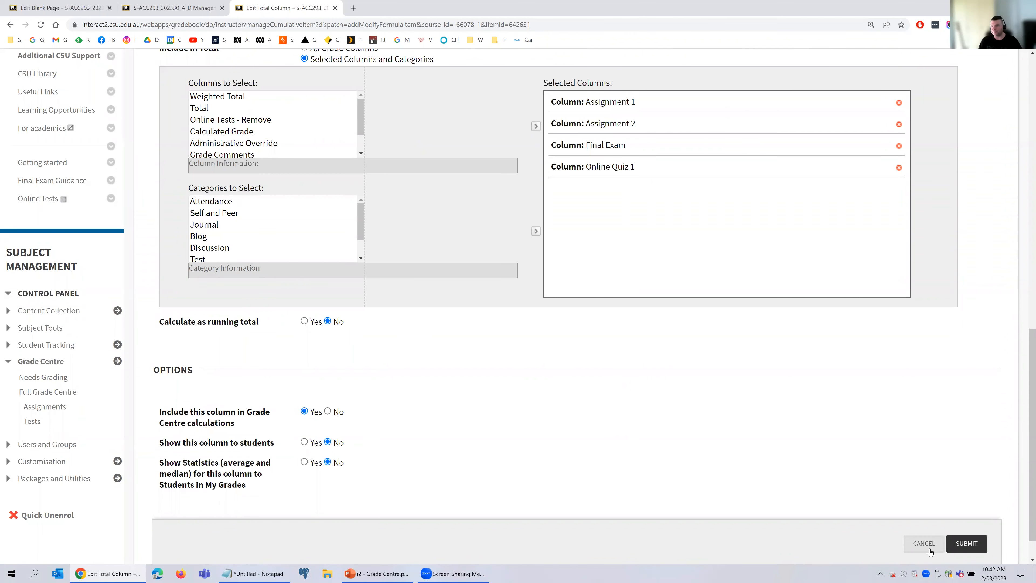
pyautogui.click(923, 543)
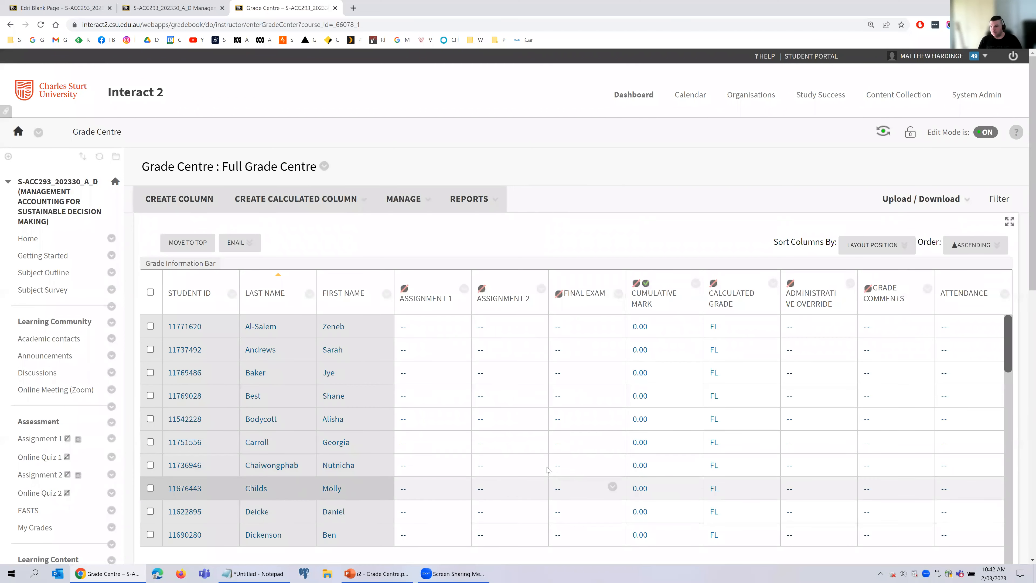
# Step: Switch to the PowerPoint presentation, highlight the Exam columns topic, and return to the Grade Centre in Chrome
pyautogui.scroll(-1, 530, 498)
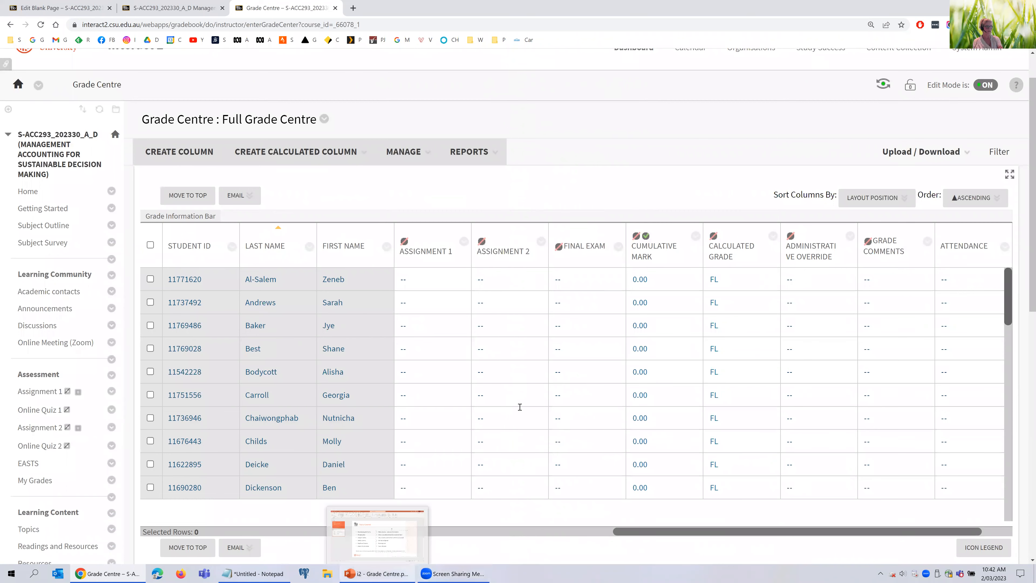
pyautogui.hotkey('alt', 'Tab')
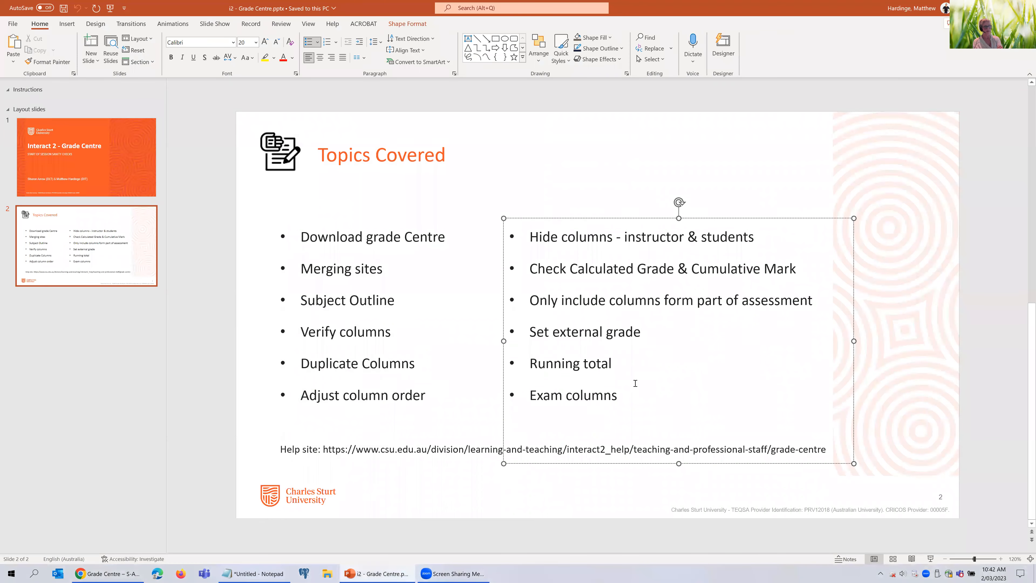
pyautogui.moveTo(618, 395); pyautogui.dragTo(529, 395)
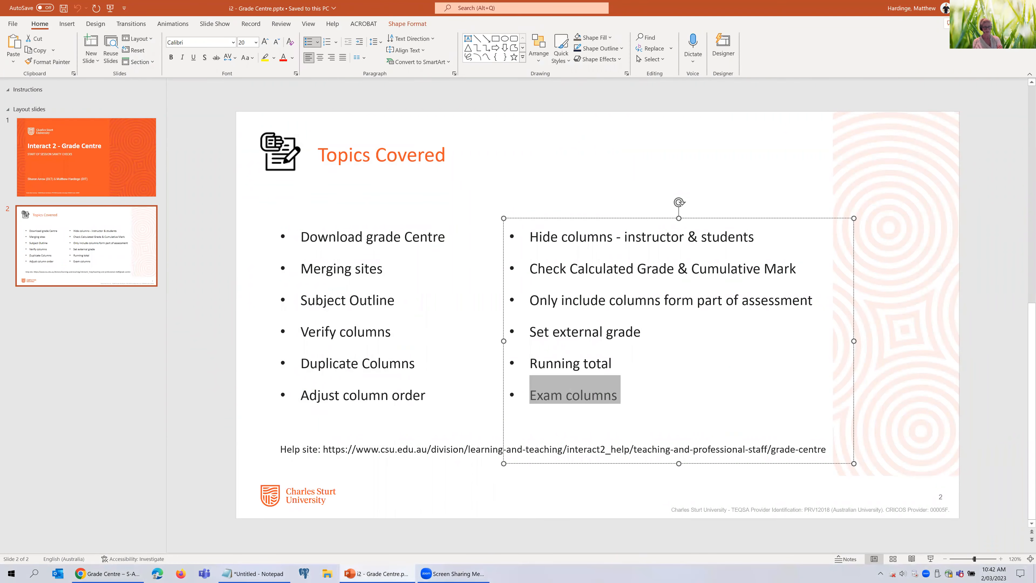
pyautogui.hotkey('alt', 'Tab')
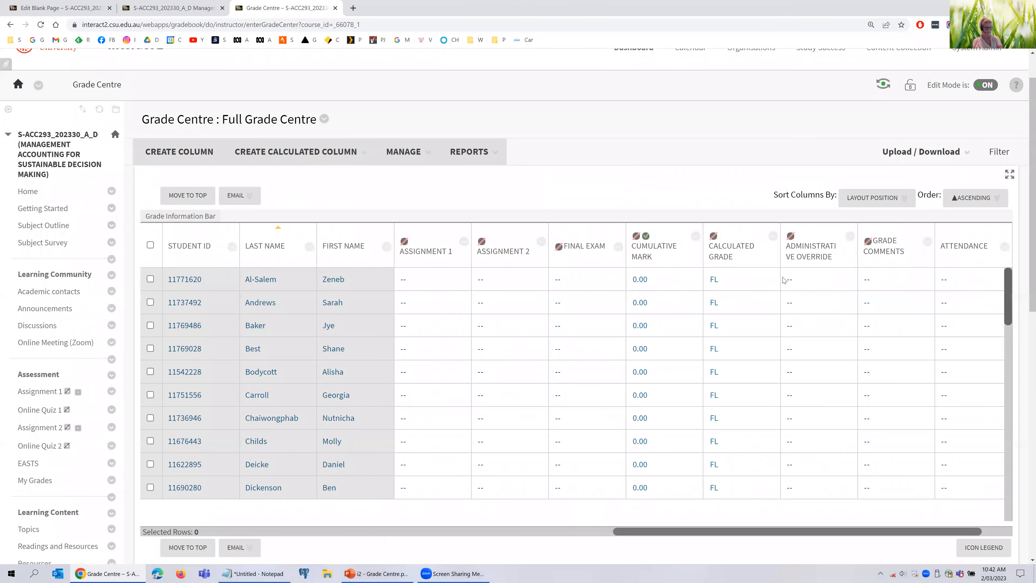